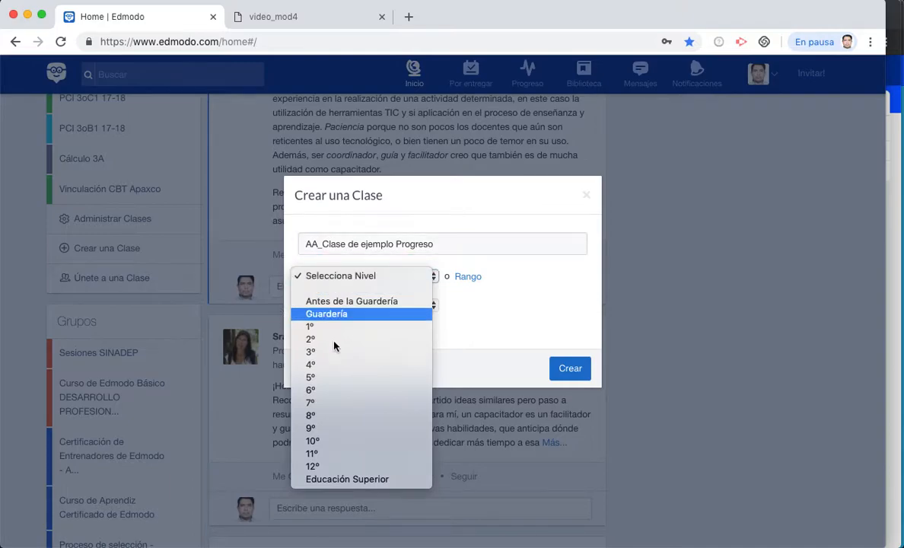
# - Set the class to grade 10°, area Matemáticas, subject Álgebra, and create it
pyautogui.click(330, 442)
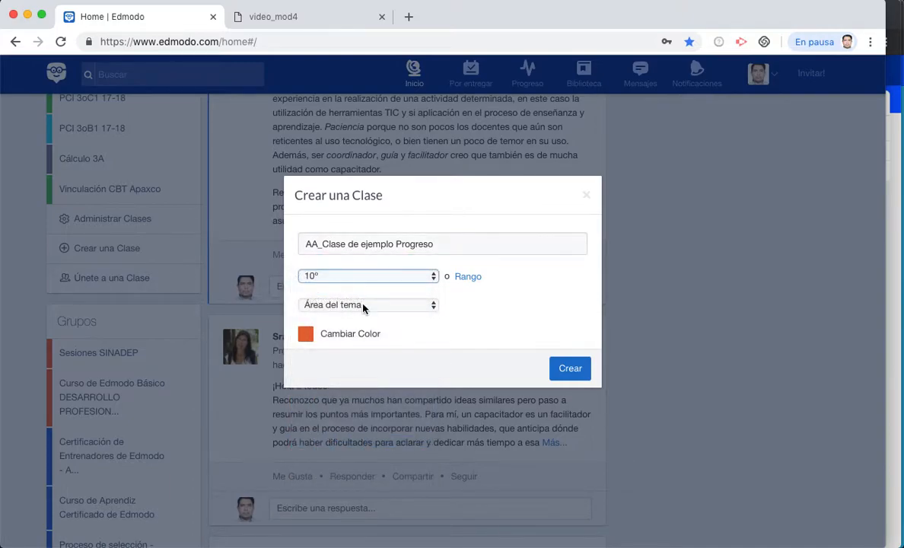
pyautogui.click(362, 306)
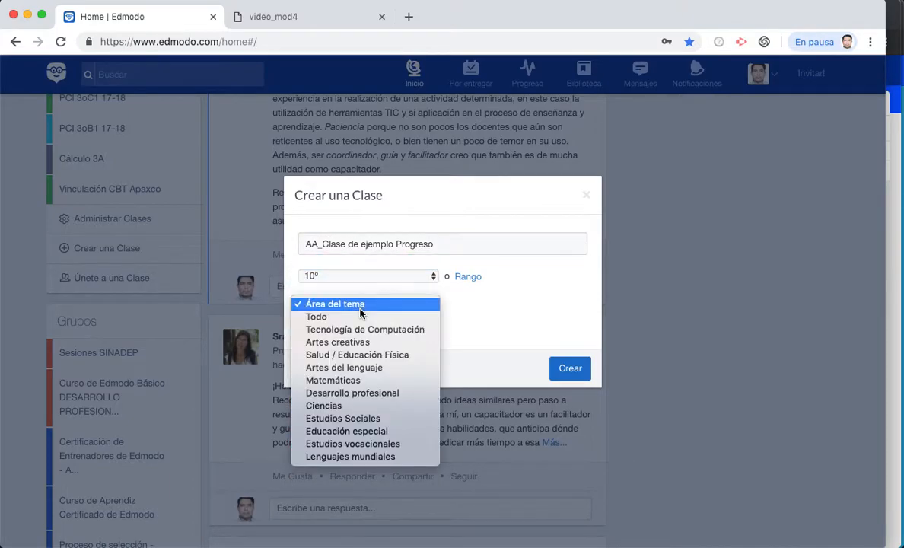
pyautogui.click(352, 383)
pyautogui.click(475, 306)
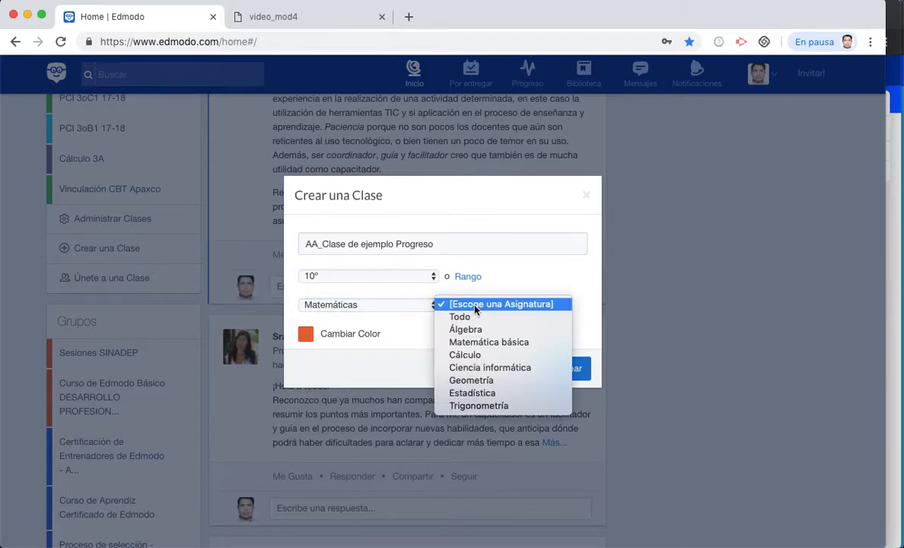
pyautogui.click(465, 331)
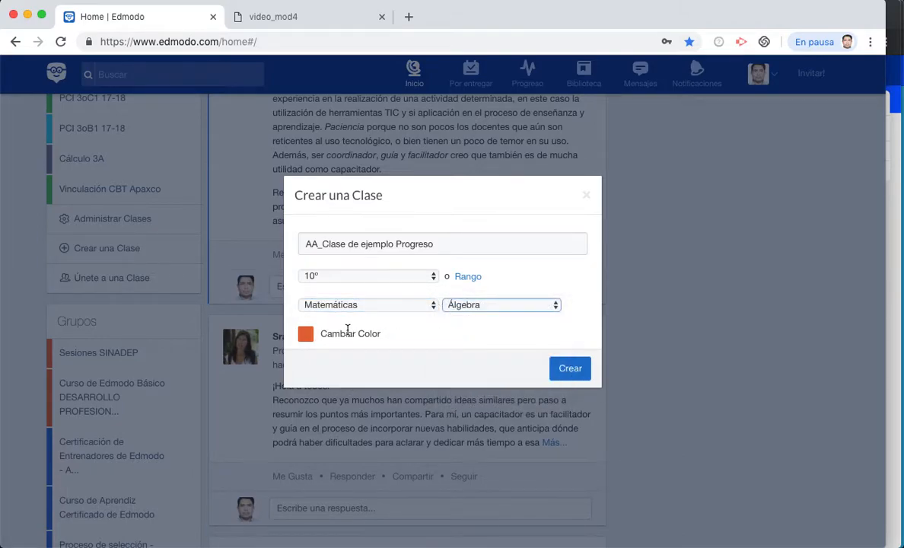
pyautogui.click(568, 368)
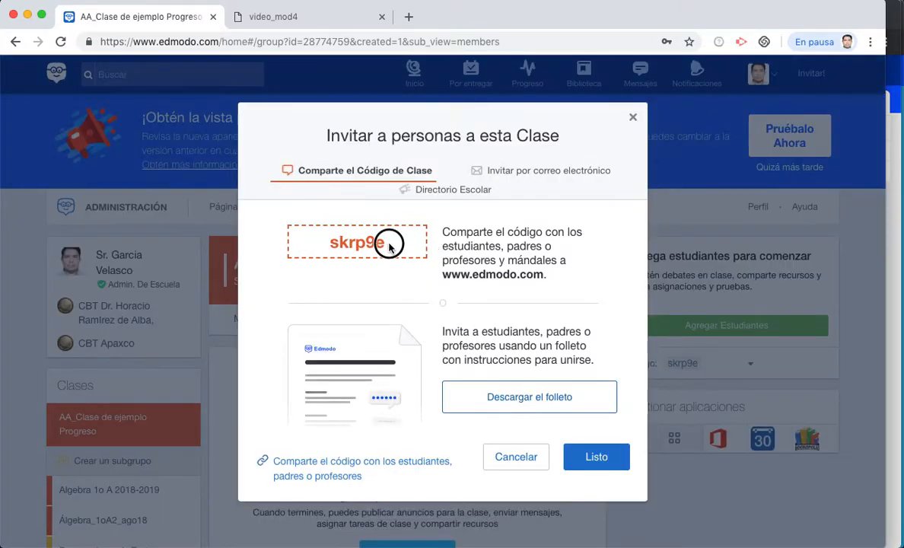
# - Copy the class join code, close the invitation, and bring the student's browser forward
pyautogui.moveTo(389, 247); pyautogui.dragTo(322, 243)
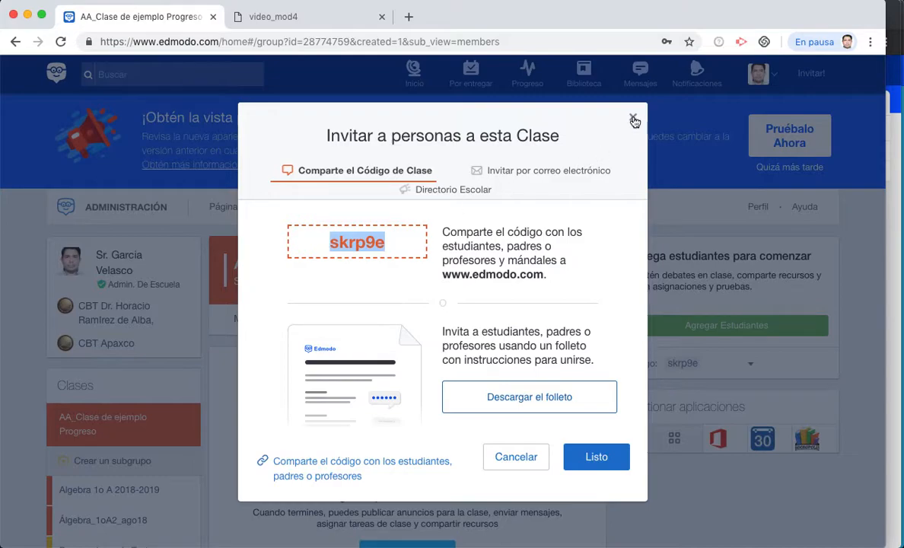
pyautogui.click(597, 459)
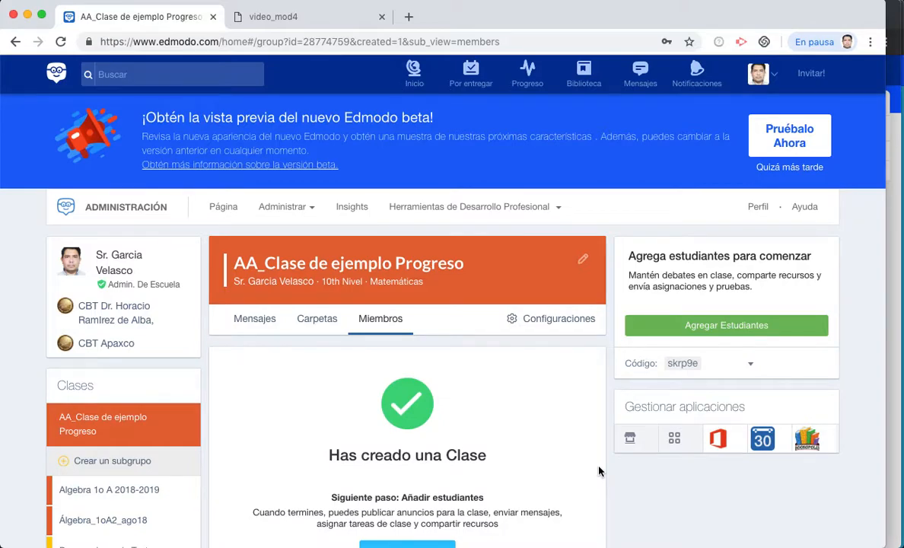
pyautogui.click(895, 327)
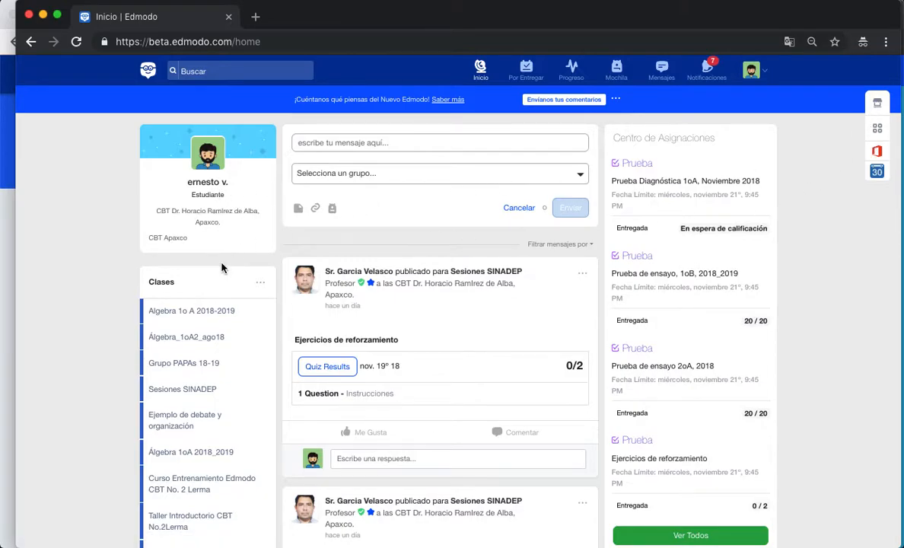
# - As the student, join the class using the copied join code, then return to the teacher window
pyautogui.scroll(-5, 218, 319)
pyautogui.scroll(-3, 217, 322)
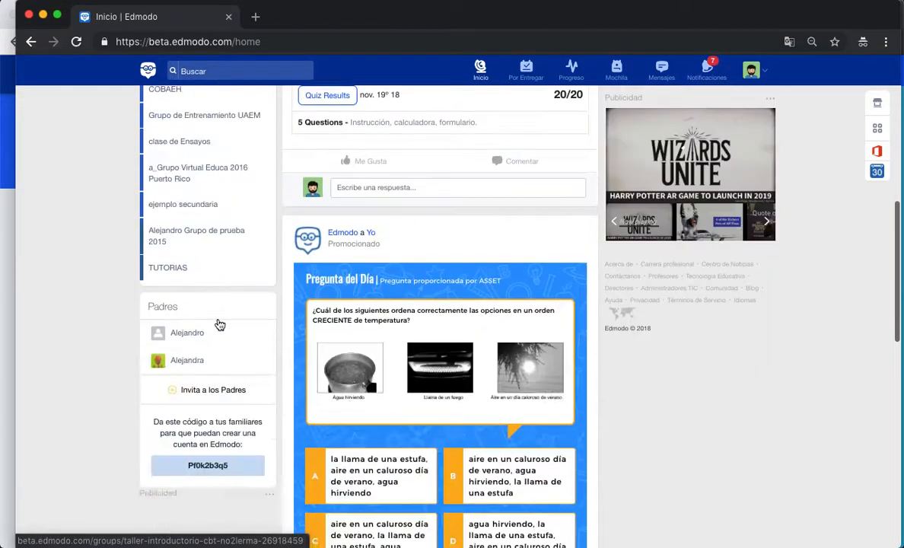
pyautogui.scroll(10, 216, 322)
pyautogui.click(262, 292)
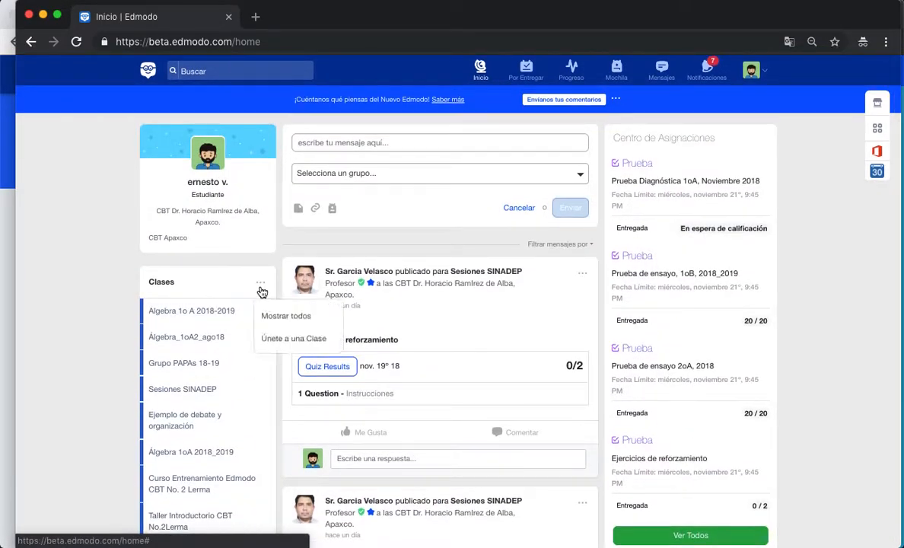
pyautogui.click(276, 344)
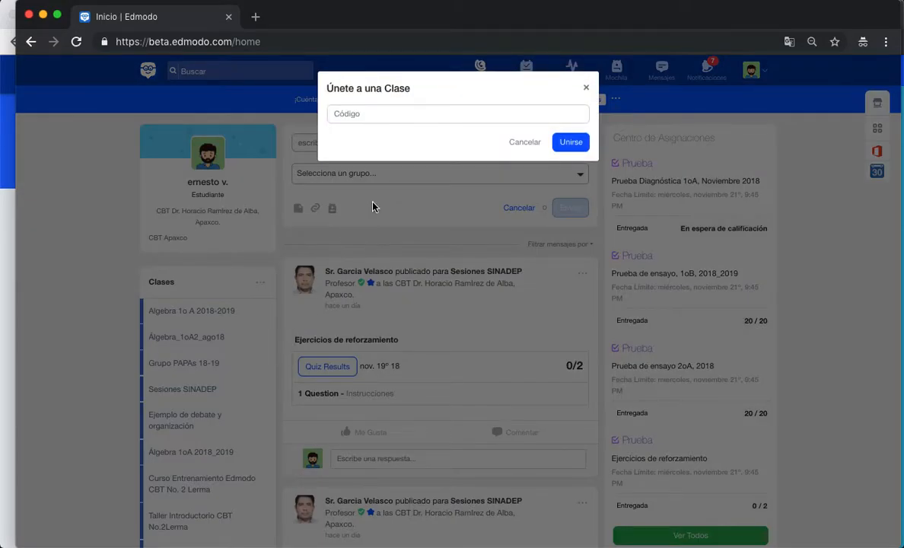
pyautogui.click(369, 114)
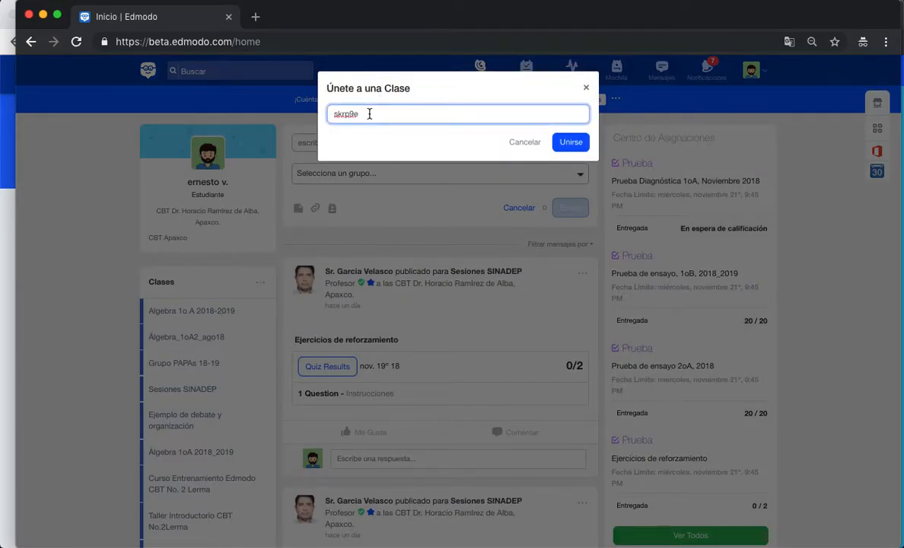
pyautogui.click(570, 144)
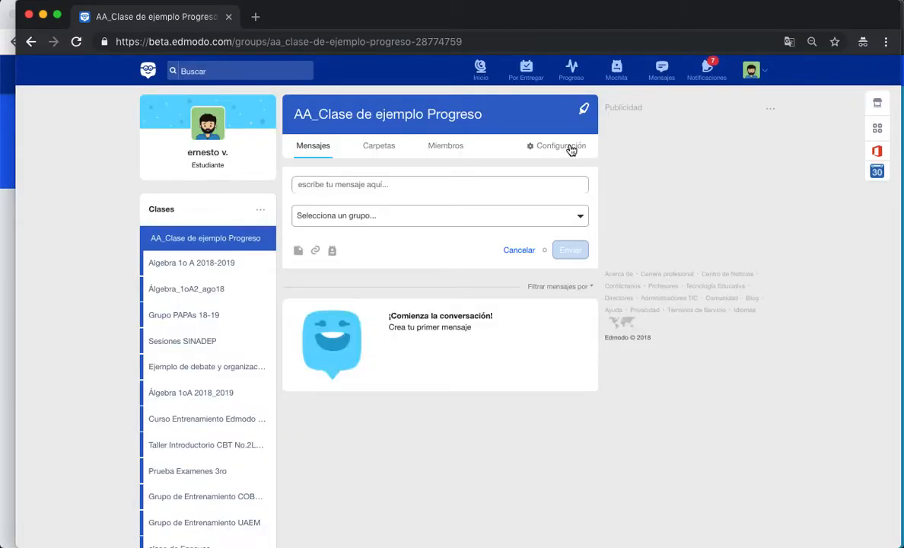
pyautogui.click(10, 280)
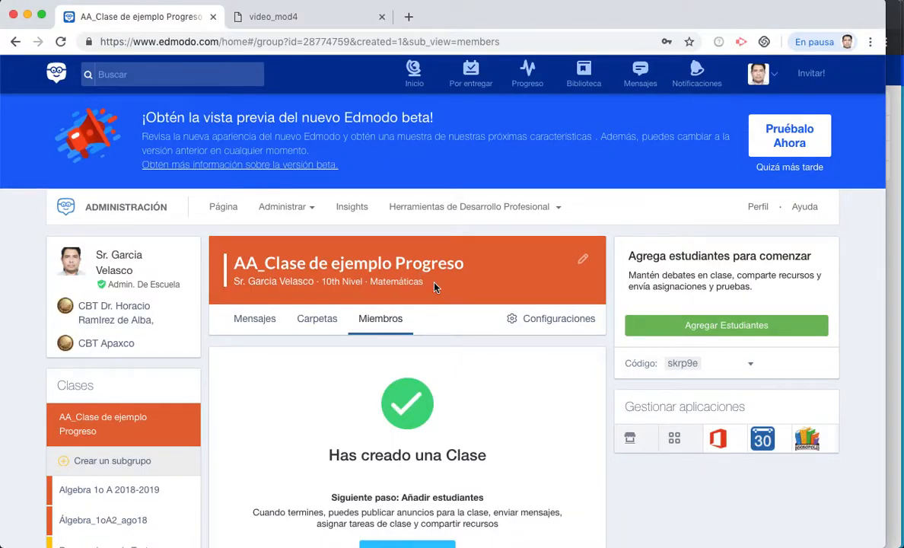
# - Switch the class page to its Mensajes stream to reveal the post composer
pyautogui.scroll(-3, 433, 286)
pyautogui.scroll(2, 433, 287)
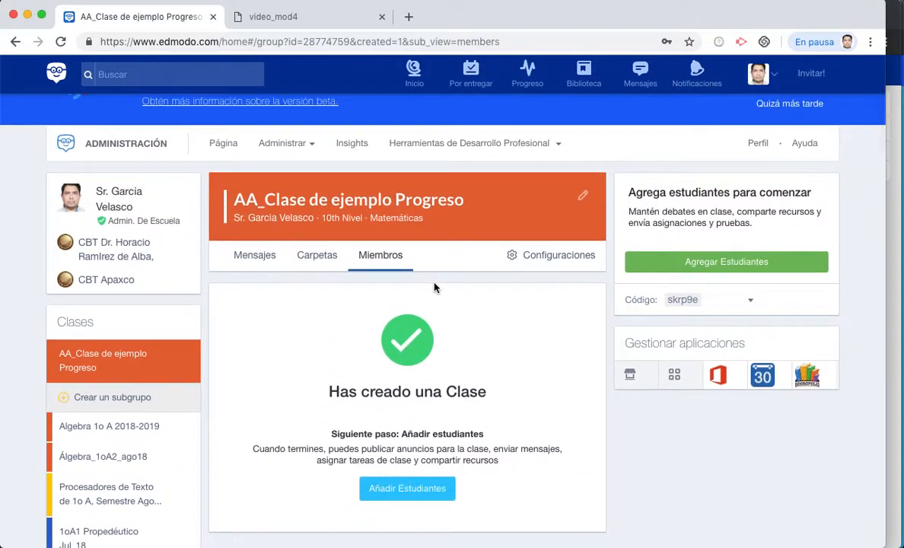
pyautogui.click(254, 264)
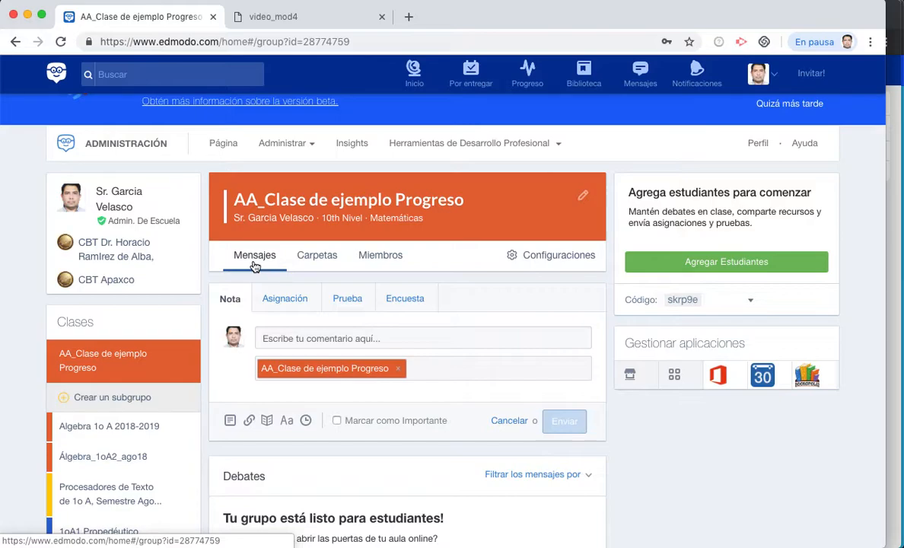
pyautogui.scroll(-3, 254, 266)
pyautogui.scroll(2, 255, 267)
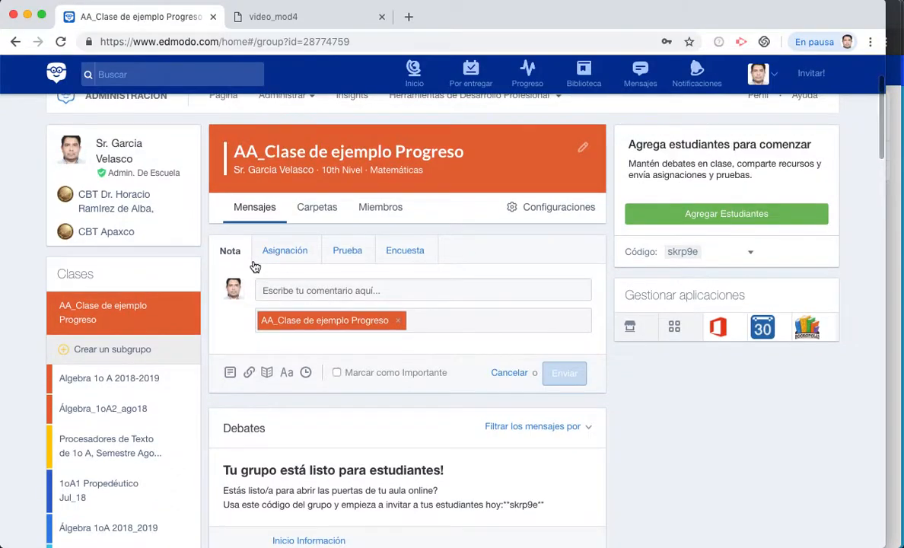
pyautogui.click(527, 79)
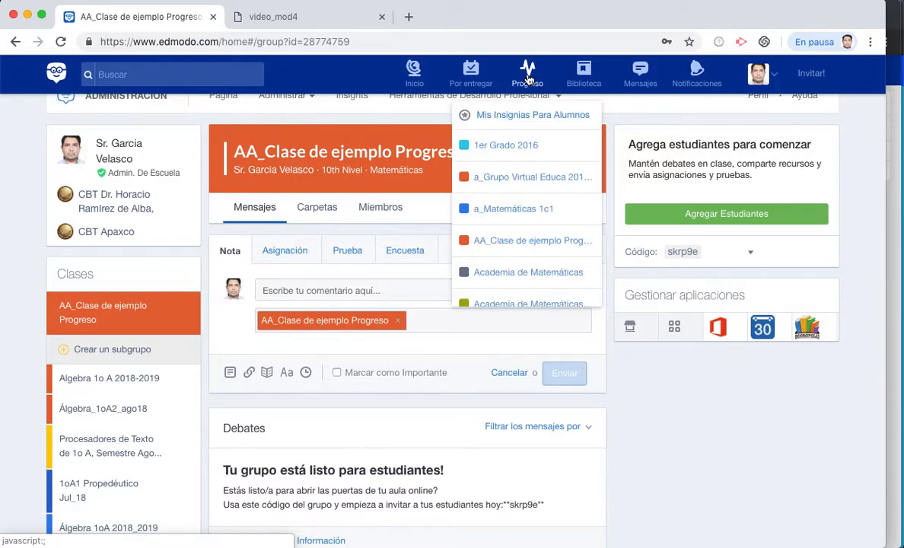
pyautogui.click(513, 242)
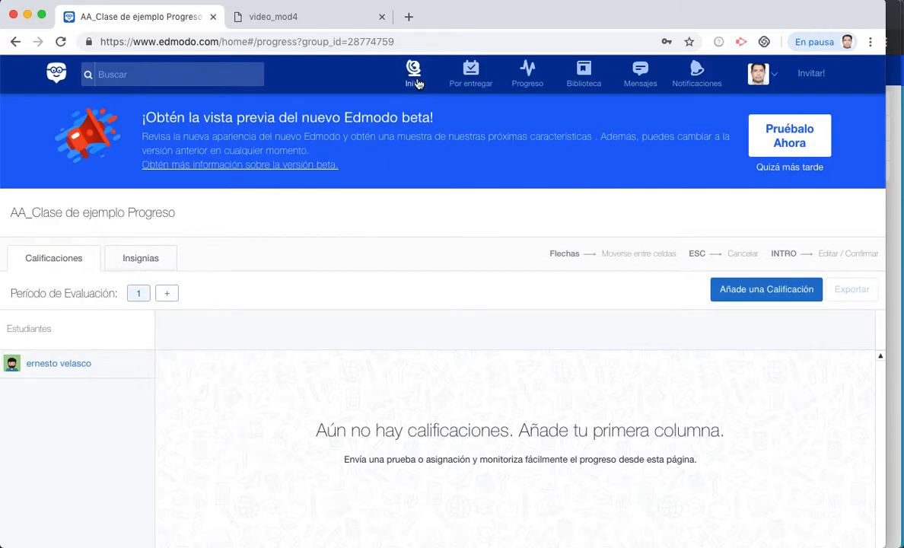
pyautogui.click(16, 43)
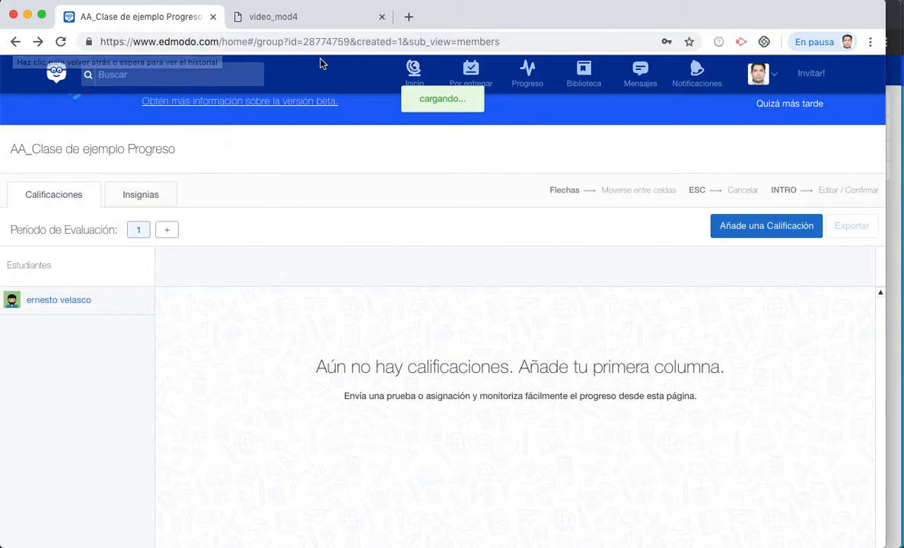
pyautogui.click(411, 77)
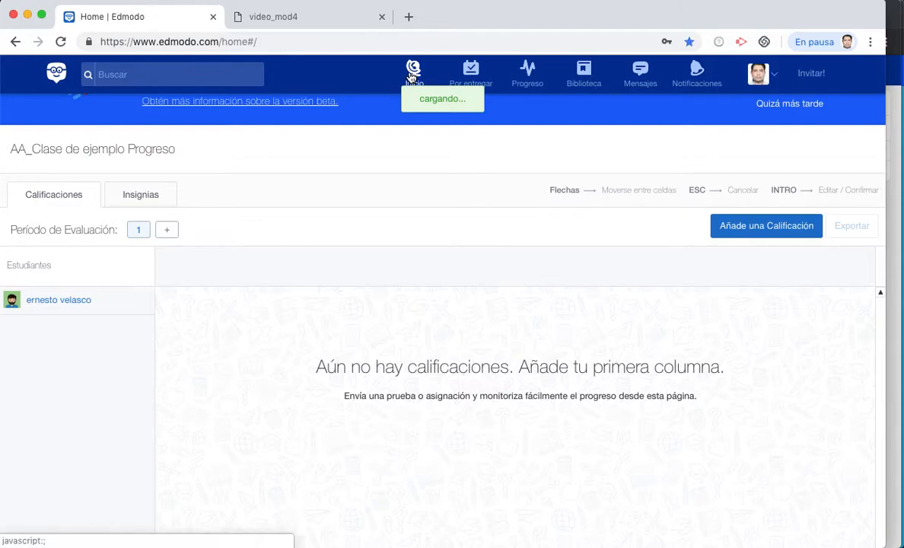
pyautogui.scroll(-5, 329, 315)
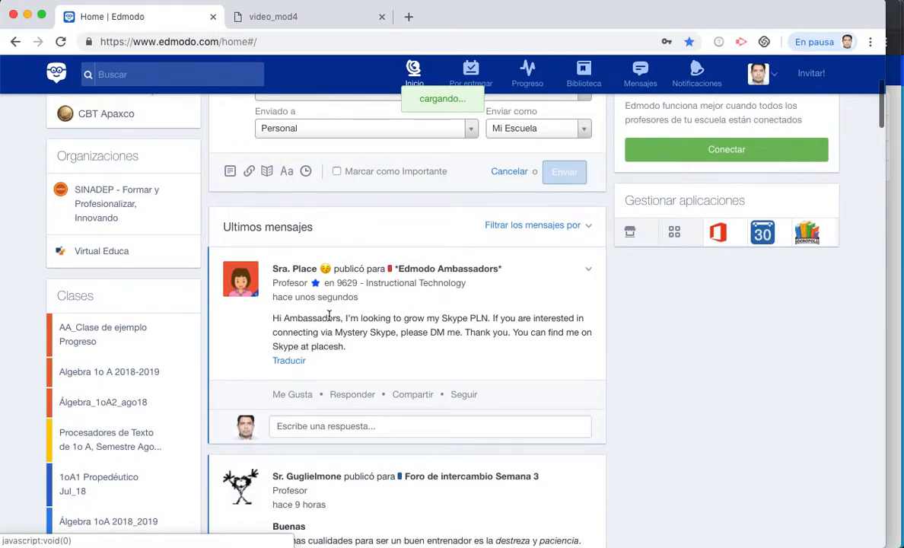
pyautogui.scroll(-3, 329, 315)
pyautogui.click(106, 185)
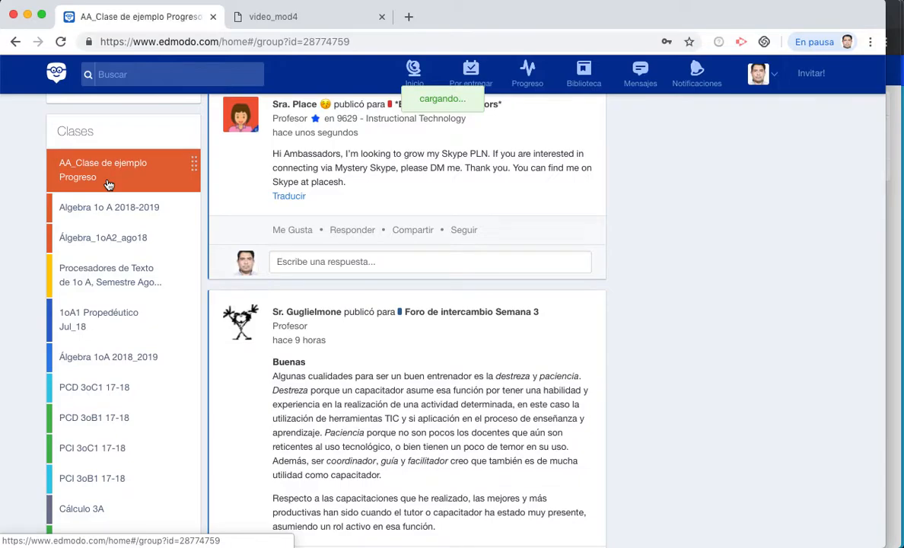
pyautogui.scroll(-3, 434, 422)
pyautogui.scroll(-2, 433, 423)
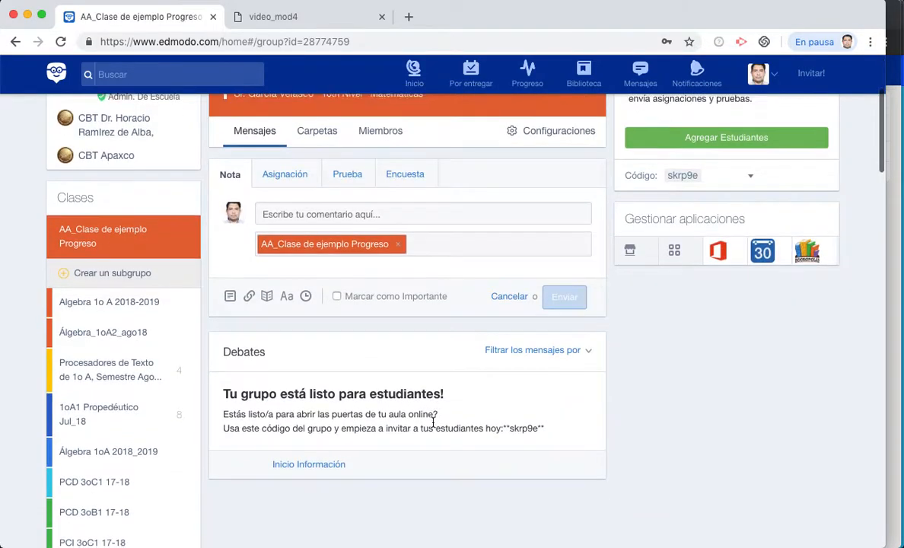
pyautogui.scroll(3, 434, 424)
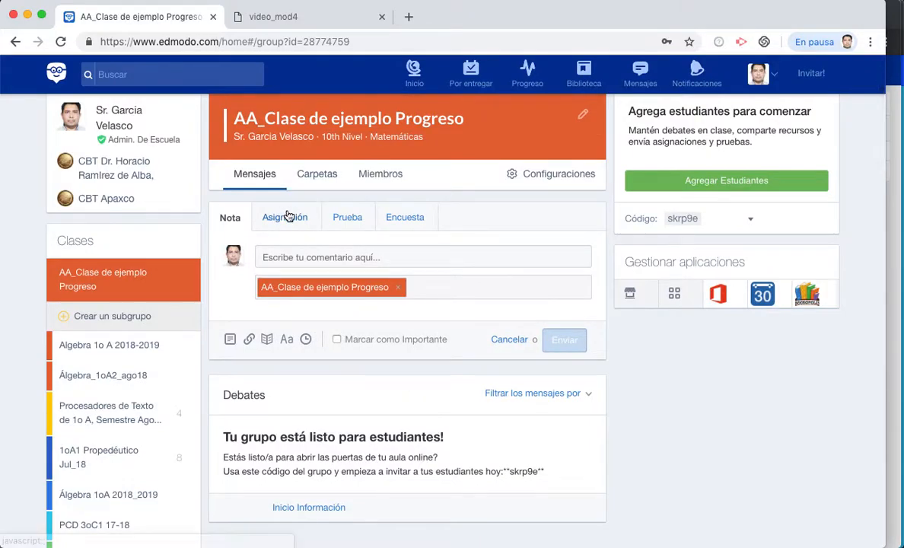
# - Post assignment 'Tarea 1.1' due 11/27/2018 at 9:45 PM, described as 'Instrucciones Tarea 1.1'
pyautogui.click(293, 215)
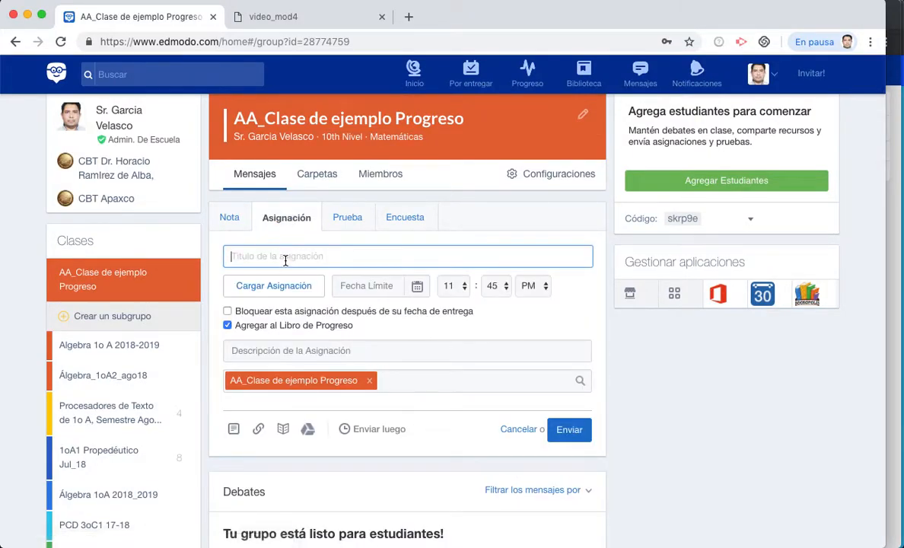
pyautogui.write('Tarea 1.1')
pyautogui.click(416, 287)
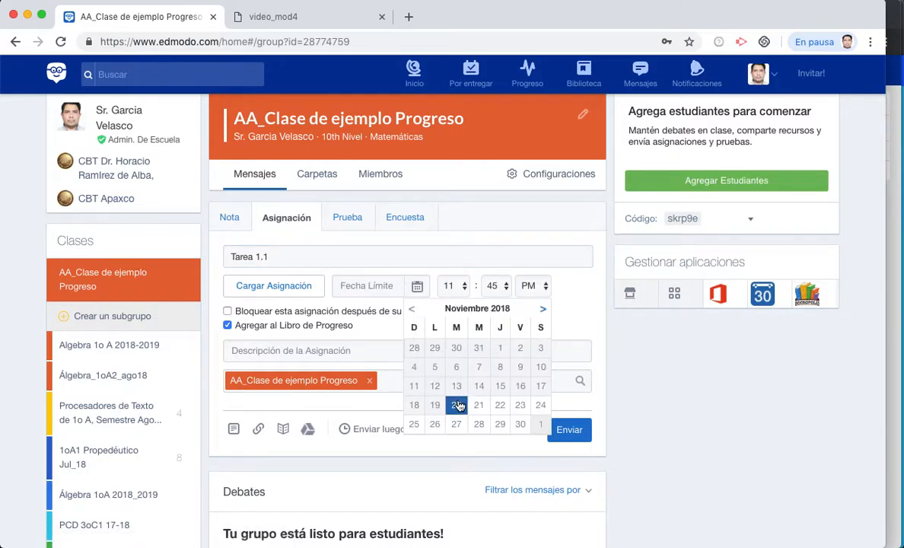
pyautogui.click(456, 424)
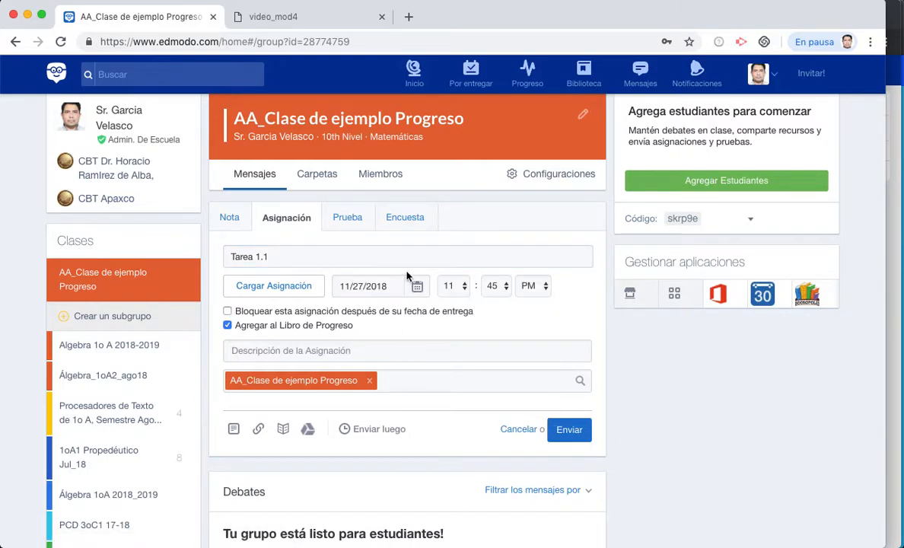
pyautogui.click(457, 288)
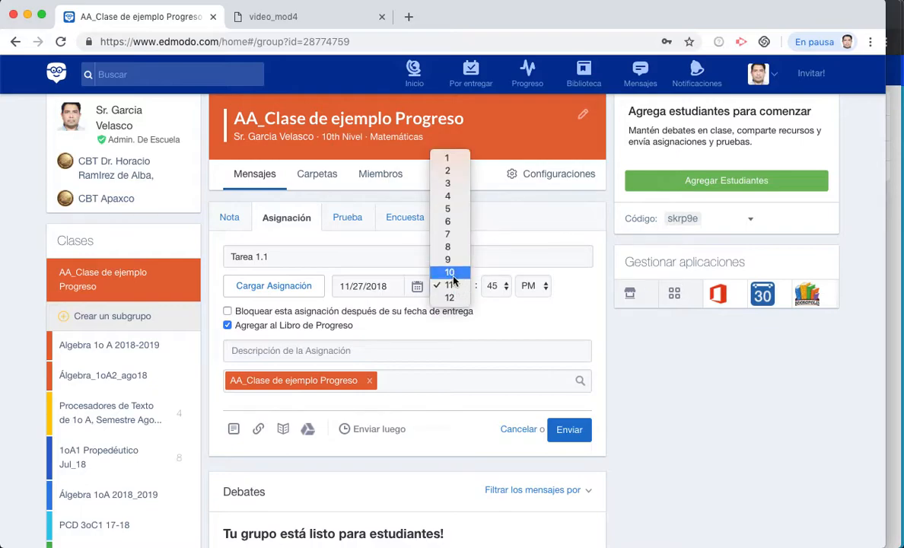
pyautogui.click(450, 261)
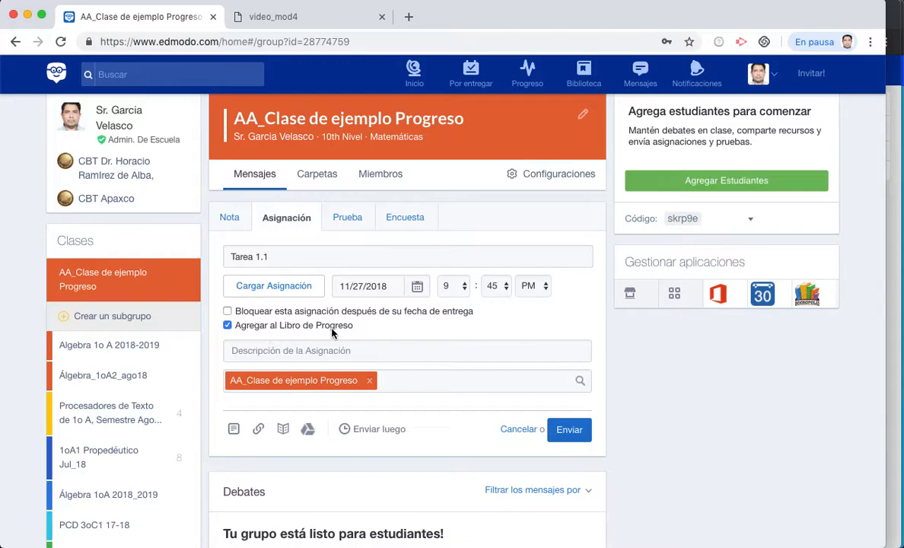
pyautogui.click(318, 350)
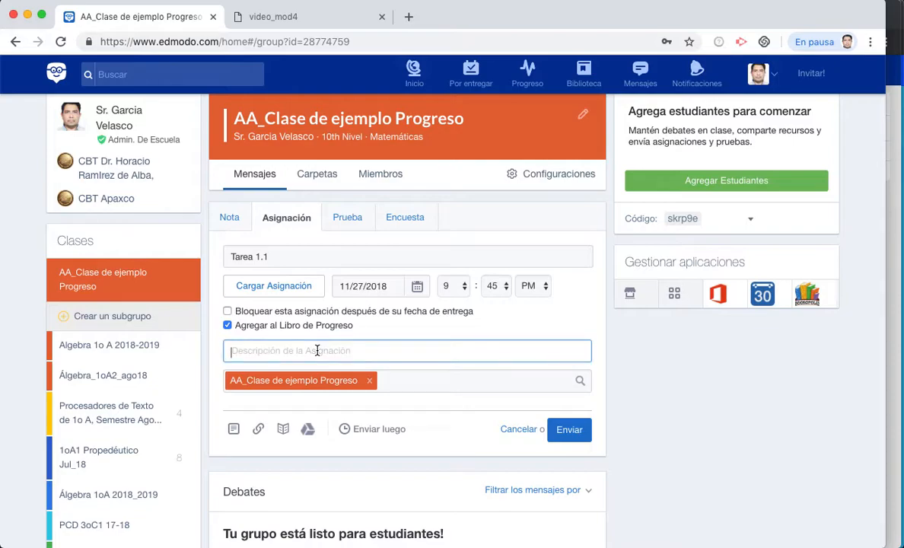
pyautogui.write('Instrucciones T')
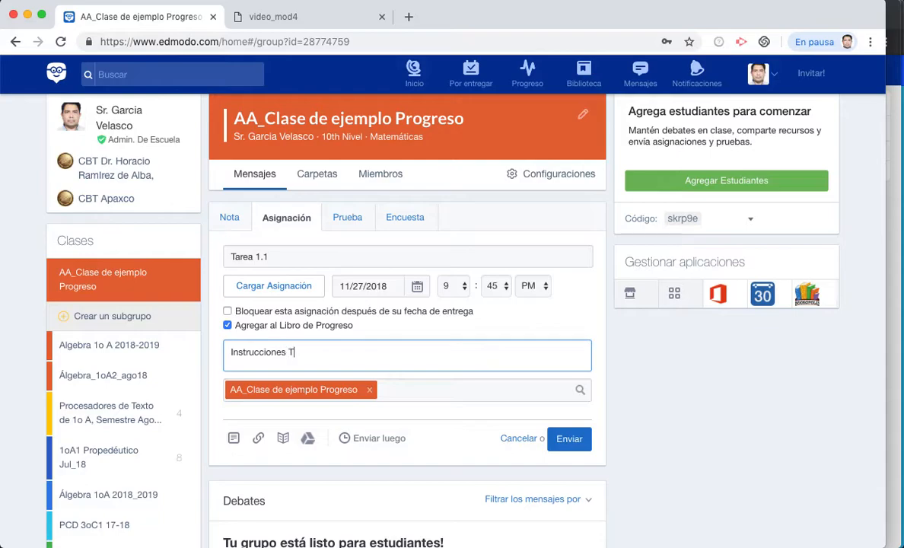
pyautogui.write('area 1.1')
pyautogui.click(569, 439)
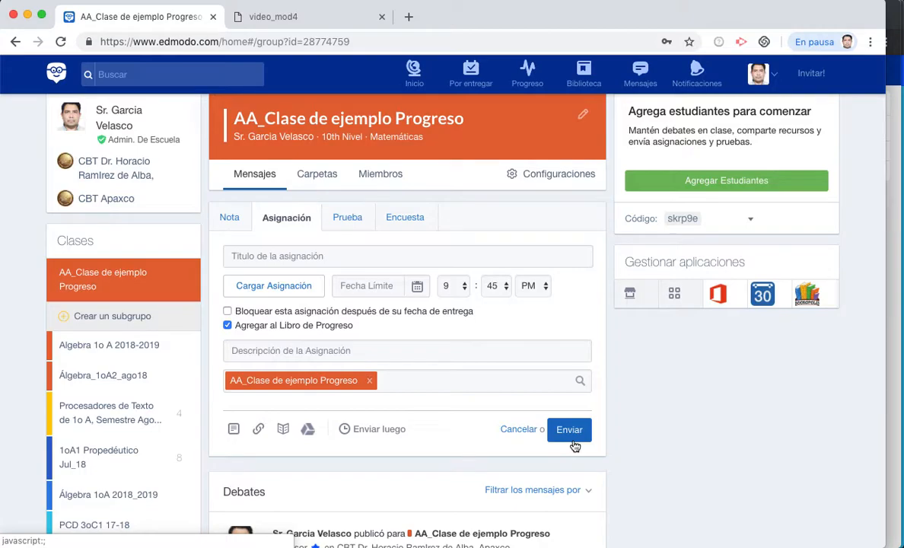
# - Start a new quiz and title it 'Examen 1.2'
pyautogui.click(351, 226)
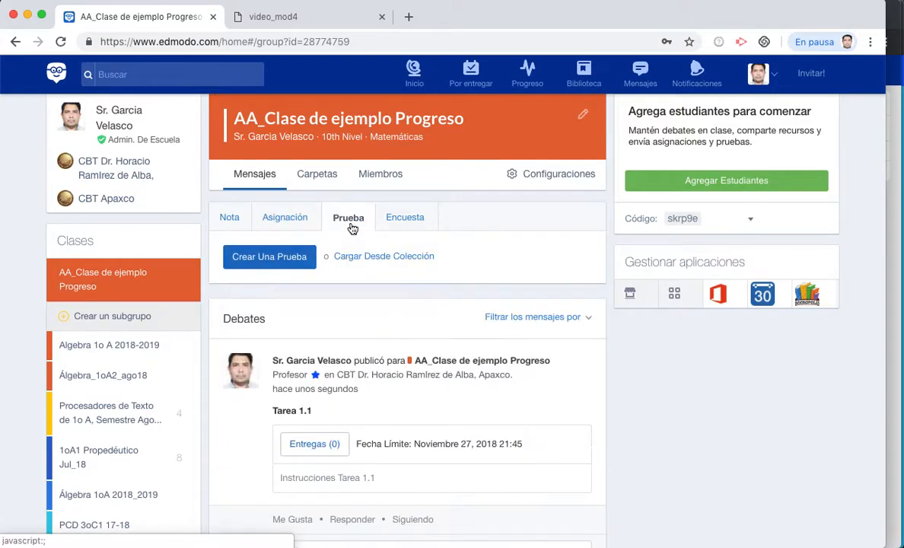
pyautogui.click(264, 256)
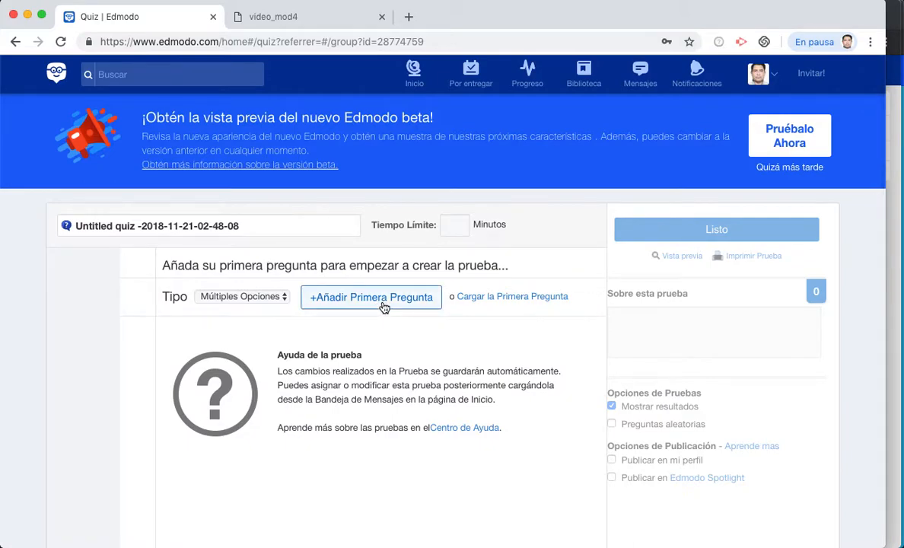
pyautogui.click(243, 222)
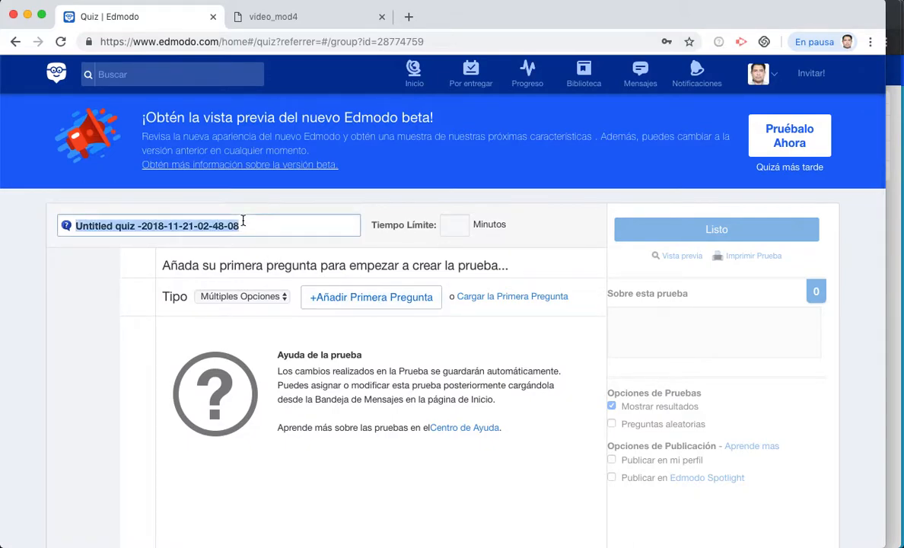
pyautogui.write('Examen')
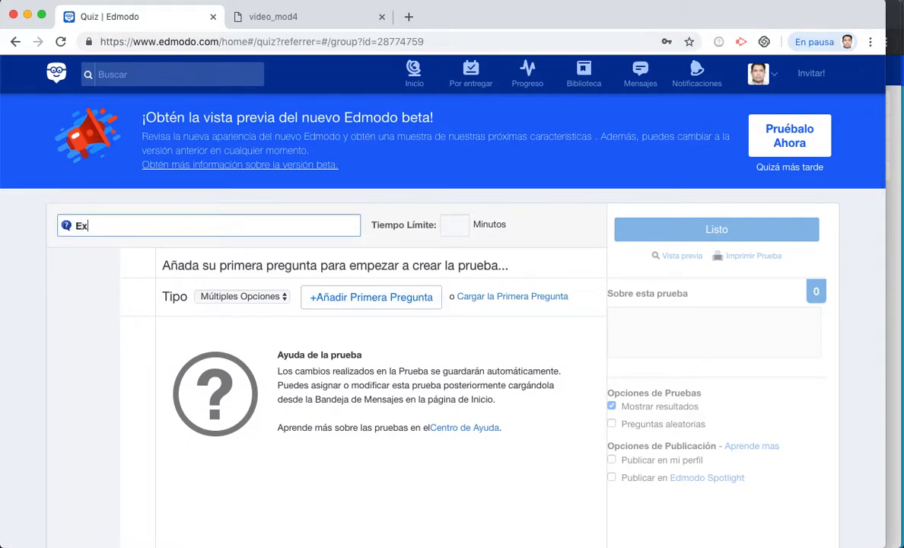
pyautogui.write('1.2')
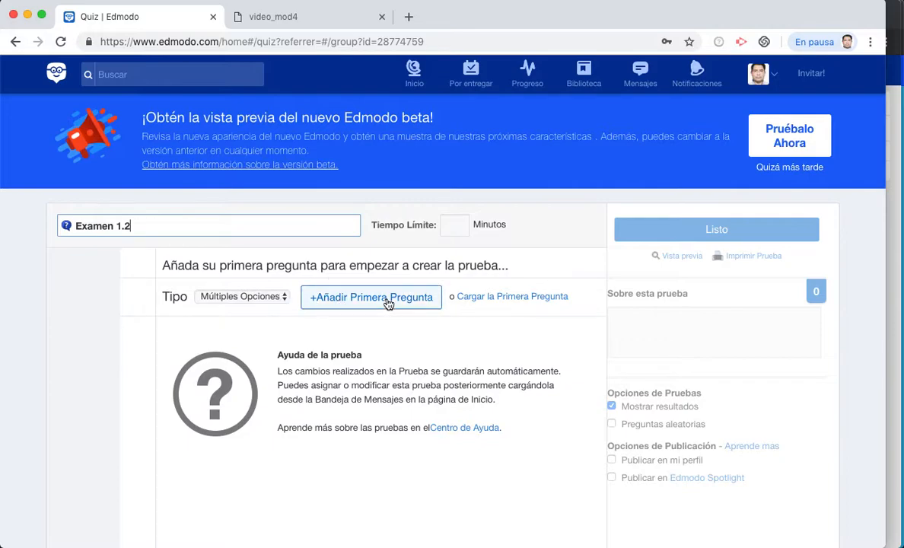
# - Load the saved question '¿Cuánto es 9 x 9?', set it to 3 points, and finish the quiz
pyautogui.click(469, 303)
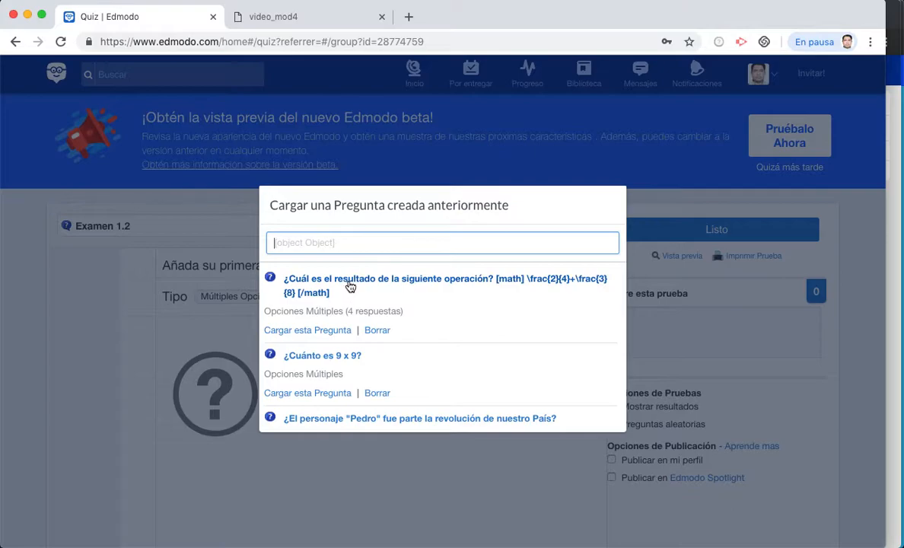
pyautogui.click(332, 363)
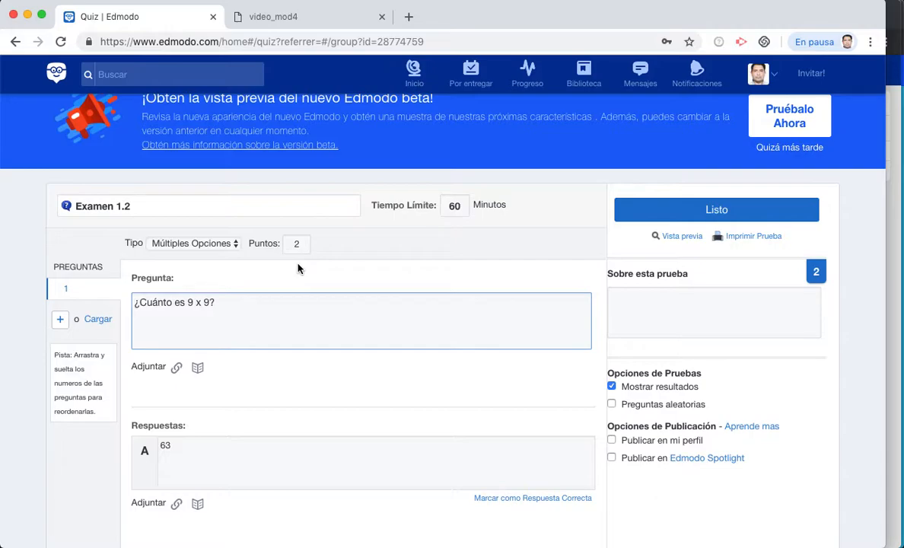
pyautogui.click(299, 243)
pyautogui.press('BackSpace')
pyautogui.write('3')
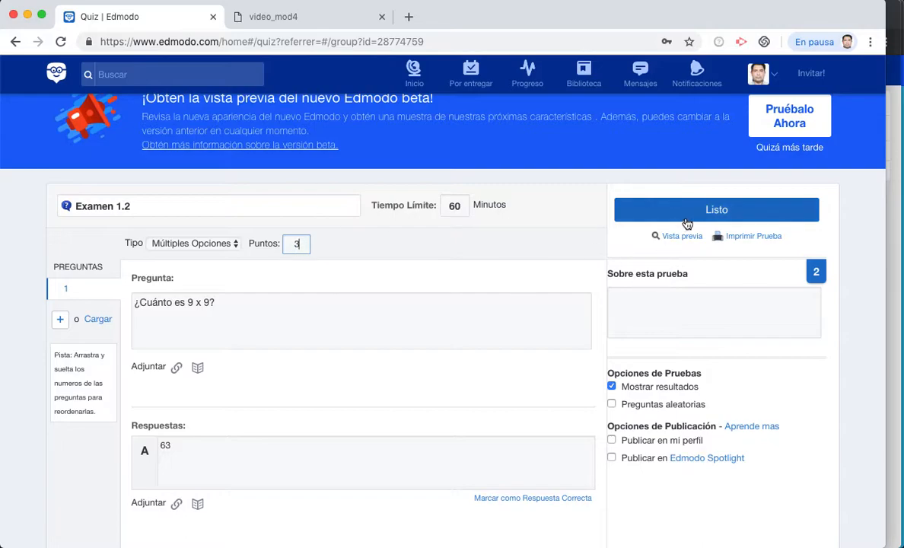
pyautogui.press('Tab')
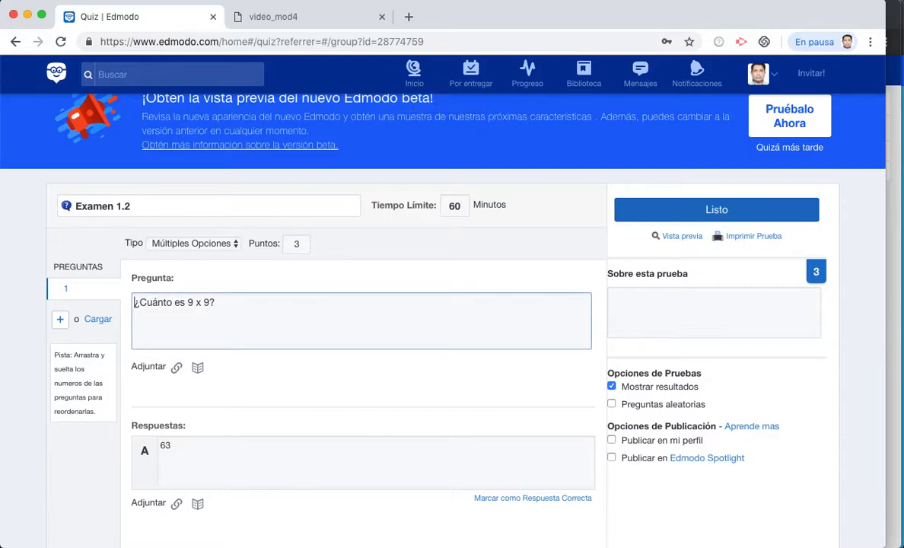
pyautogui.click(715, 210)
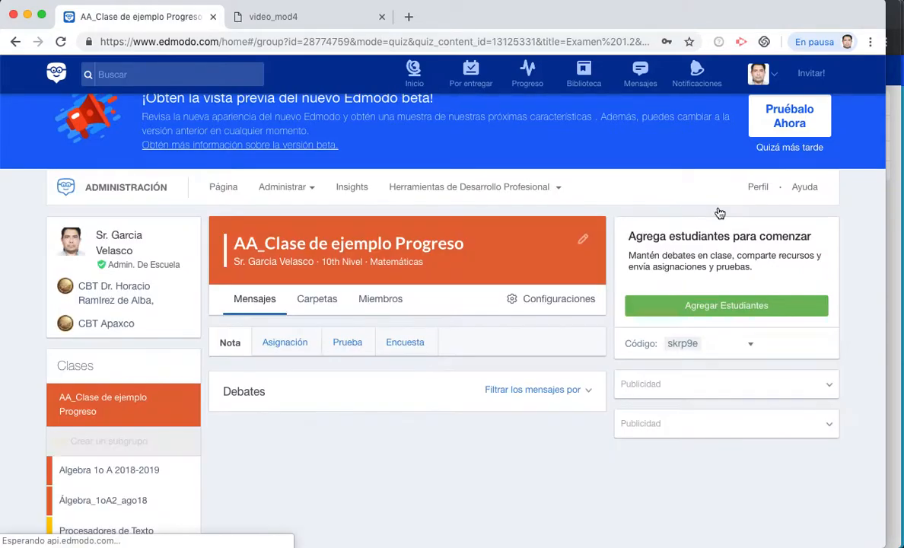
# - Post quiz Examen 1.2 with due date November 27, 2018 at 9:45 PM
pyautogui.scroll(-2, 389, 391)
pyautogui.scroll(-3, 389, 391)
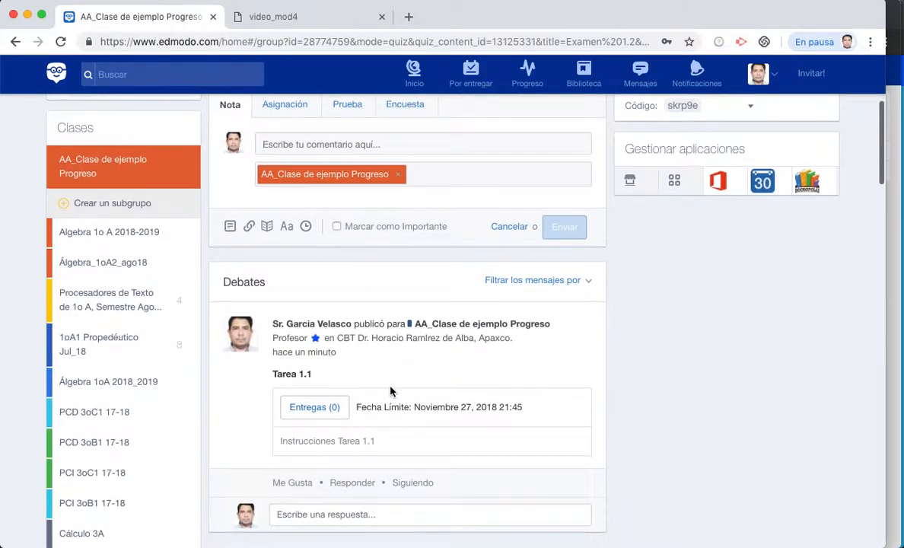
pyautogui.scroll(-2, 390, 391)
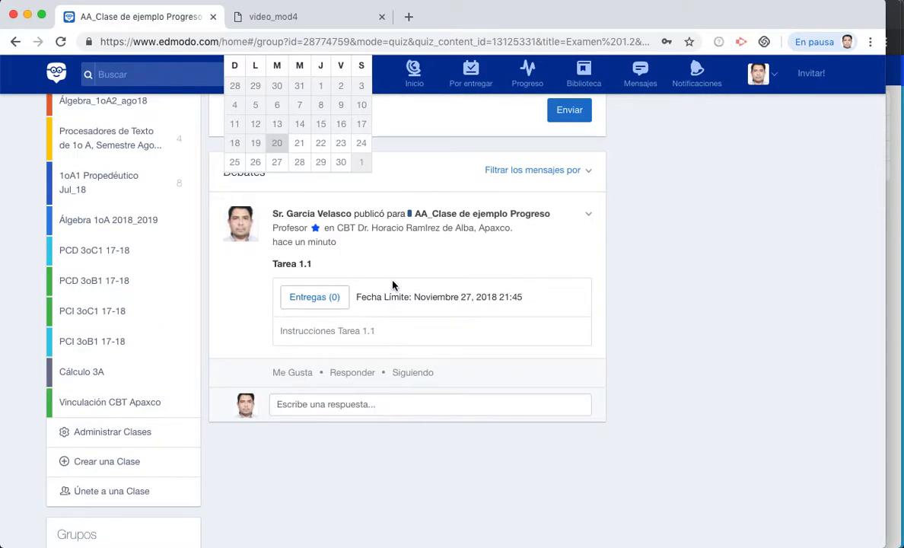
pyautogui.scroll(6, 393, 285)
pyautogui.scroll(-1, 416, 374)
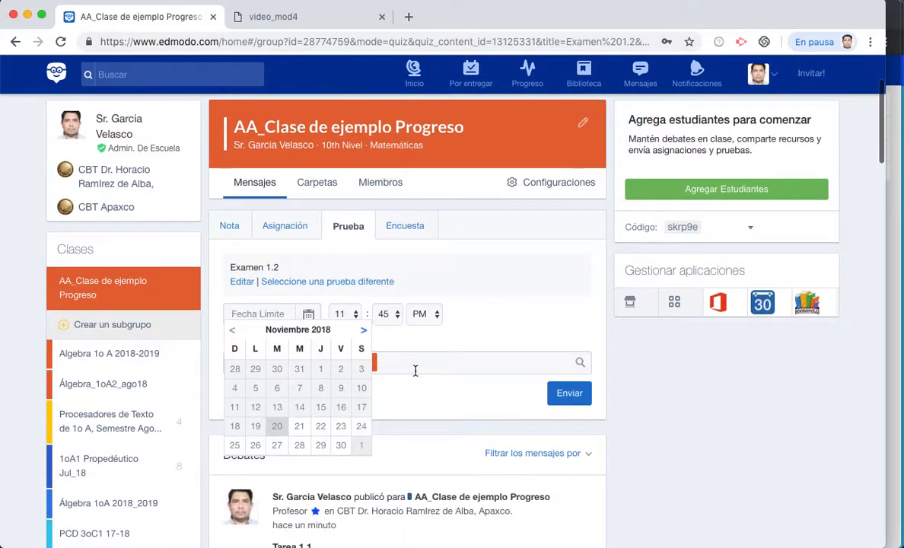
pyautogui.click(277, 446)
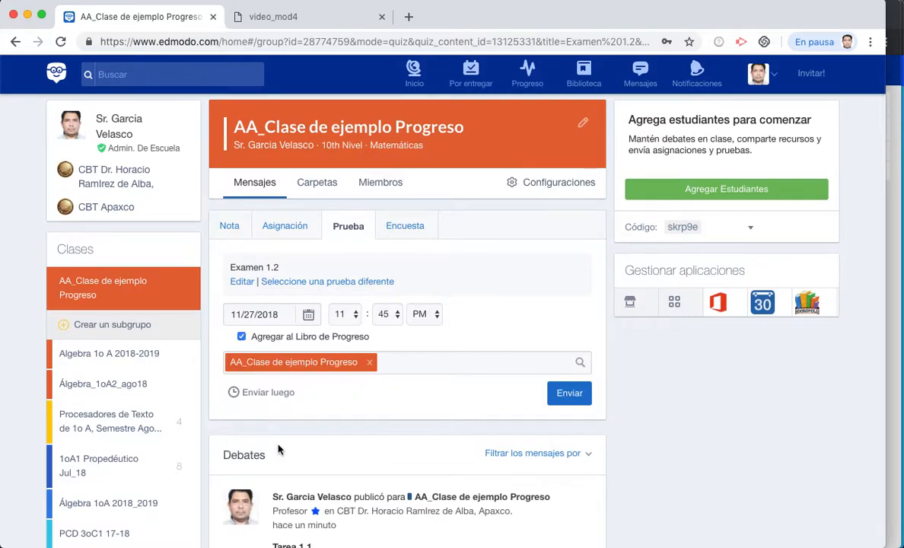
pyautogui.click(343, 314)
pyautogui.click(343, 288)
pyautogui.click(569, 396)
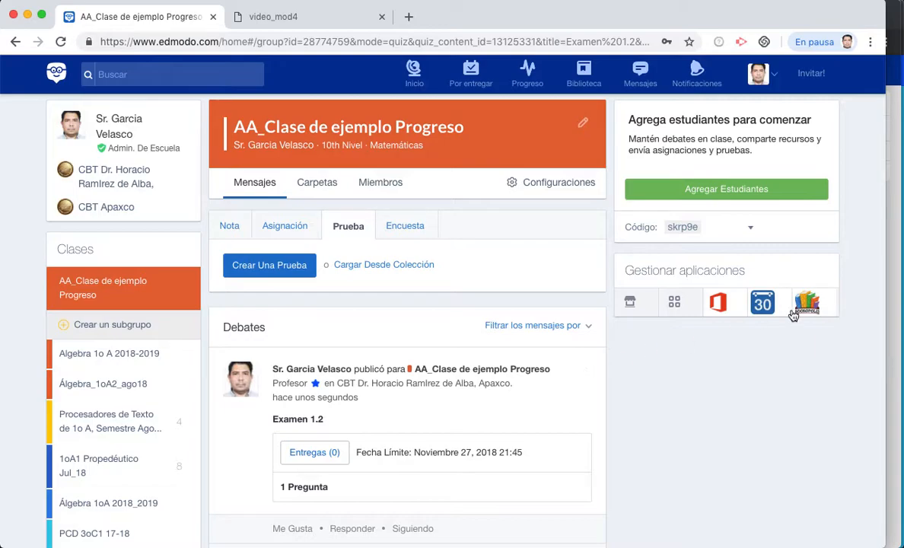
# - Open the AA_Clase de ejemplo Progreso gradebook and start adding a grade
pyautogui.click(529, 79)
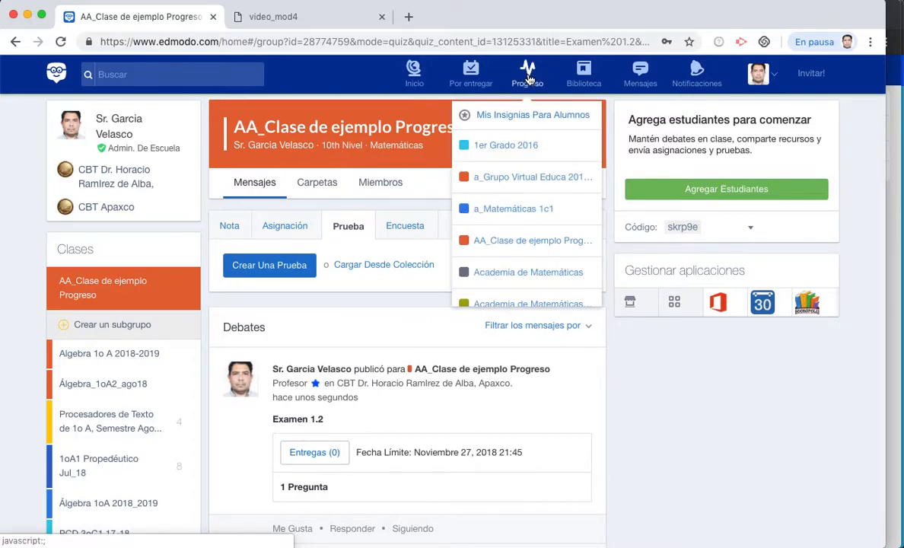
pyautogui.click(495, 242)
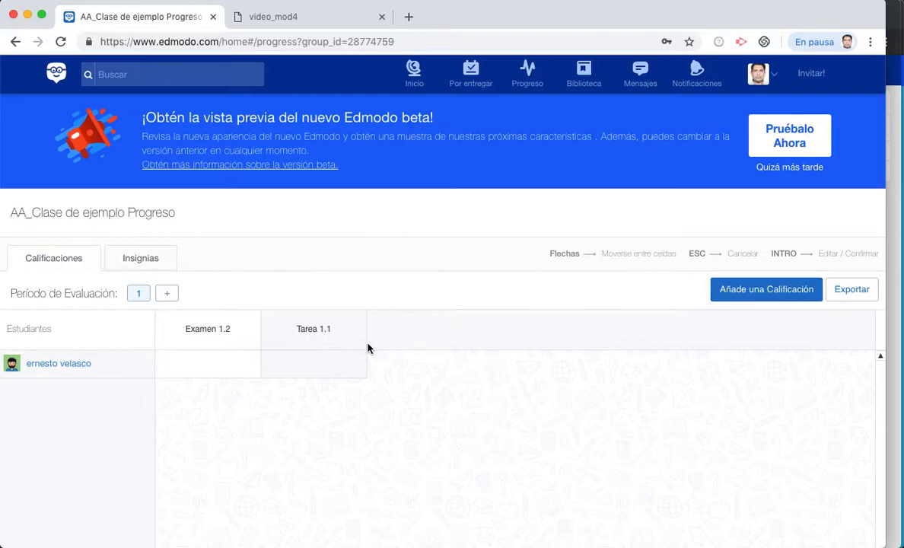
pyautogui.click(791, 293)
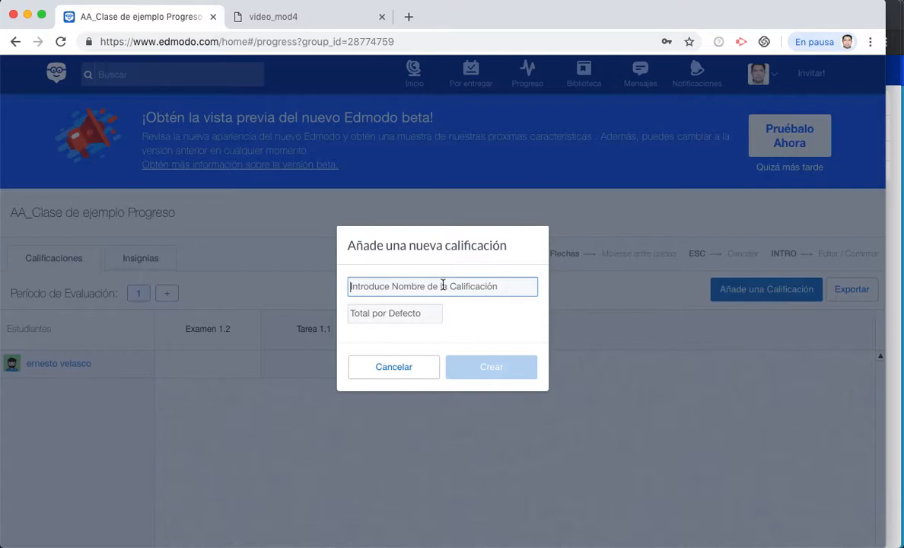
# - Create grade column 'Modelo Matemático 1.3' with a default total of 3
pyautogui.write('Modelo MAtemático')
pyautogui.press('Left')
pyautogui.press('Left')
pyautogui.press('Left')
pyautogui.press('Left')
pyautogui.press('Left')
pyautogui.press('Left')
pyautogui.press('Left')
pyautogui.press('Left')
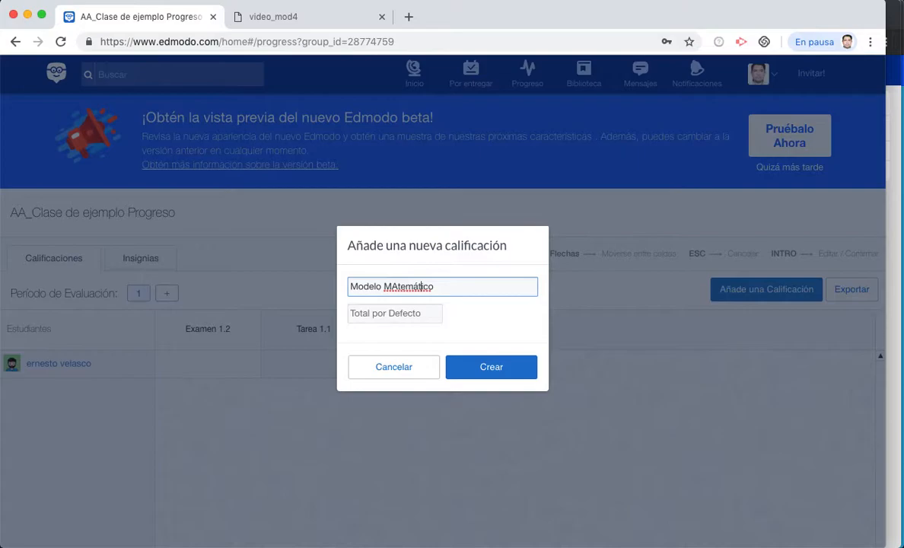
pyautogui.press('BackSpace')
pyautogui.write('a')
pyautogui.press('End')
pyautogui.write('1.3')
pyautogui.click(407, 313)
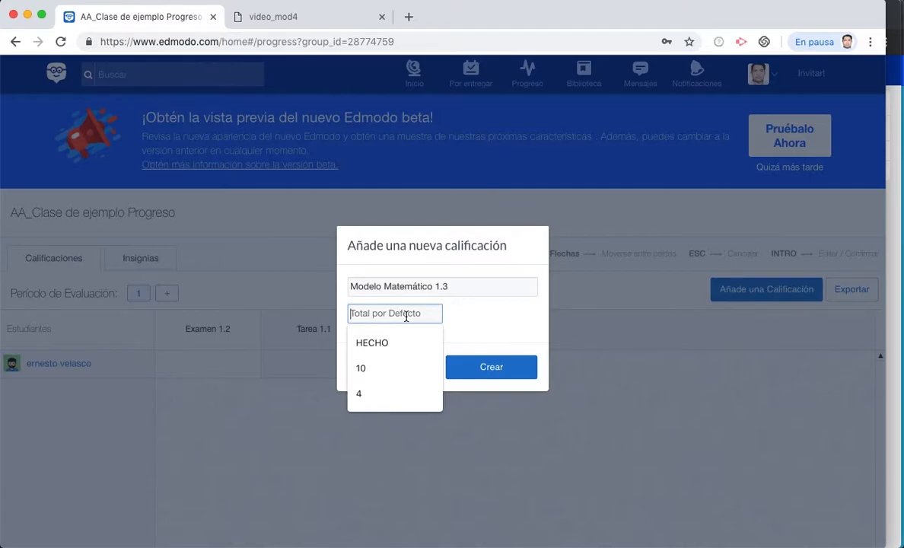
pyautogui.write('3')
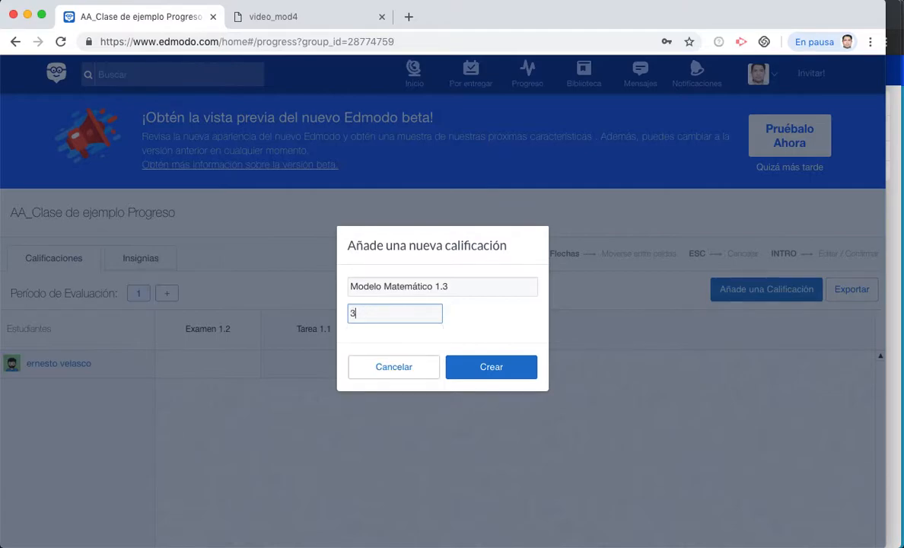
pyautogui.click(491, 371)
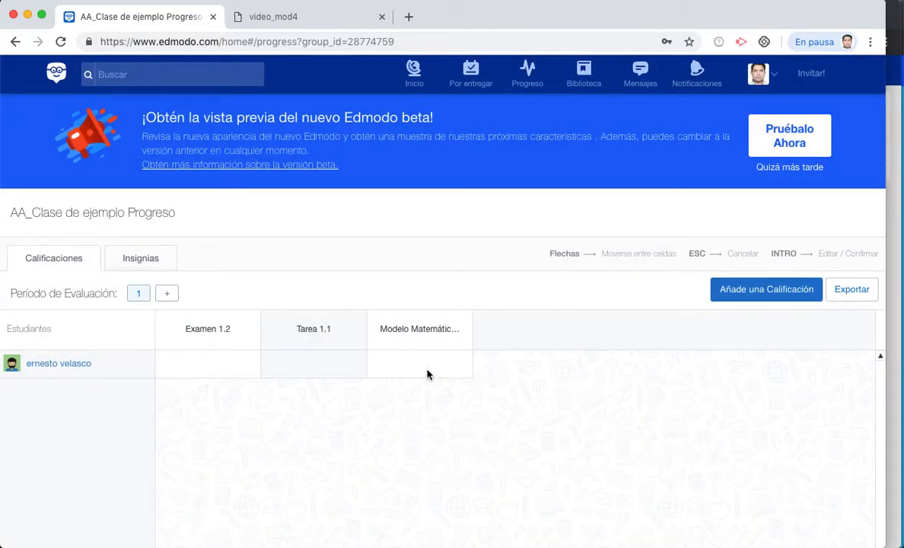
# - Reload the gradebook and student class pages, then open Tarea 1.1 as the student
pyautogui.click(405, 42)
pyautogui.press('Return')
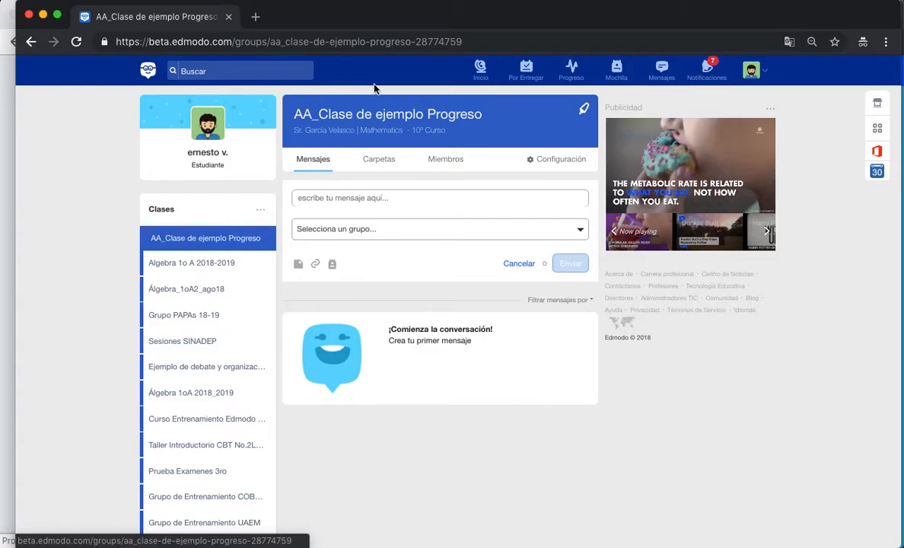
pyautogui.click(471, 42)
pyautogui.press('Return')
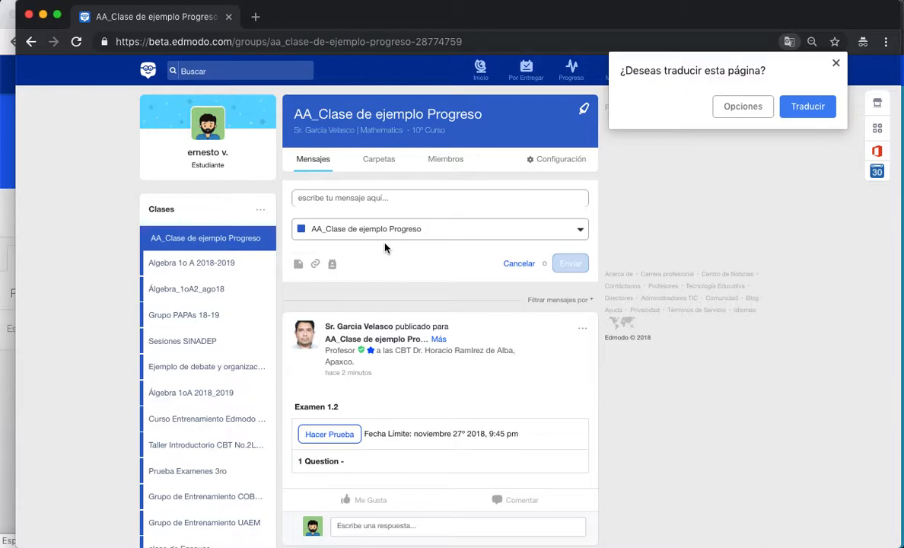
pyautogui.scroll(-3, 435, 346)
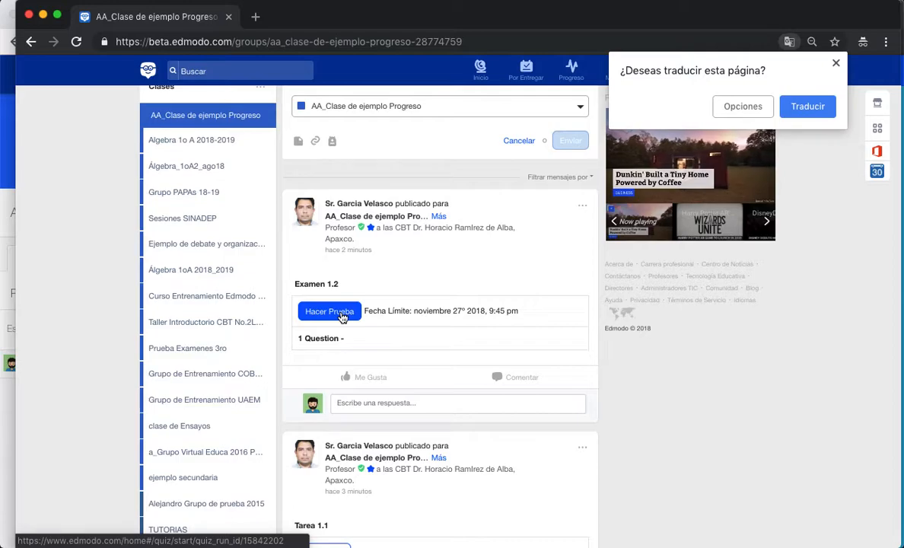
pyautogui.scroll(-3, 343, 316)
pyautogui.click(327, 422)
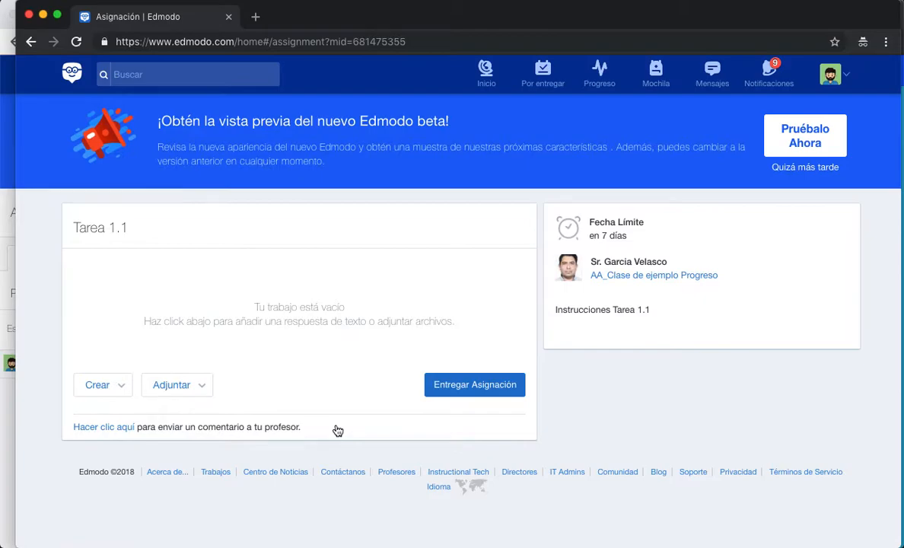
# - Hand in Tarea 1.1 with text answer 'Respuesta de la tarea 1.1', then go to Inicio
pyautogui.click(121, 389)
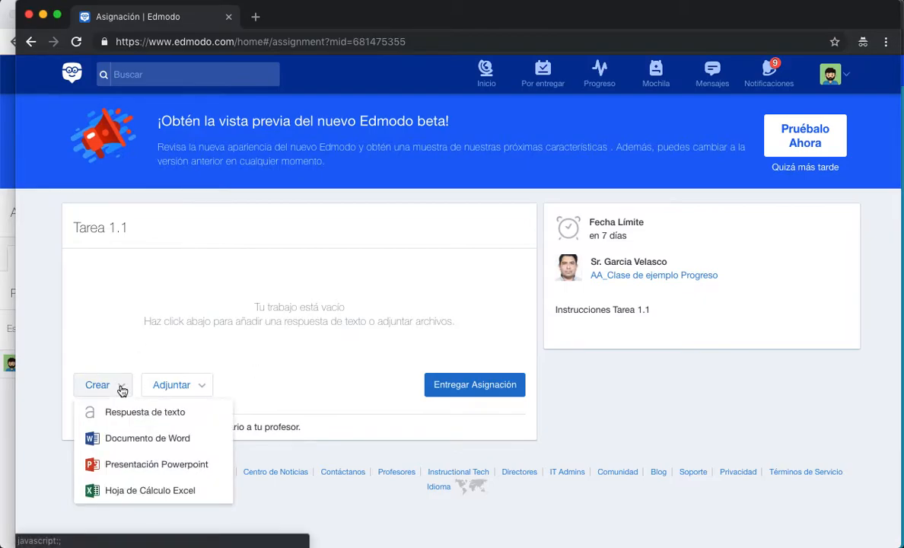
pyautogui.click(130, 423)
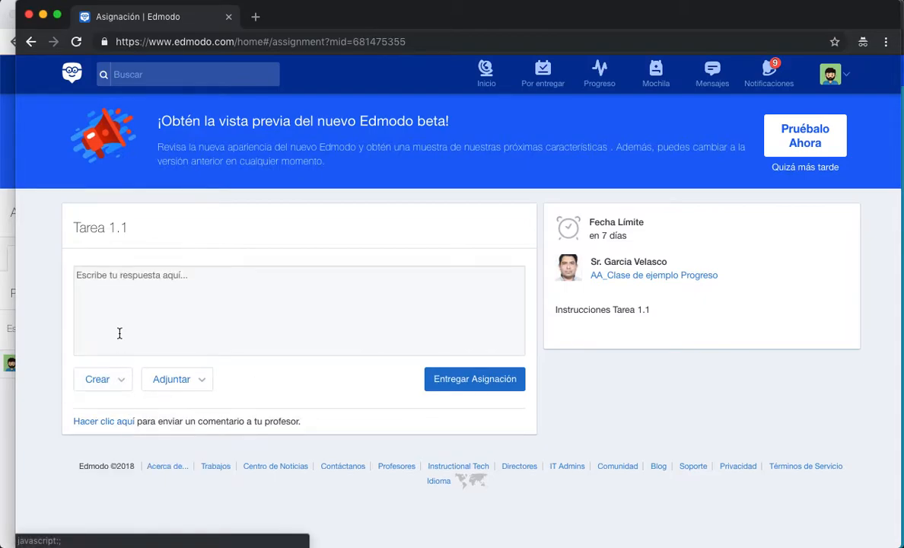
pyautogui.click(122, 292)
pyautogui.write('Resp')
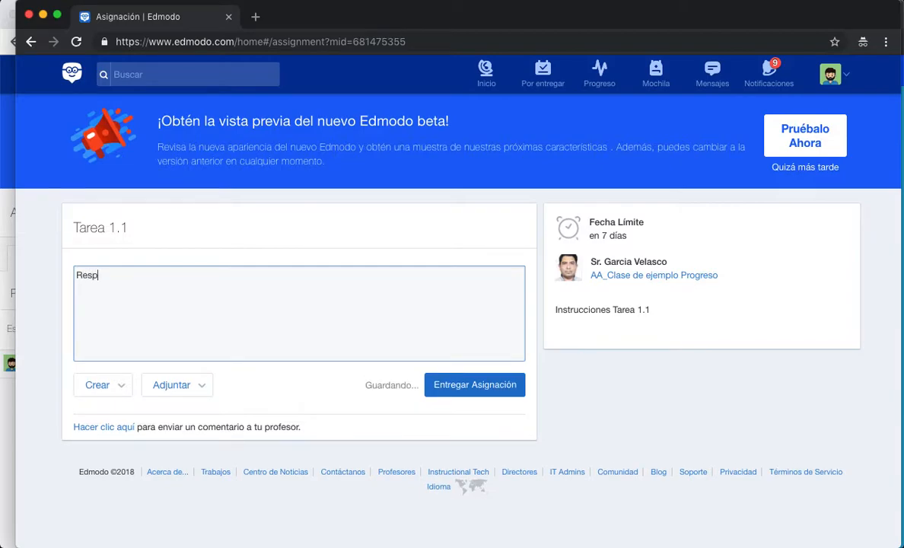
pyautogui.write('uesta de la tarea 1.1')
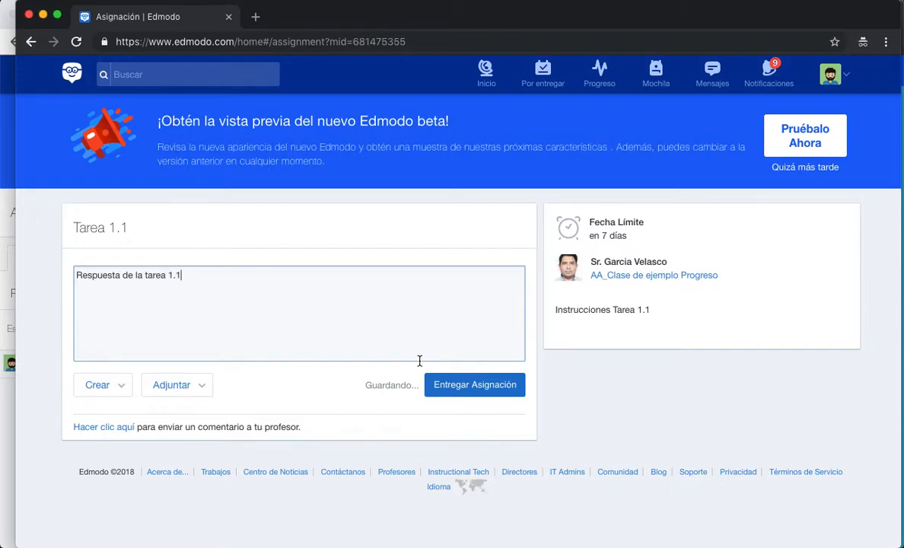
pyautogui.click(465, 386)
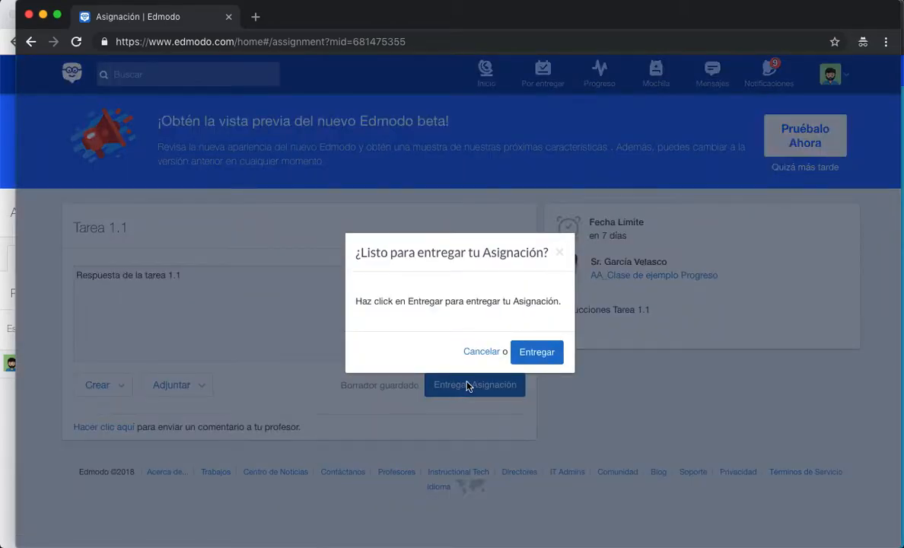
pyautogui.click(535, 355)
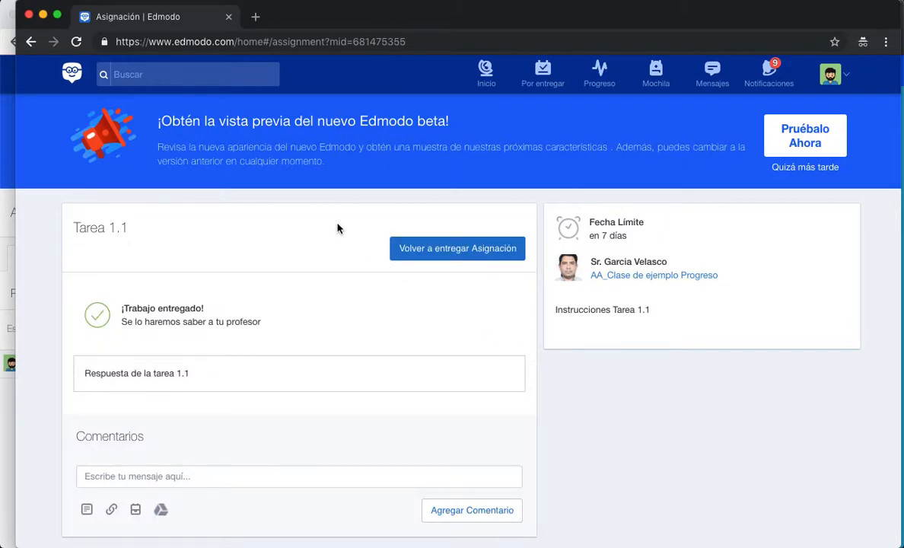
pyautogui.click(485, 76)
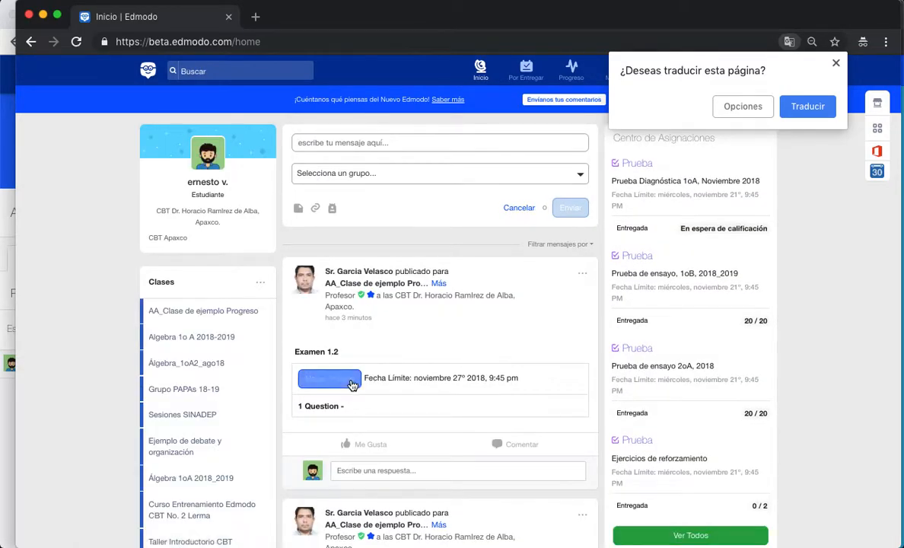
# - Take Examen 1.2, answer 81 to '9 x 9', submit it and view the 3/3 results
pyautogui.click(346, 388)
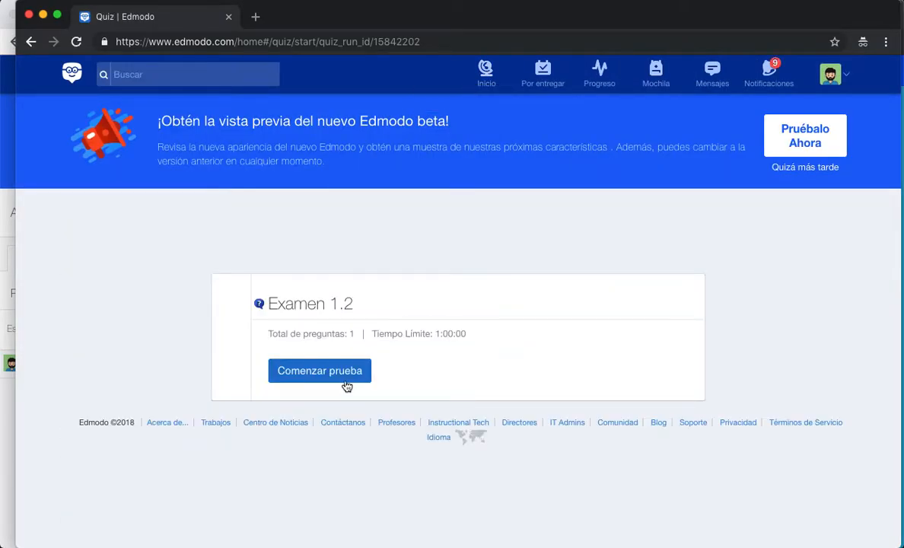
pyautogui.click(344, 375)
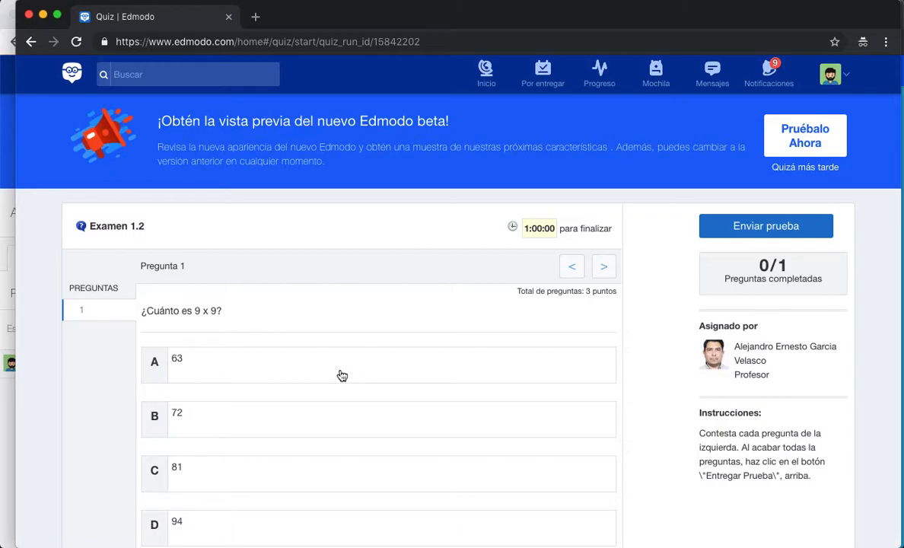
pyautogui.click(251, 476)
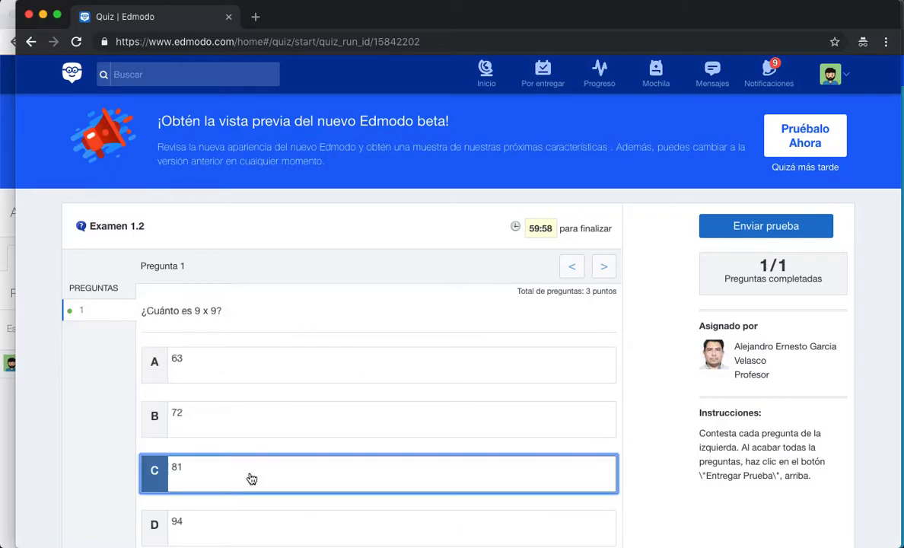
pyautogui.click(737, 227)
pyautogui.click(577, 438)
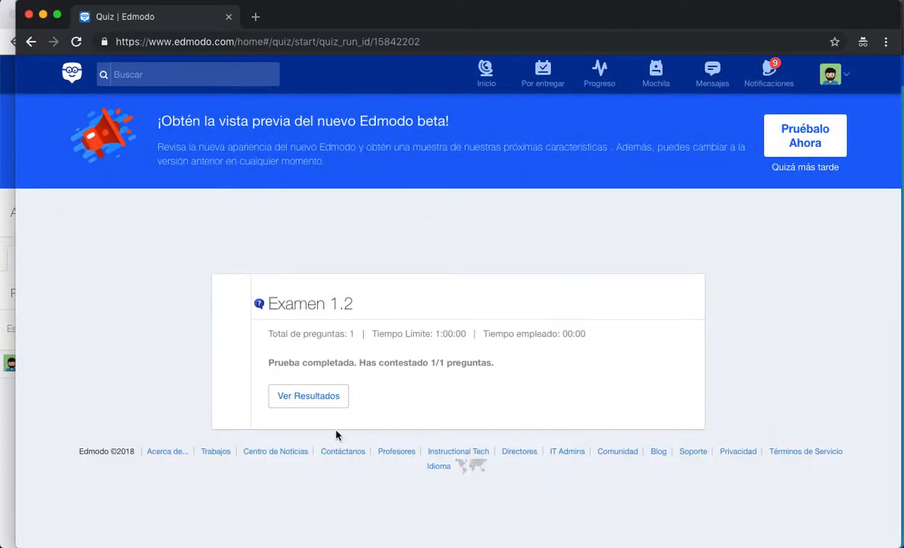
pyautogui.click(327, 407)
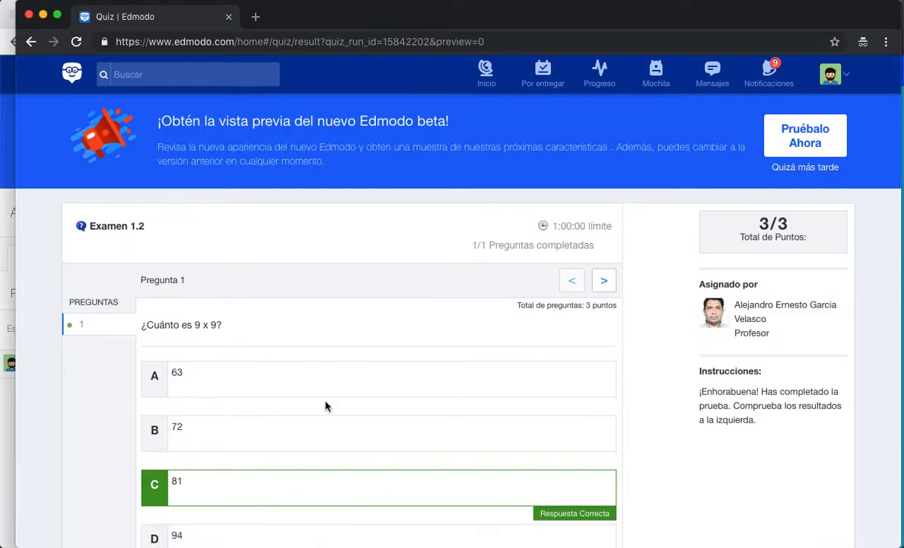
pyautogui.click(487, 76)
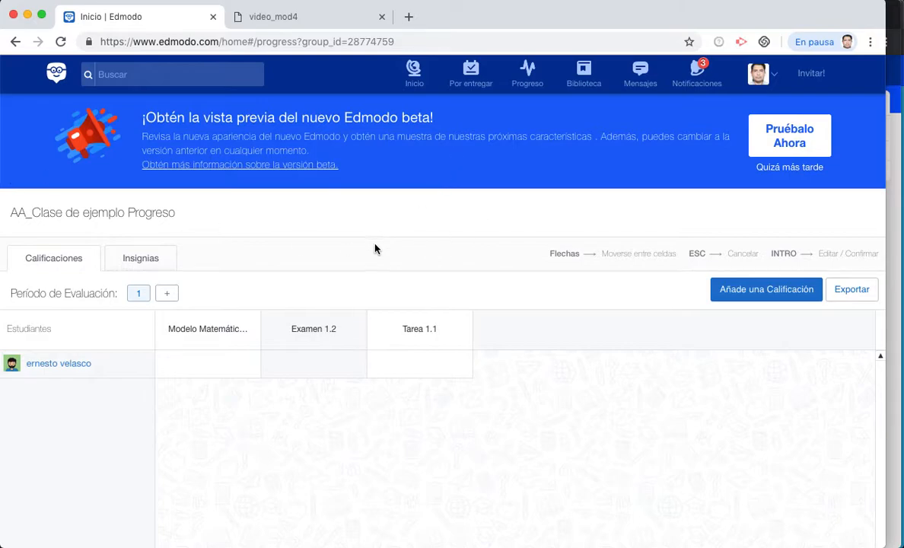
# - Enter a grade of 3 for the student in the Modelo Matemático 1.3 gradebook column
pyautogui.click(536, 76)
pyautogui.click(410, 294)
pyautogui.scroll(-2, 428, 349)
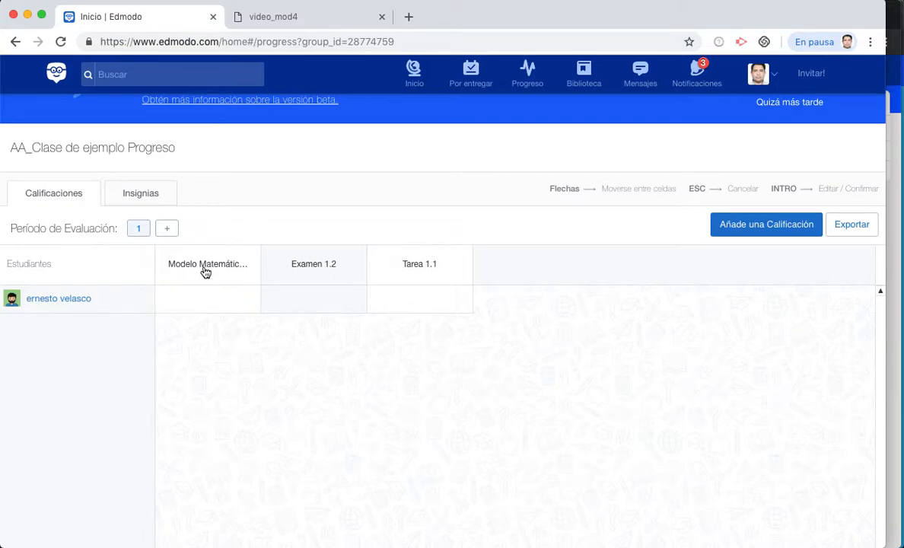
pyautogui.click(199, 304)
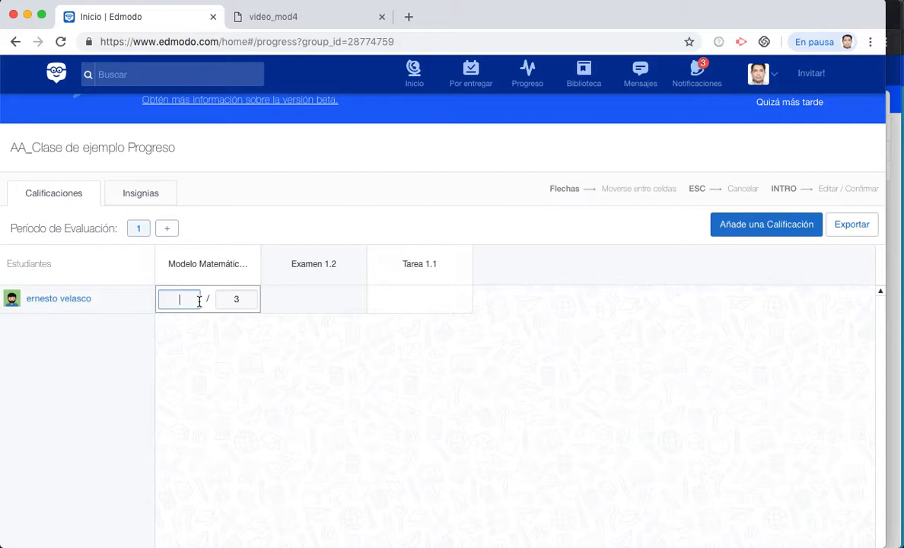
pyautogui.write('3')
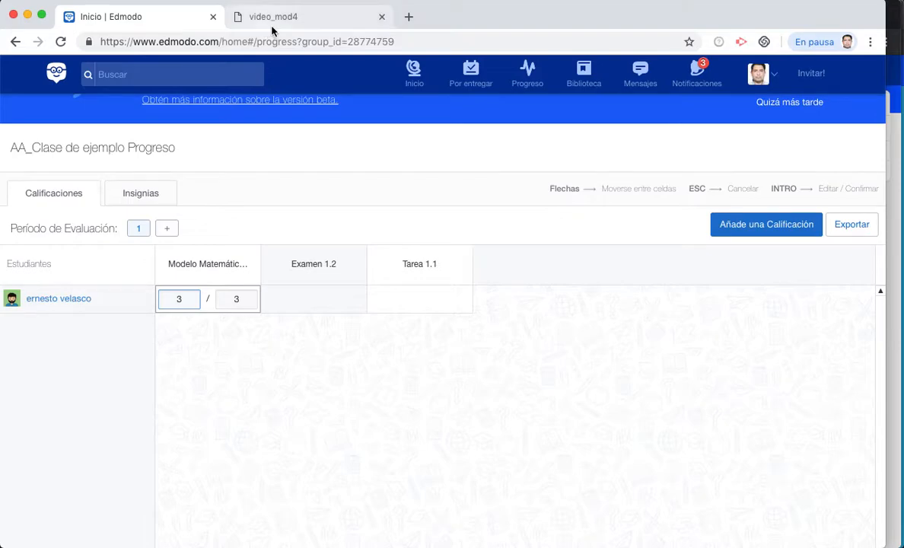
pyautogui.click(418, 79)
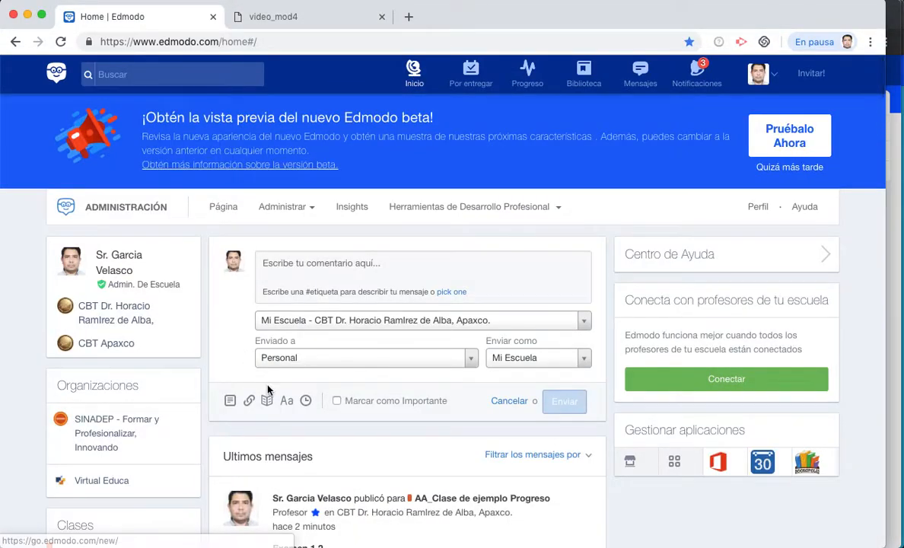
# - Open the student's Tarea 1.1 submission for grading
pyautogui.scroll(-10, 267, 389)
pyautogui.scroll(-3, 267, 388)
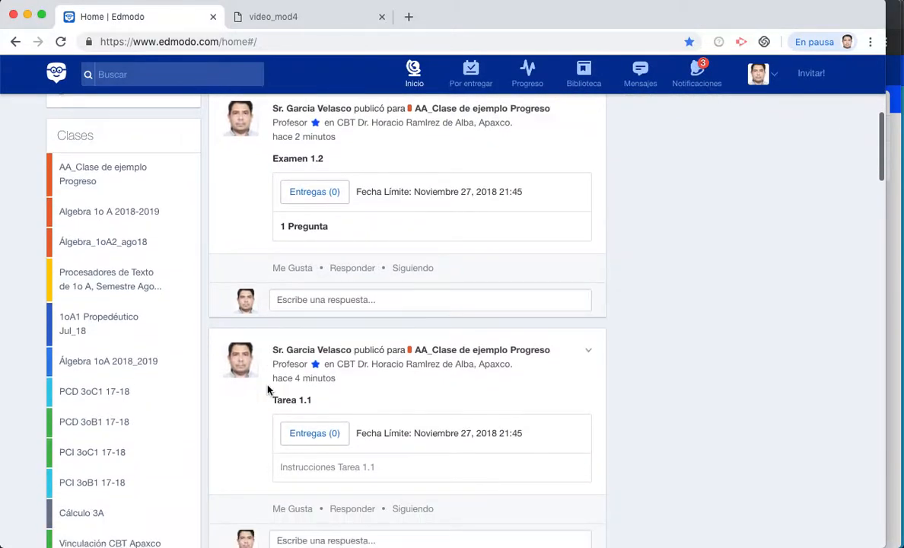
pyautogui.click(305, 394)
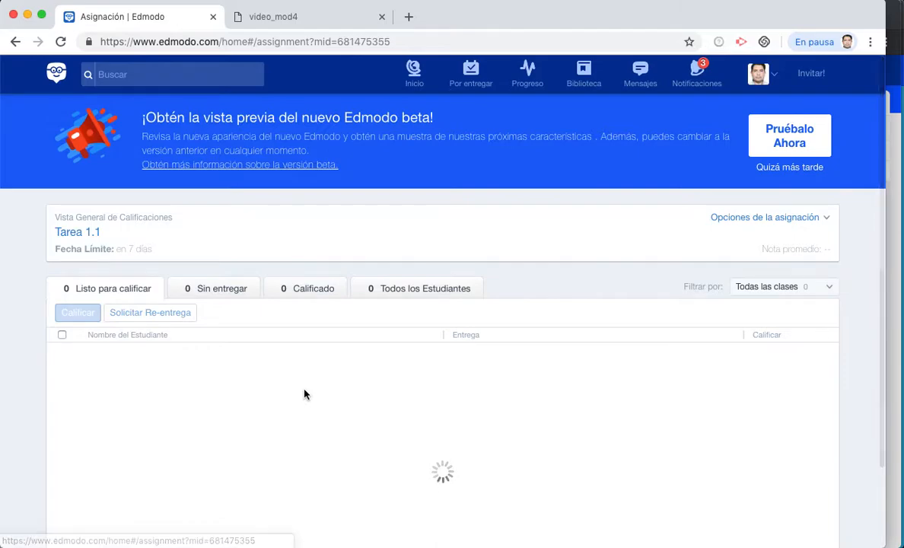
pyautogui.scroll(-1, 306, 394)
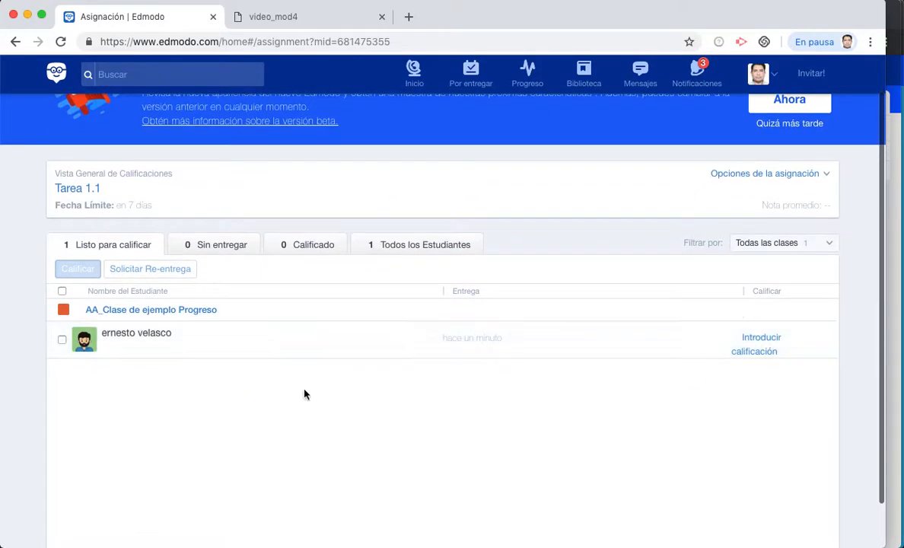
pyautogui.click(136, 336)
pyautogui.scroll(-1, 480, 445)
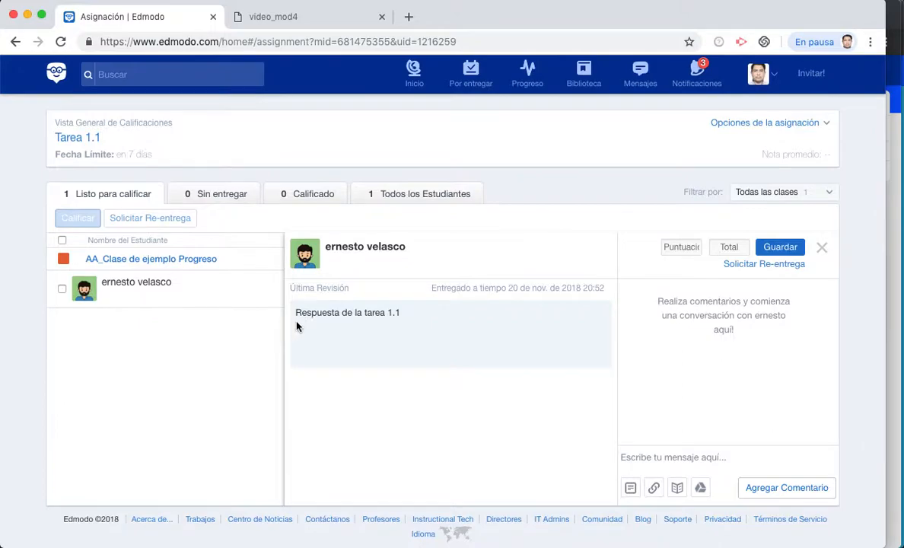
# - Grade the submission 4 out of 4 and save it
pyautogui.click(680, 247)
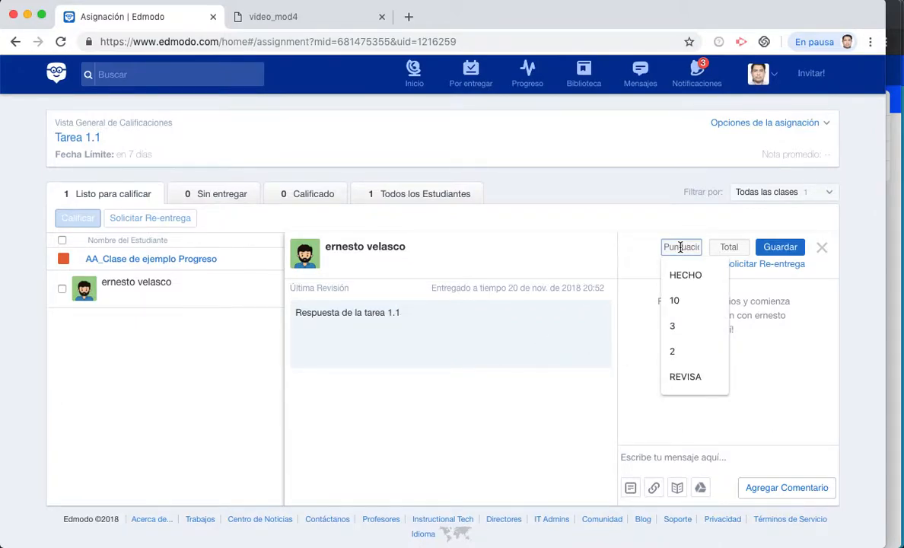
pyautogui.write('4')
pyautogui.click(731, 247)
pyautogui.write('4')
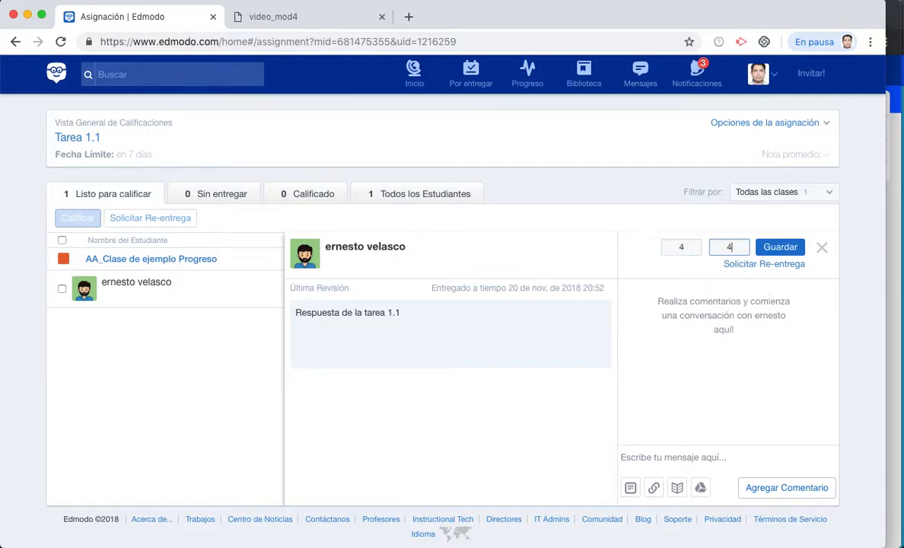
pyautogui.click(779, 247)
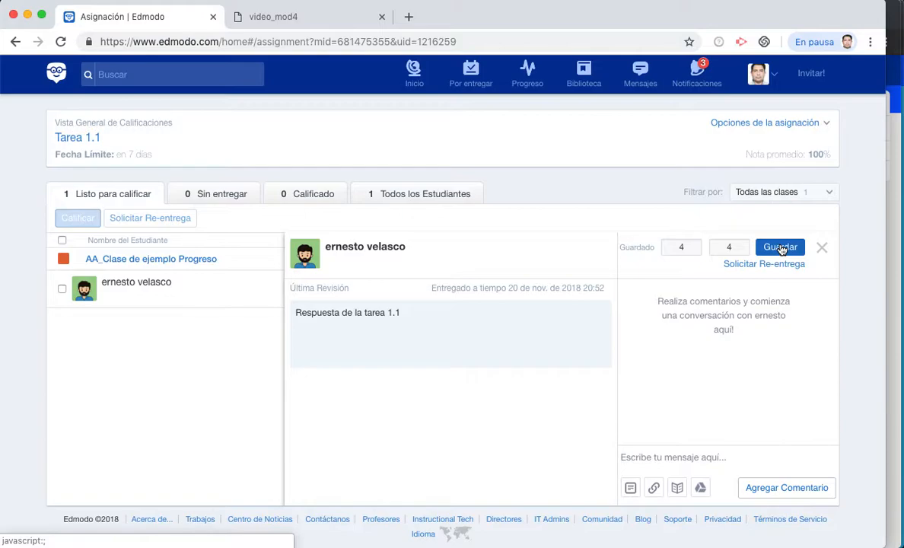
pyautogui.click(781, 247)
pyautogui.click(414, 72)
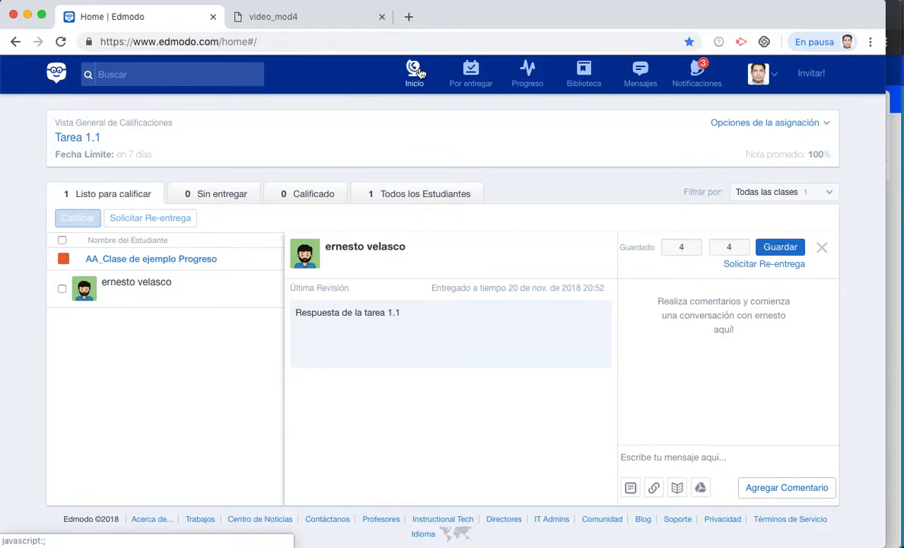
pyautogui.scroll(-1, 376, 366)
pyautogui.scroll(-5, 377, 366)
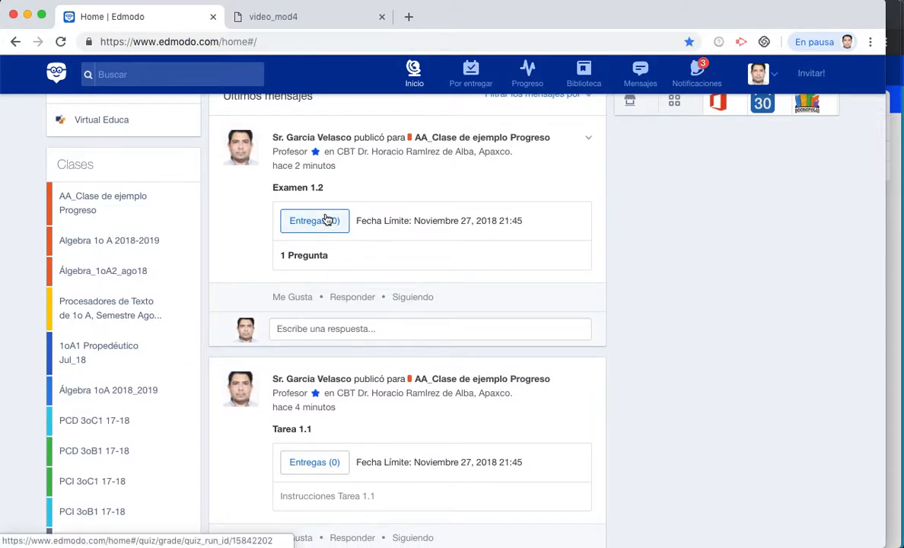
pyautogui.click(328, 221)
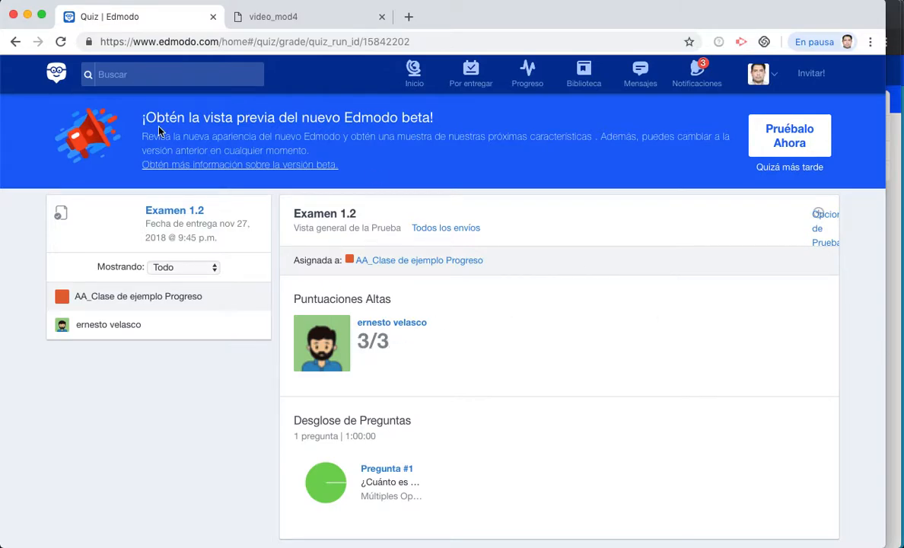
pyautogui.click(413, 74)
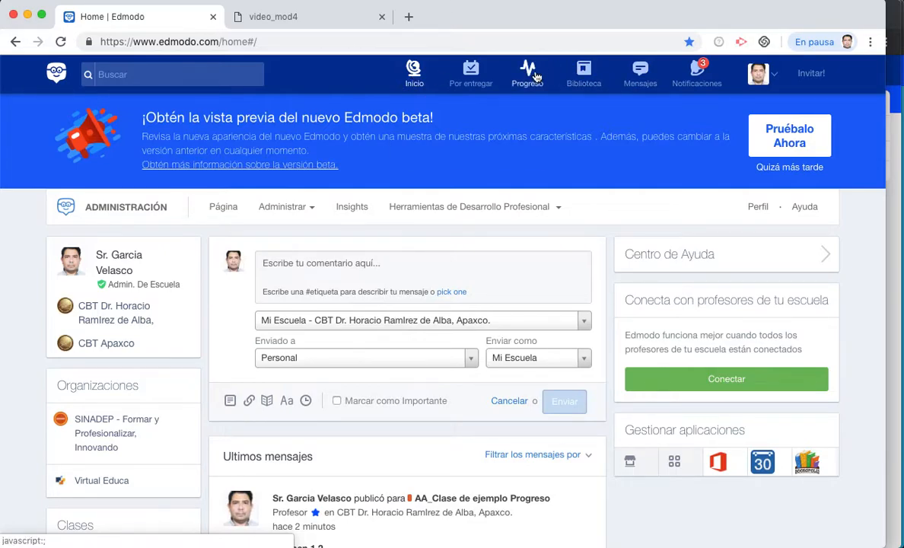
# - Add Período de Evaluación 2 to the AA_Clase de ejemplo Progreso gradebook, checking both periods
pyautogui.click(532, 75)
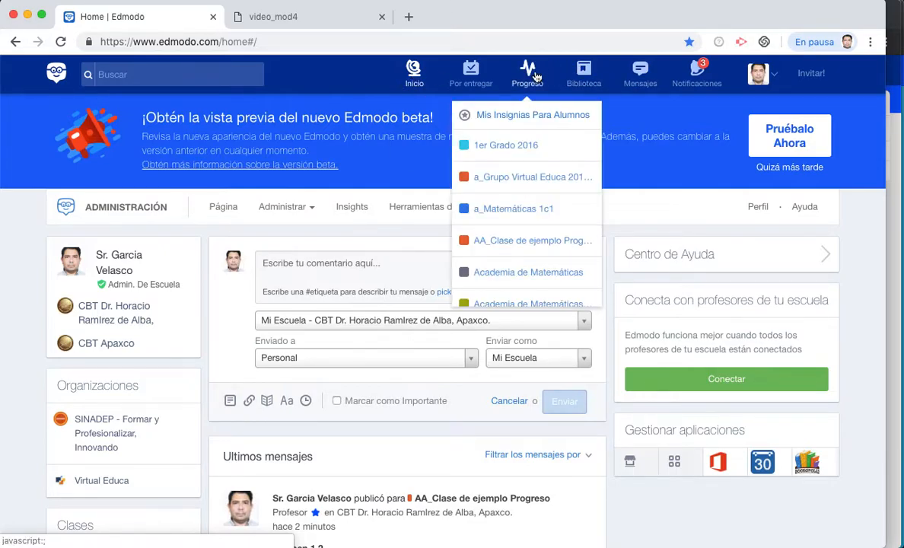
pyautogui.click(506, 239)
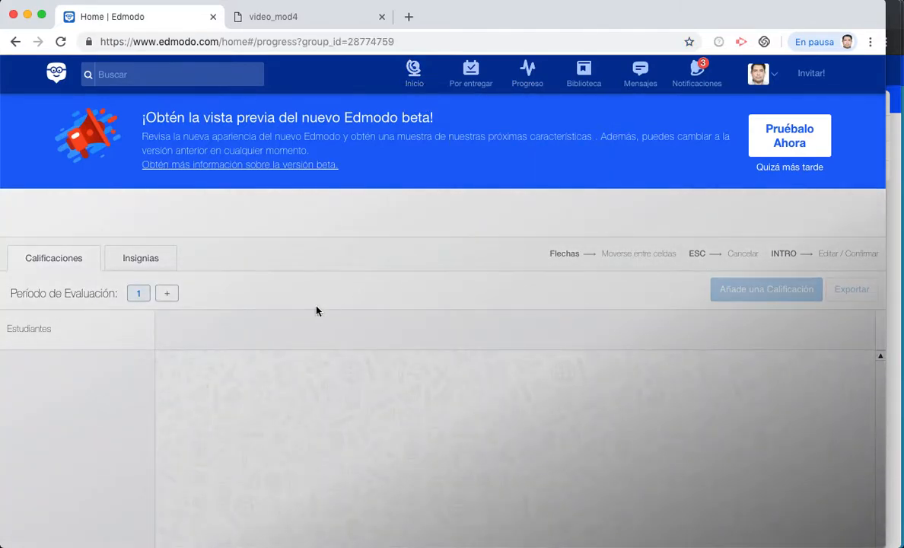
pyautogui.scroll(-2, 315, 310)
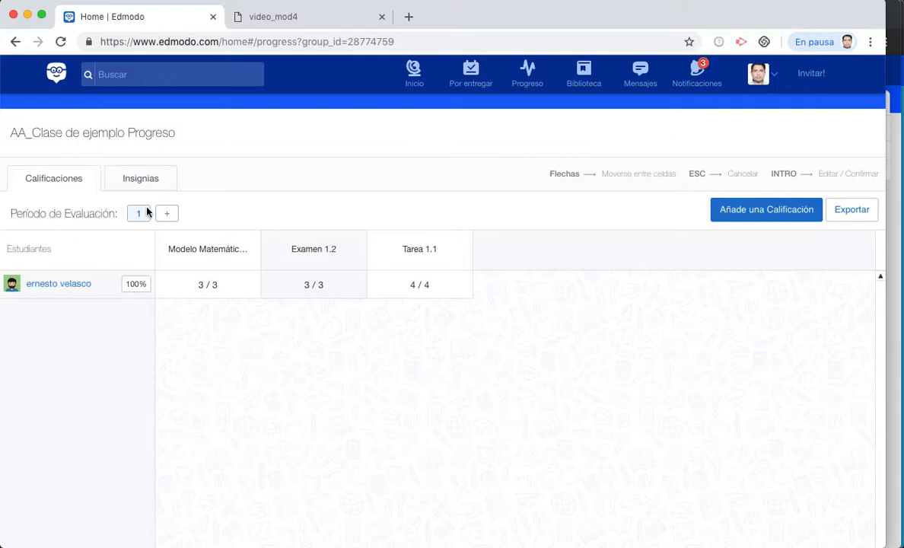
pyautogui.click(168, 215)
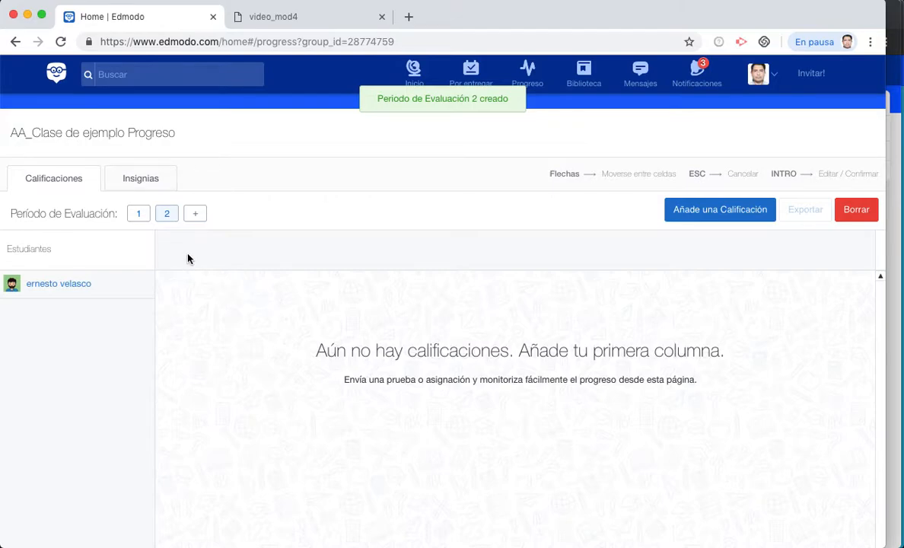
pyautogui.click(139, 215)
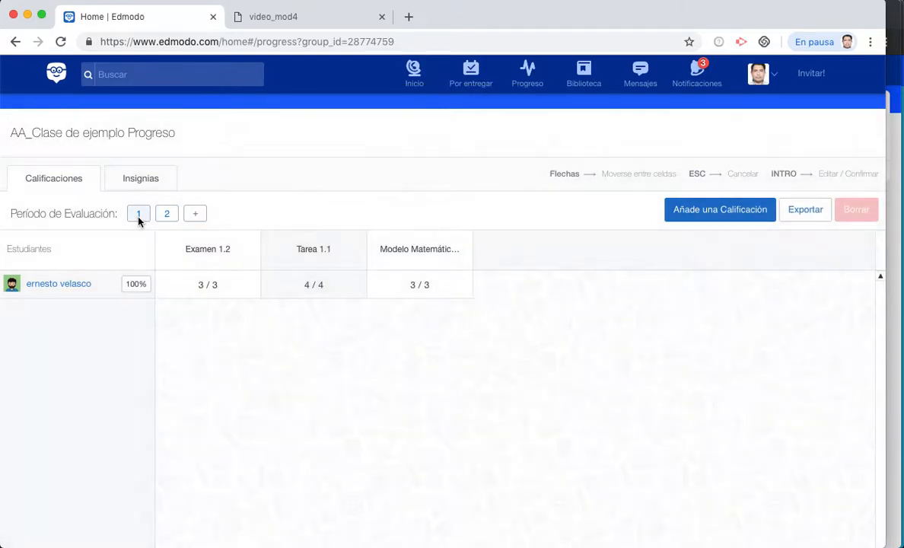
pyautogui.click(166, 216)
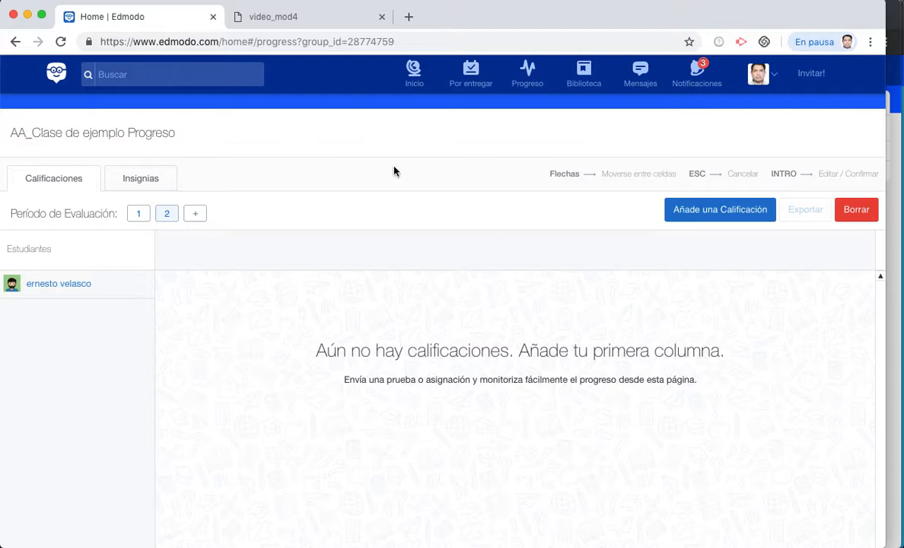
pyautogui.click(413, 73)
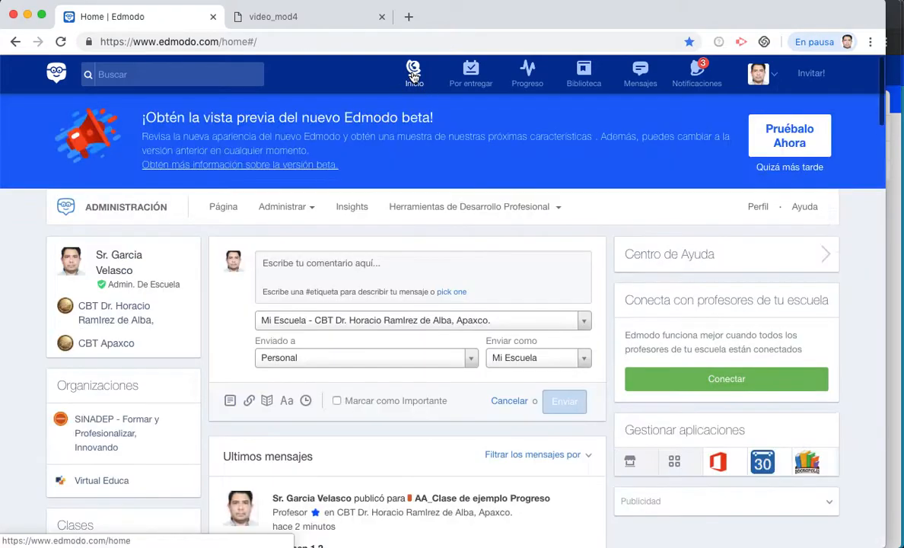
pyautogui.scroll(-4, 228, 394)
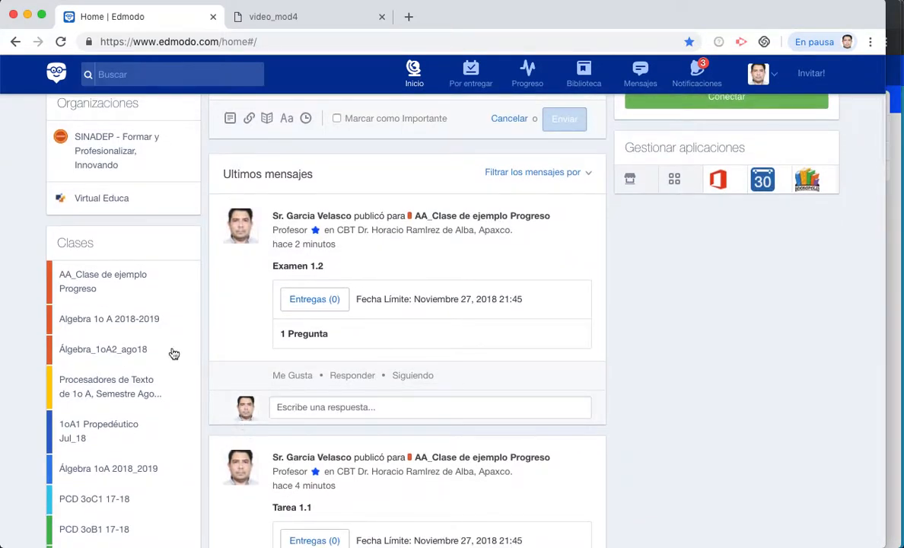
# - Begin an assignment post in AA_Clase de ejemplo Progreso titled 'Experimento de Física 2.1'
pyautogui.click(115, 289)
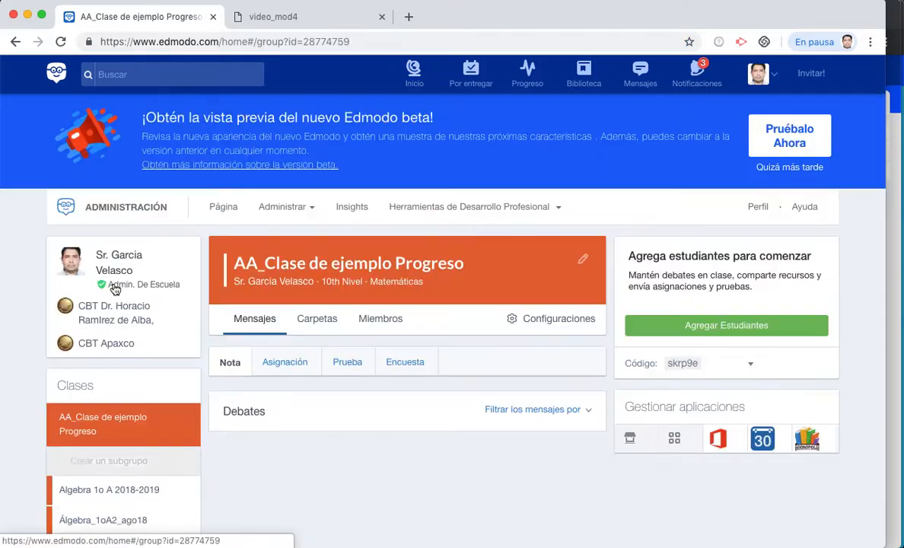
pyautogui.scroll(-5, 396, 390)
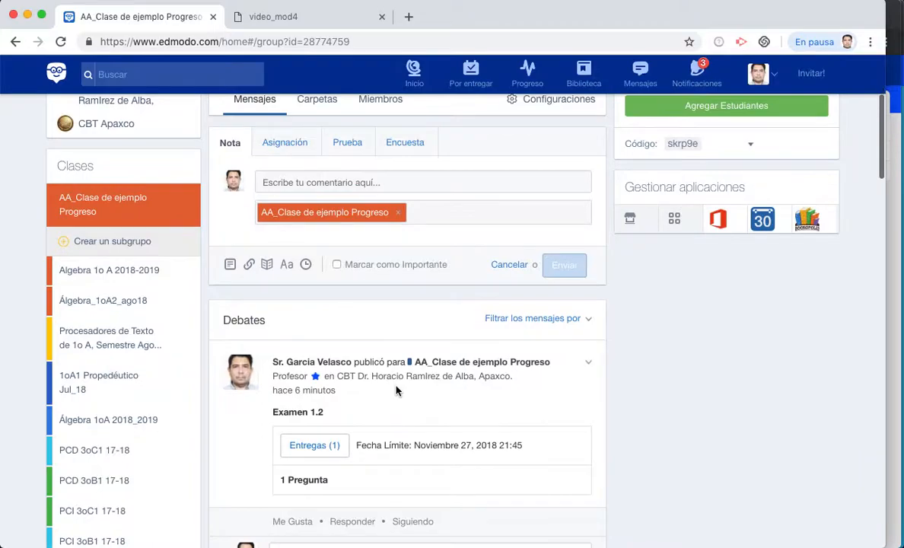
pyautogui.scroll(-3, 396, 390)
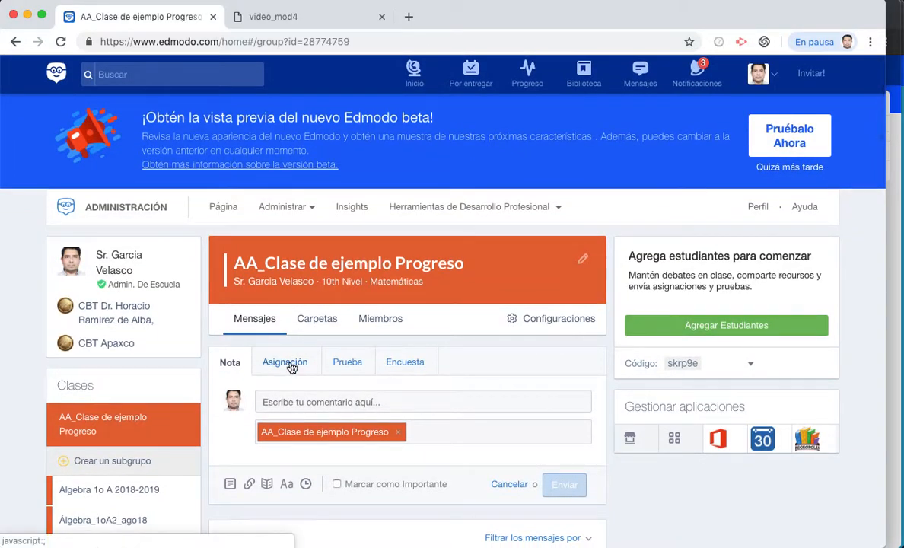
pyautogui.click(287, 363)
pyautogui.scroll(-1, 289, 364)
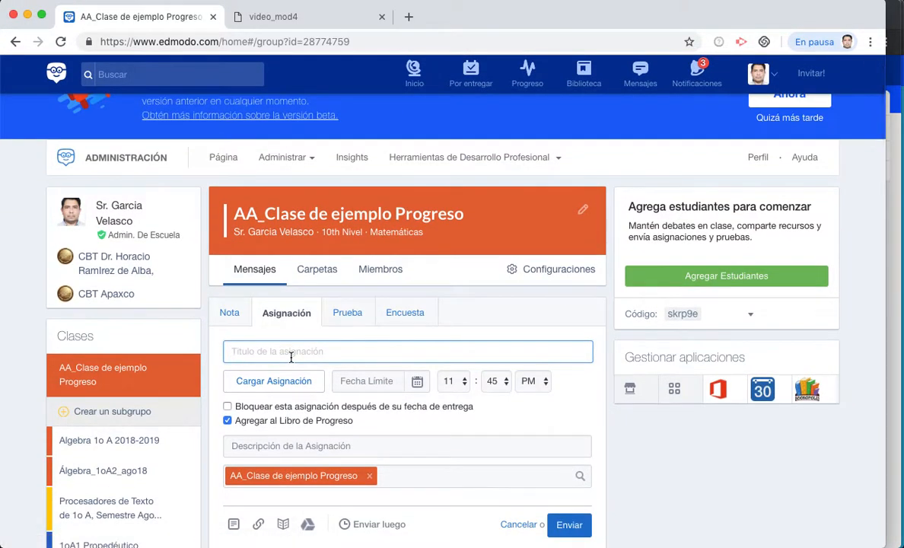
pyautogui.scroll(-1, 290, 357)
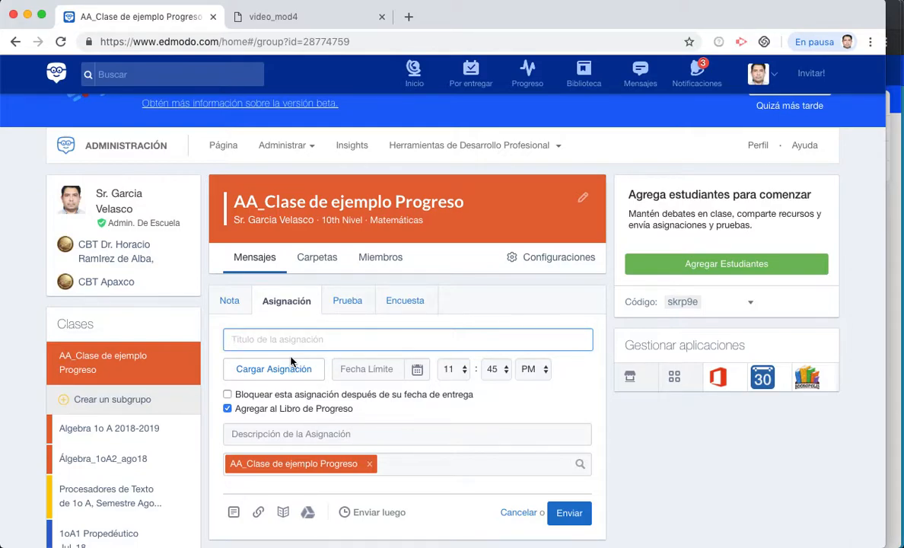
pyautogui.write('Experimento de Física 2.1')
# - Set the assignment's due date to November 27, 2018 at 9:45 PM
pyautogui.click(417, 371)
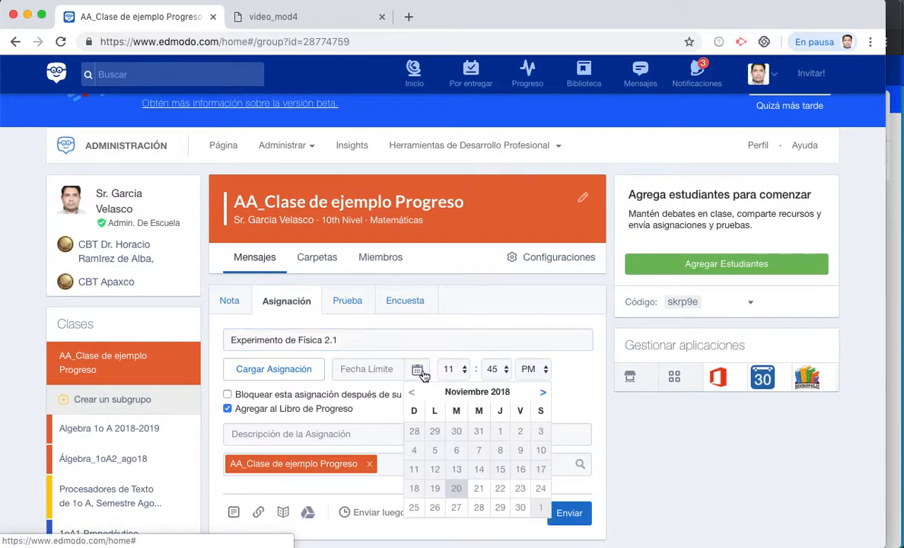
pyautogui.click(456, 506)
pyautogui.click(461, 369)
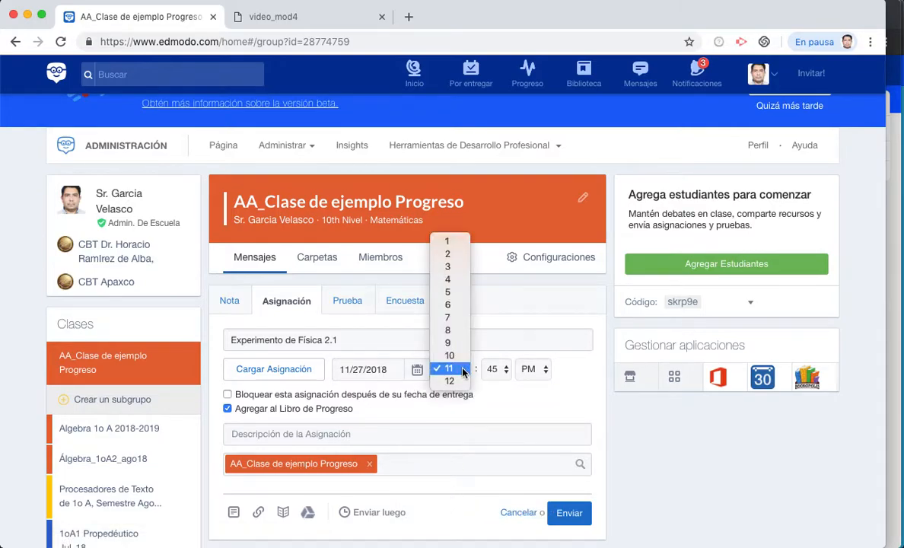
pyautogui.click(454, 344)
pyautogui.scroll(-5, 454, 348)
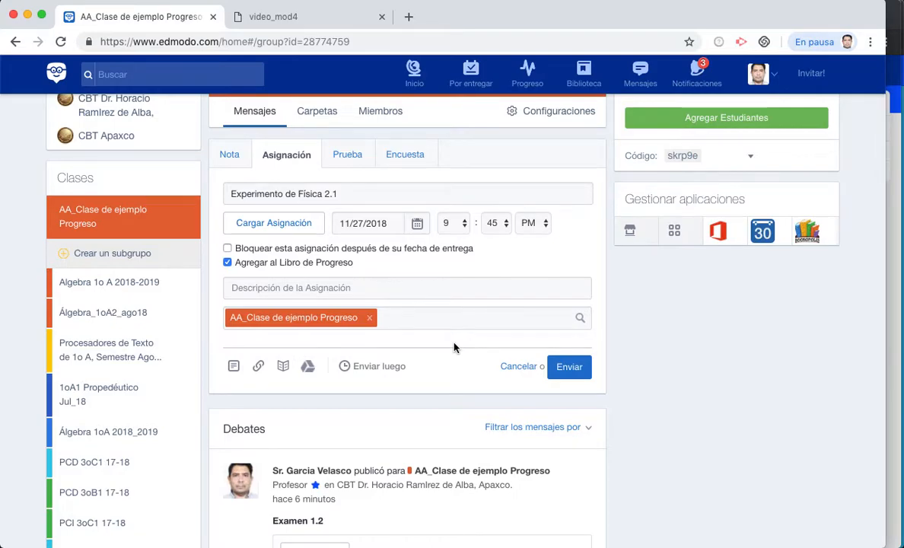
pyautogui.scroll(-1, 452, 347)
# - Add the description 'Enviar una fotografía del experimento en esta etapa final.' and post it
pyautogui.click(390, 254)
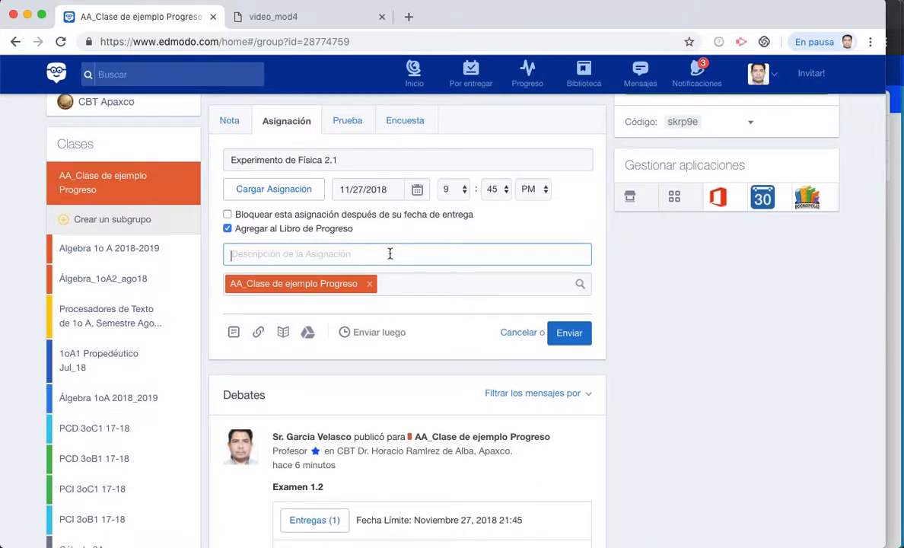
pyautogui.write('Enviar ')
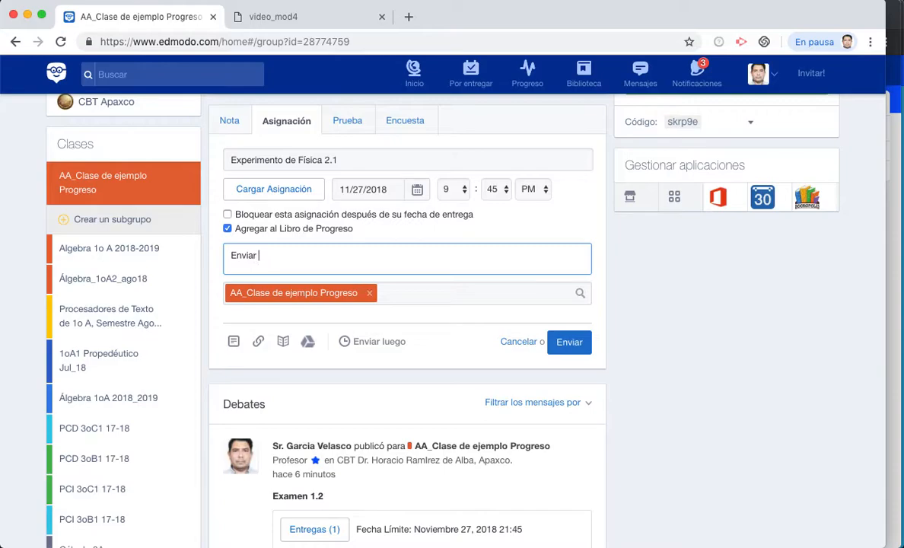
pyautogui.write('una footografiía del')
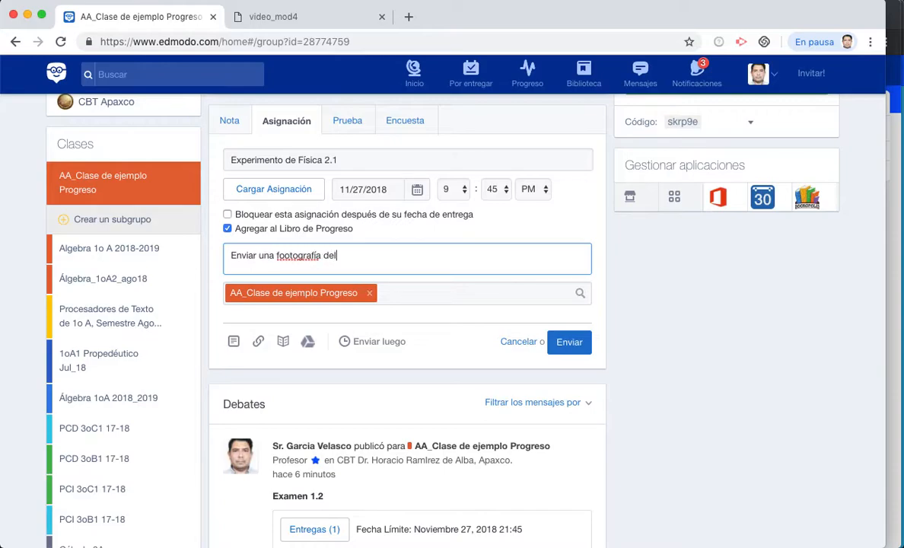
pyautogui.click(285, 257)
pyautogui.press('BackSpace')
pyautogui.click(350, 258)
pyautogui.write('experimen')
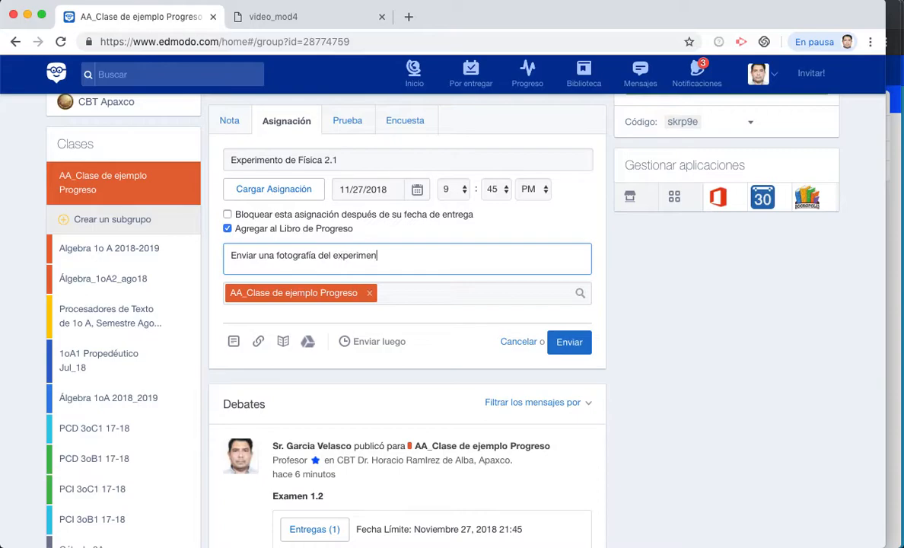
pyautogui.write('to en esta etapa final')
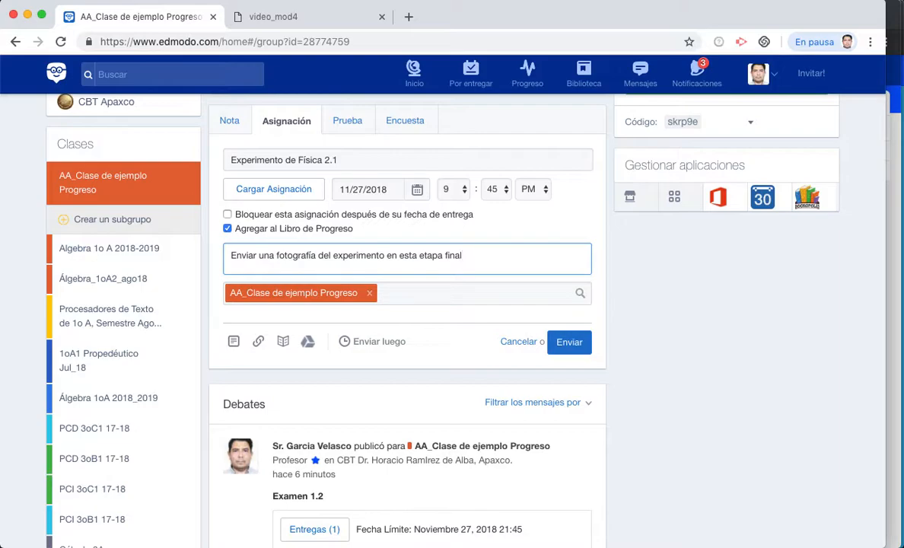
pyautogui.write('.')
pyautogui.click(578, 348)
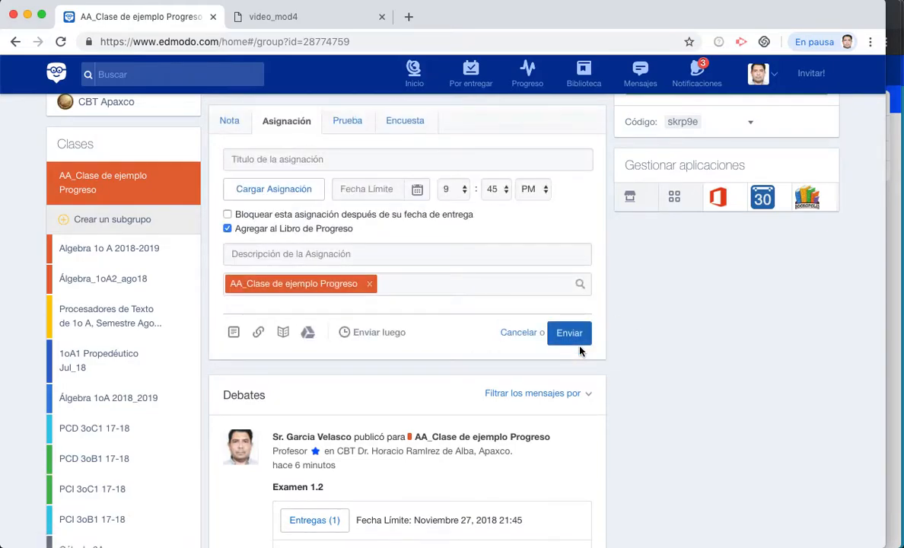
# - Load a copy of Examen 1.2 from the quiz collection and retitle it 'Examen 2.2'
pyautogui.click(348, 122)
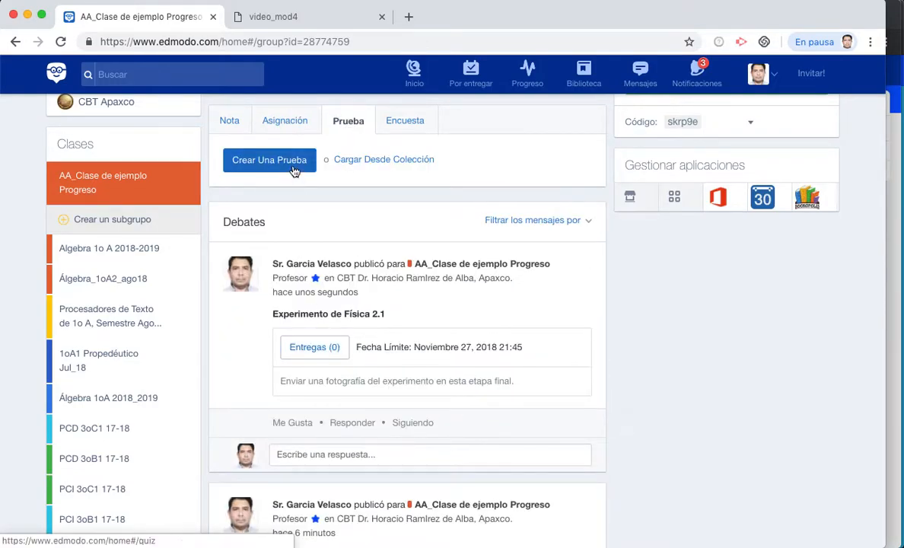
pyautogui.click(350, 161)
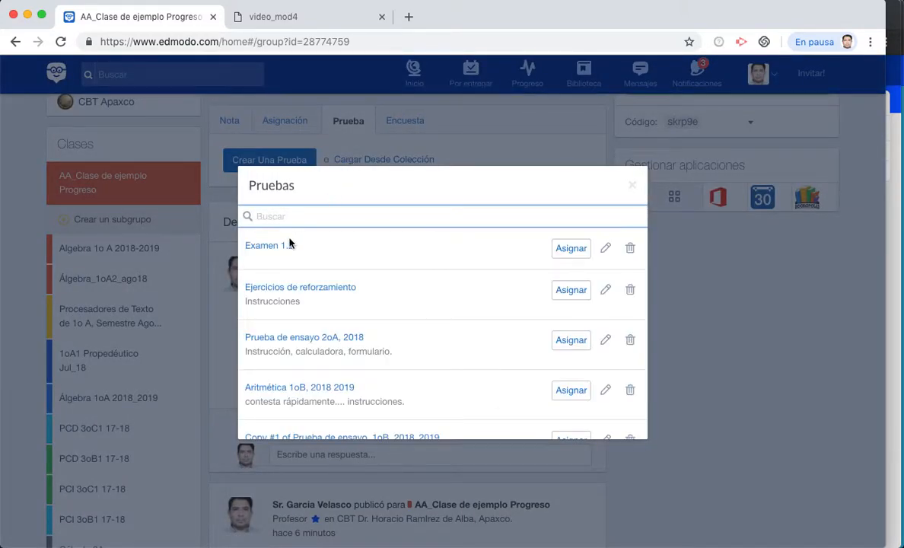
pyautogui.click(606, 248)
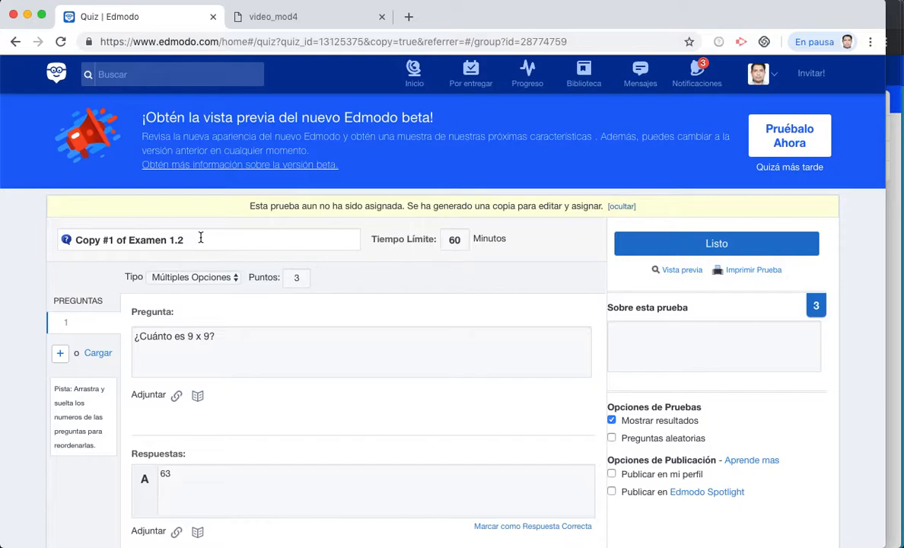
pyautogui.click(200, 238)
pyautogui.press('Left')
pyautogui.press('Left')
pyautogui.press('BackSpace')
pyautogui.write('2')
pyautogui.press('Left')
pyautogui.press('Left')
pyautogui.press('Left')
pyautogui.press('Left')
pyautogui.press('Left')
pyautogui.press('Left')
pyautogui.press('Left')
pyautogui.press('Left')
pyautogui.press('BackSpace')
pyautogui.press('BackSpace')
pyautogui.press('BackSpace')
pyautogui.press('BackSpace')
pyautogui.press('BackSpace')
pyautogui.press('BackSpace')
pyautogui.press('BackSpace')
pyautogui.press('BackSpace')
pyautogui.press('BackSpace')
pyautogui.press('BackSpace')
pyautogui.press('BackSpace')
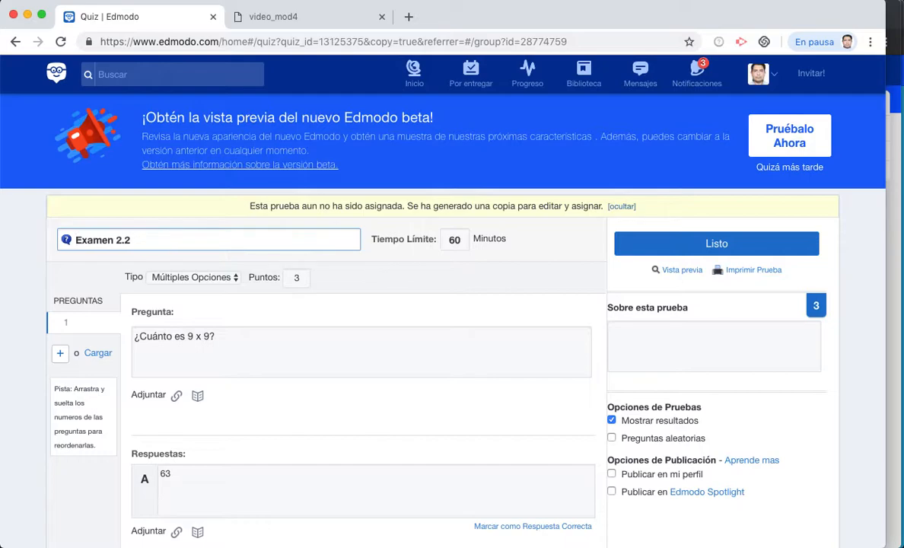
# - Change the question's points from 3 to 4 and finish the quiz
pyautogui.click(303, 276)
pyautogui.press('BackSpace')
pyautogui.write('4')
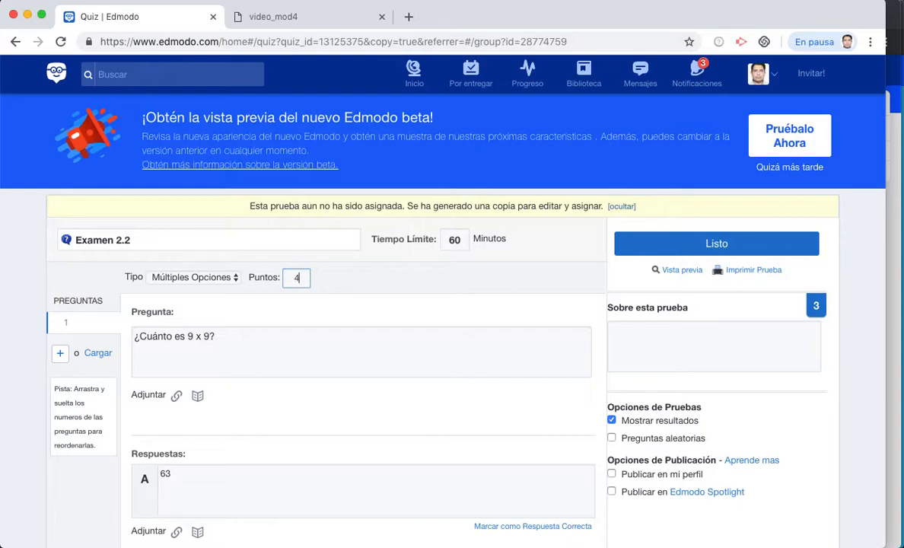
pyautogui.click(749, 244)
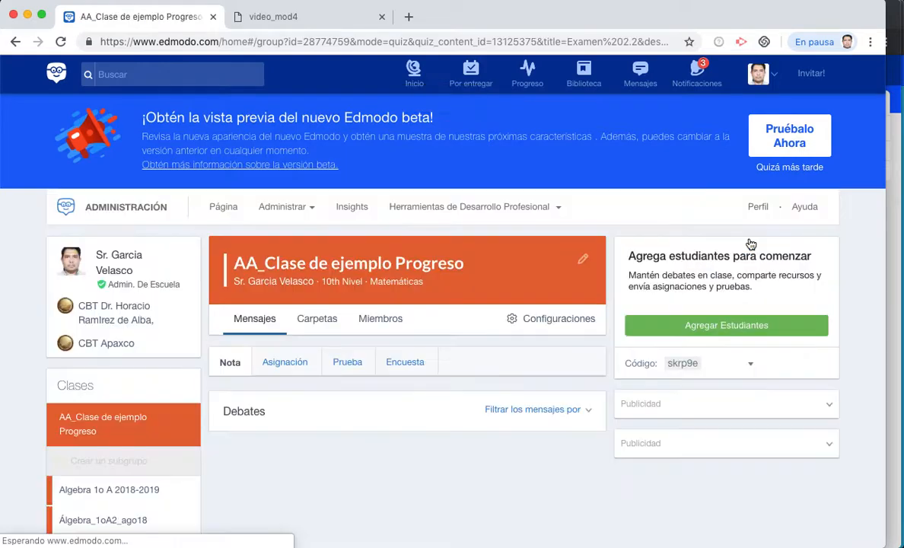
pyautogui.scroll(-5, 438, 350)
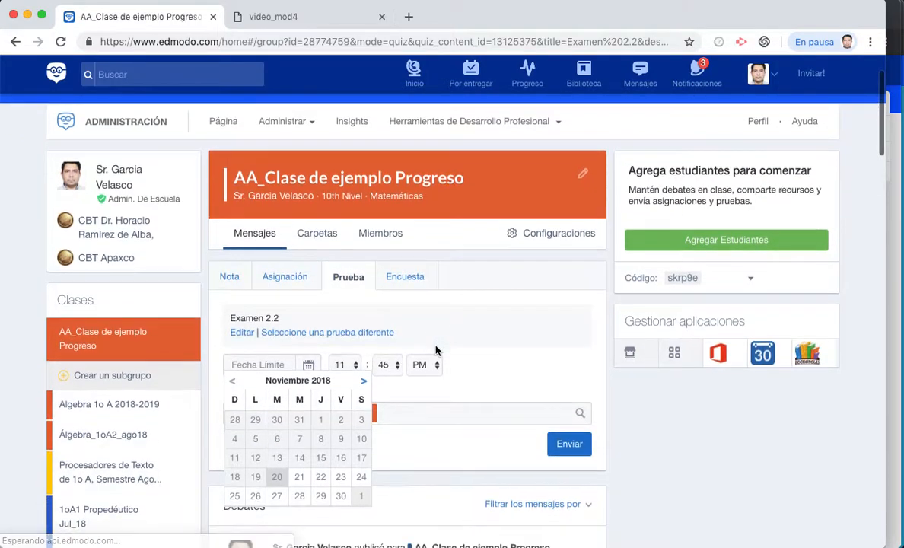
pyautogui.click(277, 368)
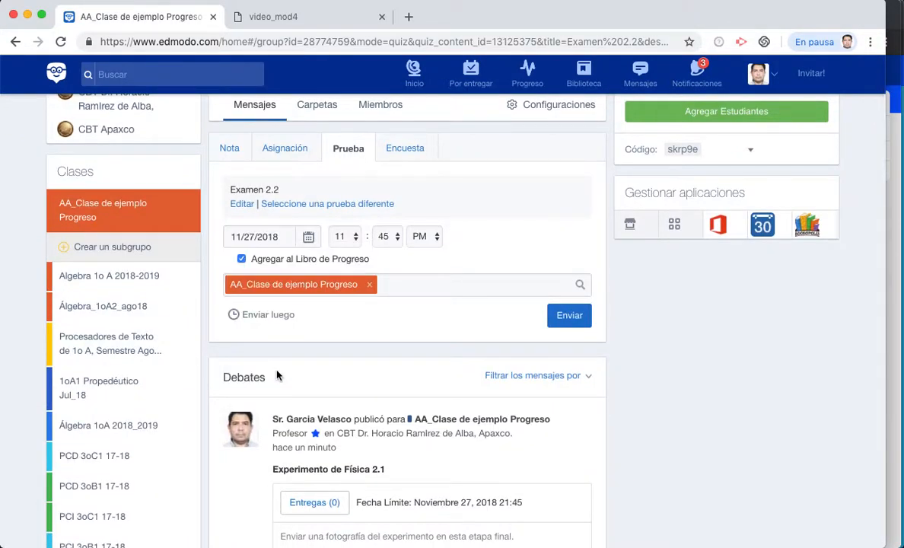
pyautogui.click(348, 237)
pyautogui.click(340, 210)
pyautogui.click(575, 322)
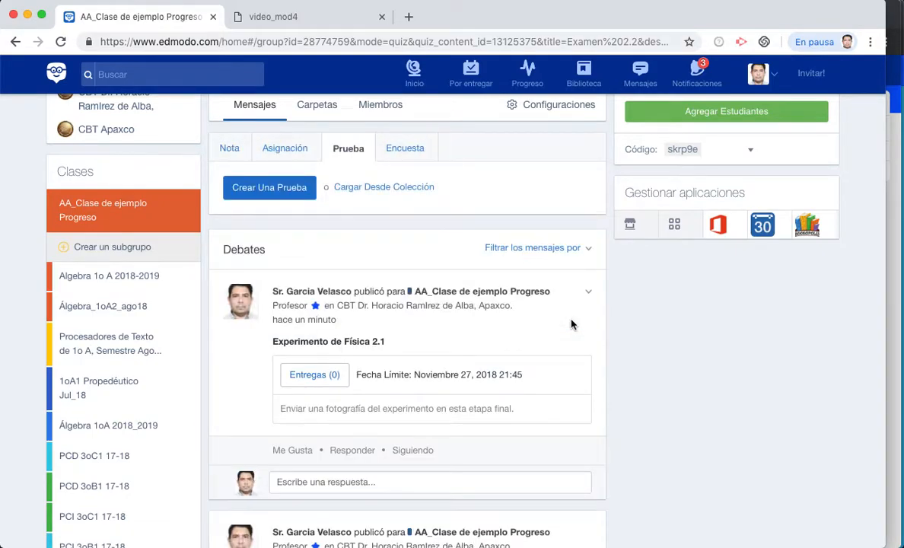
pyautogui.scroll(-1, 572, 325)
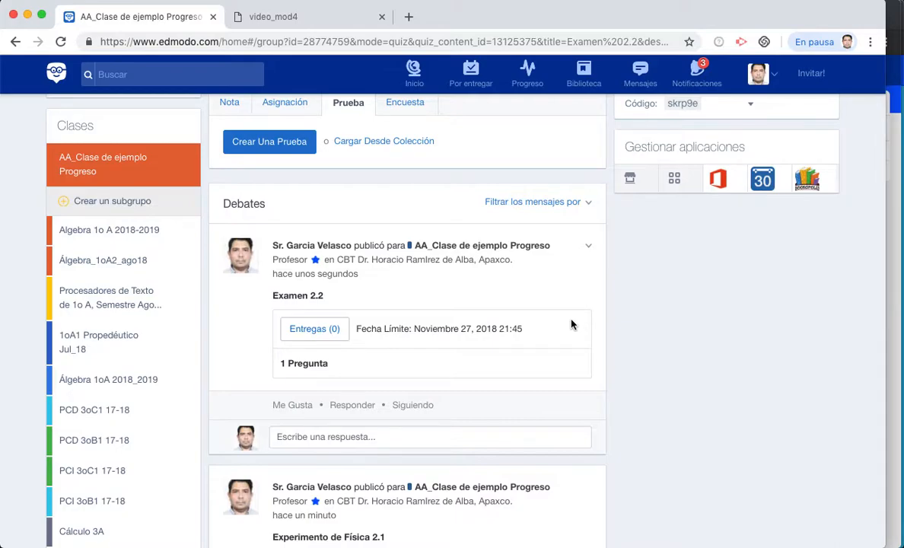
pyautogui.scroll(4, 572, 325)
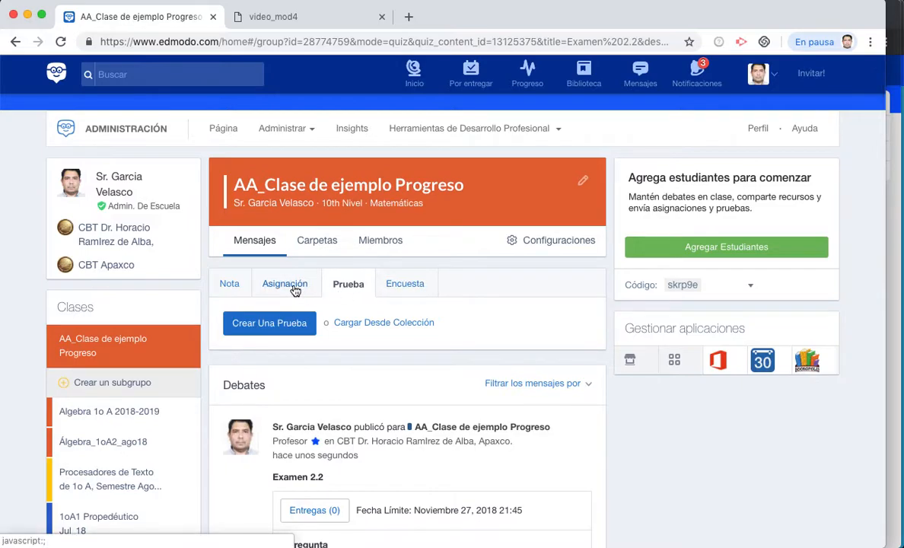
# - Create a Maqueta grade column with a total of 2 and give the student 1
pyautogui.click(527, 69)
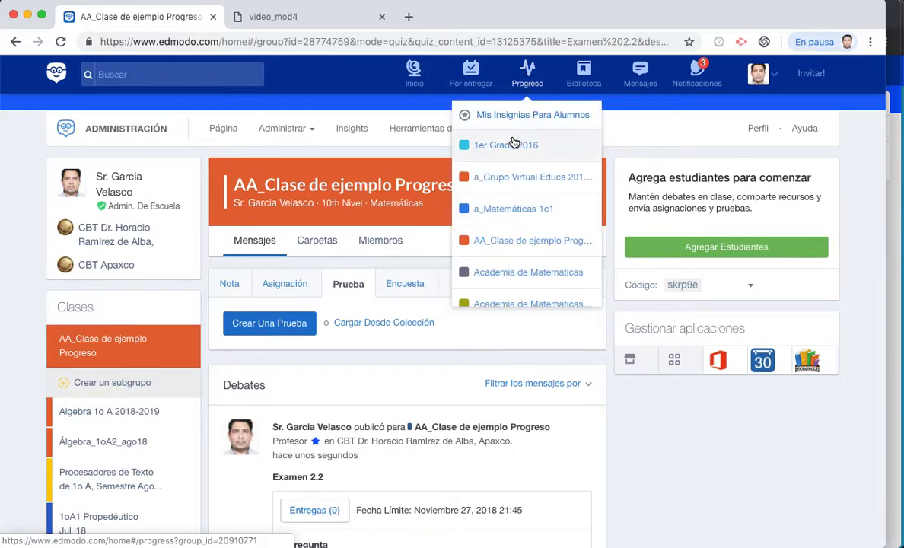
pyautogui.click(515, 241)
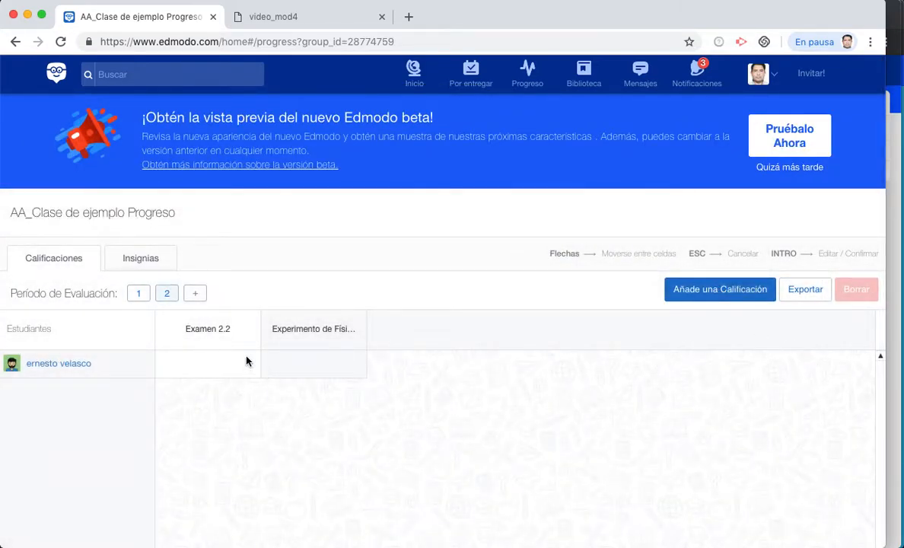
pyautogui.click(713, 285)
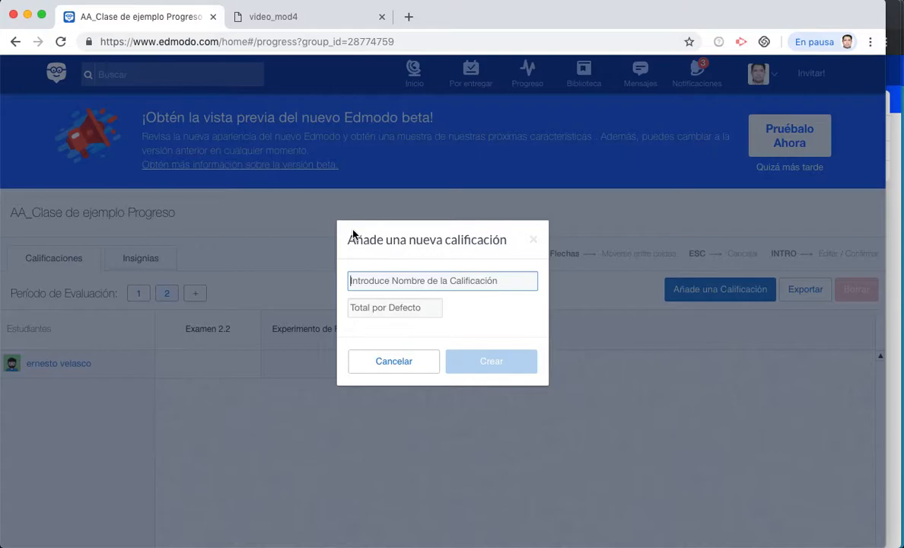
pyautogui.write('Maqueta')
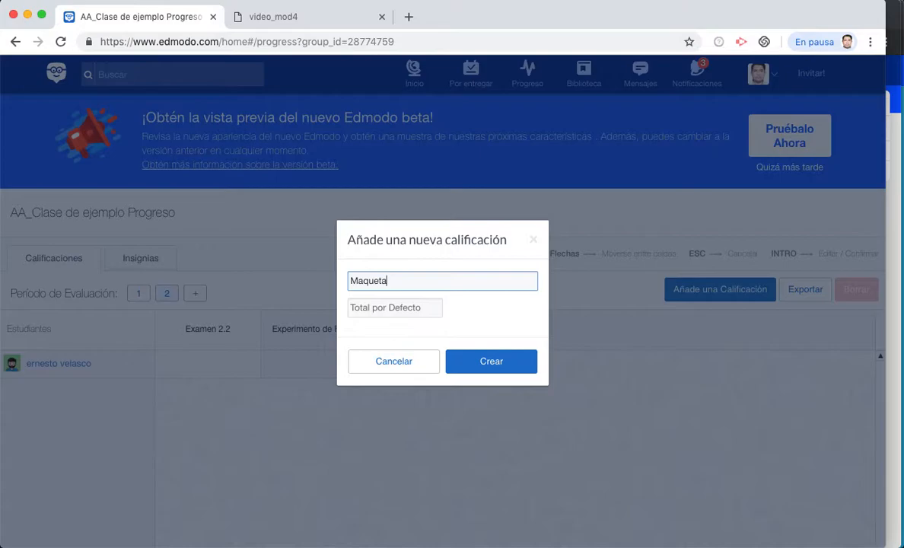
pyautogui.click(376, 312)
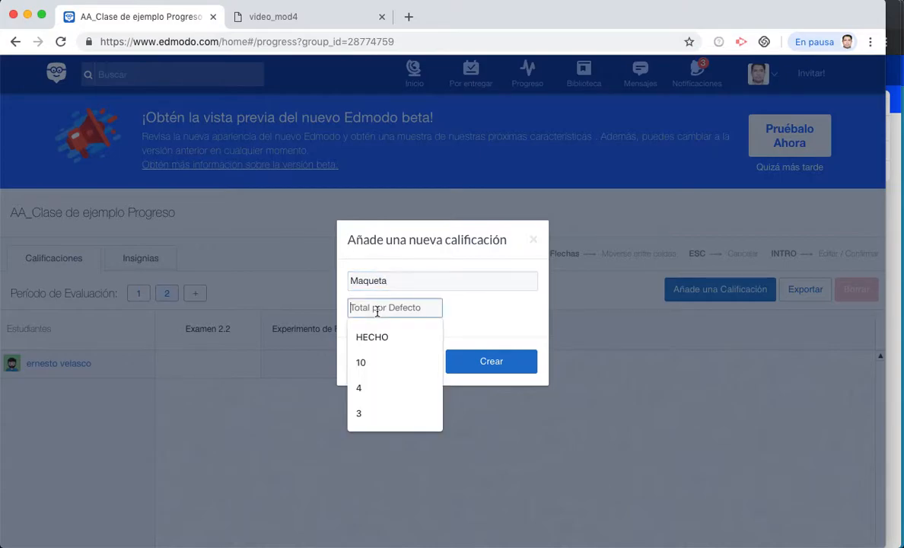
pyautogui.write('2')
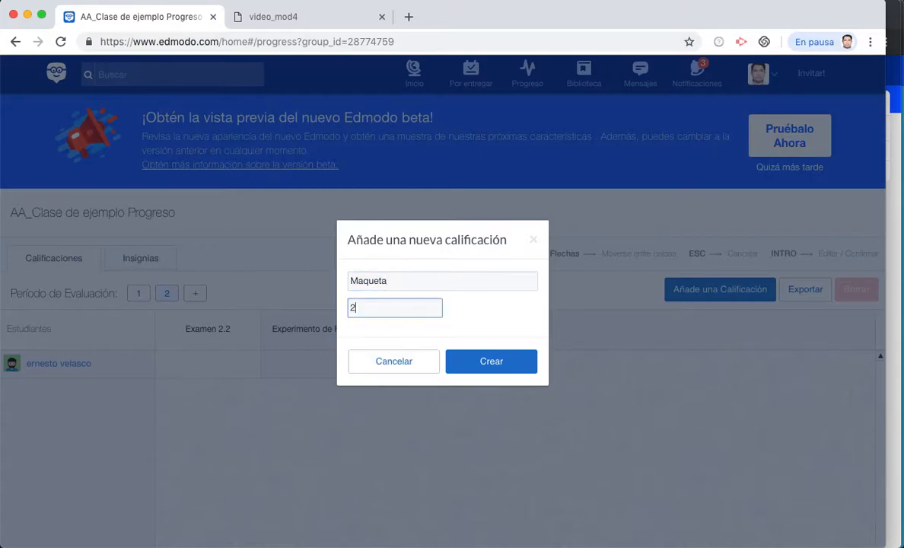
pyautogui.click(486, 363)
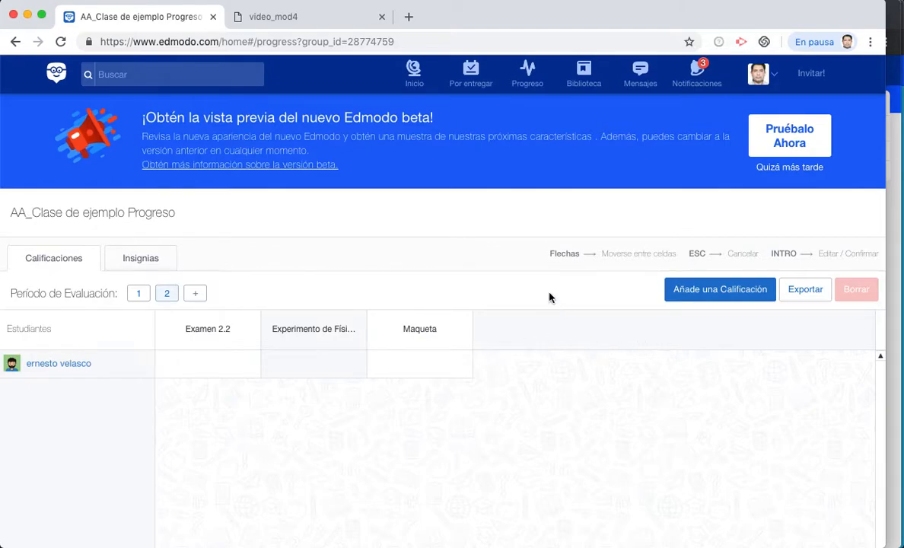
pyautogui.click(410, 366)
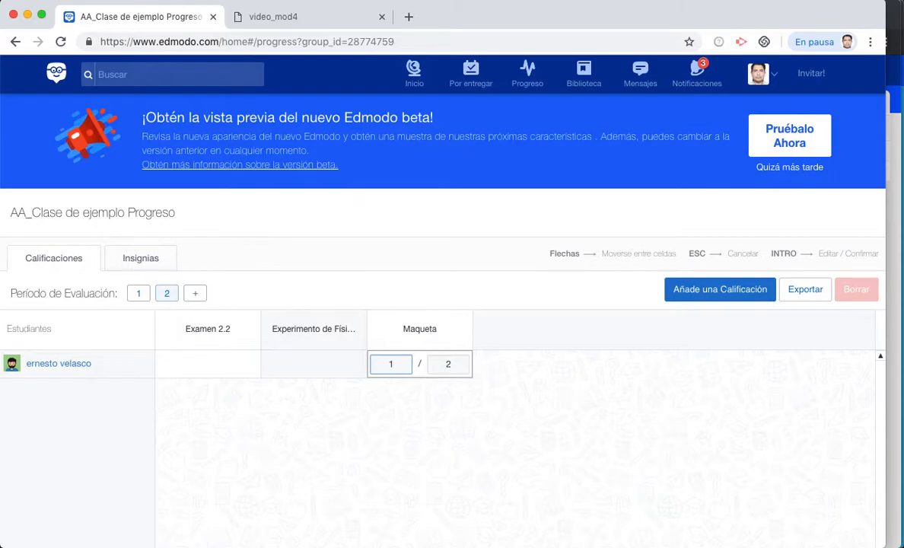
pyautogui.press('Left')
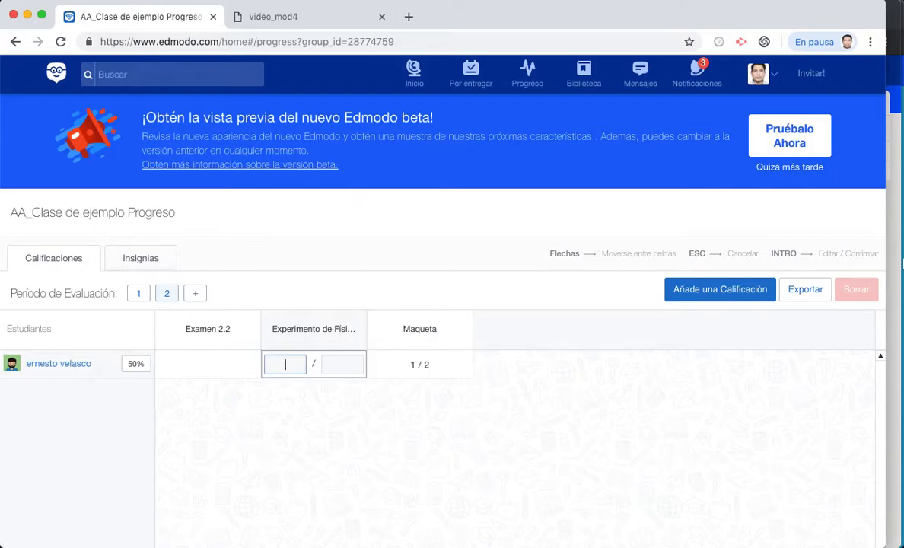
# - In the student's window, reload the home feed and open the Experimento de Física 2.1 assignment
pyautogui.click(899, 265)
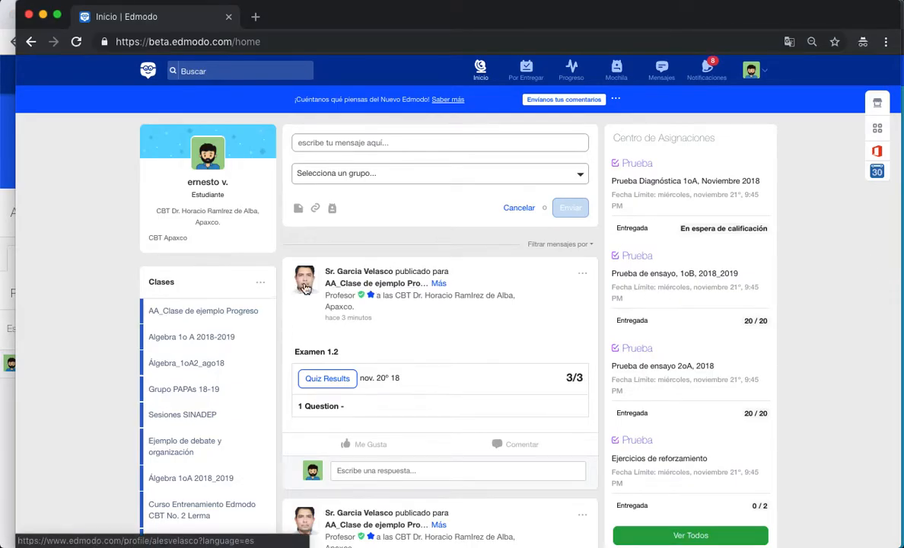
pyautogui.click(275, 43)
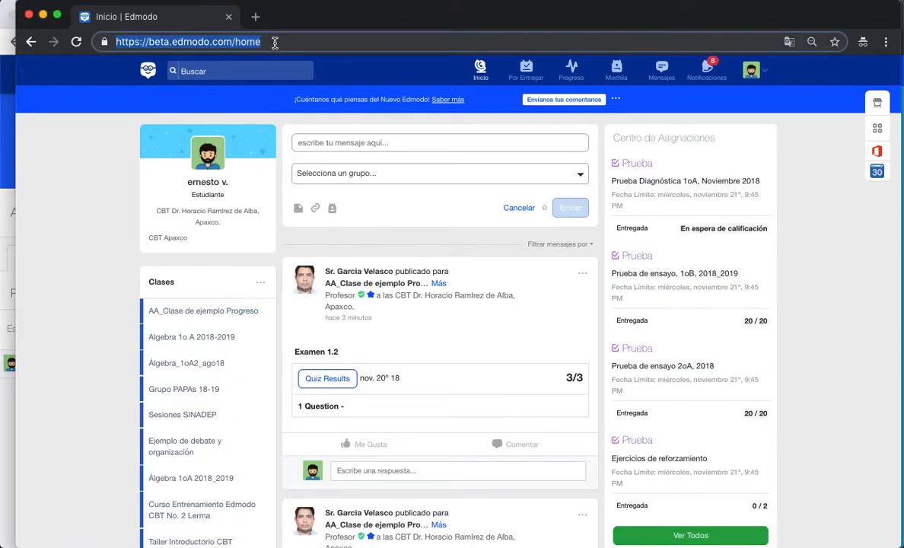
pyautogui.press('Return')
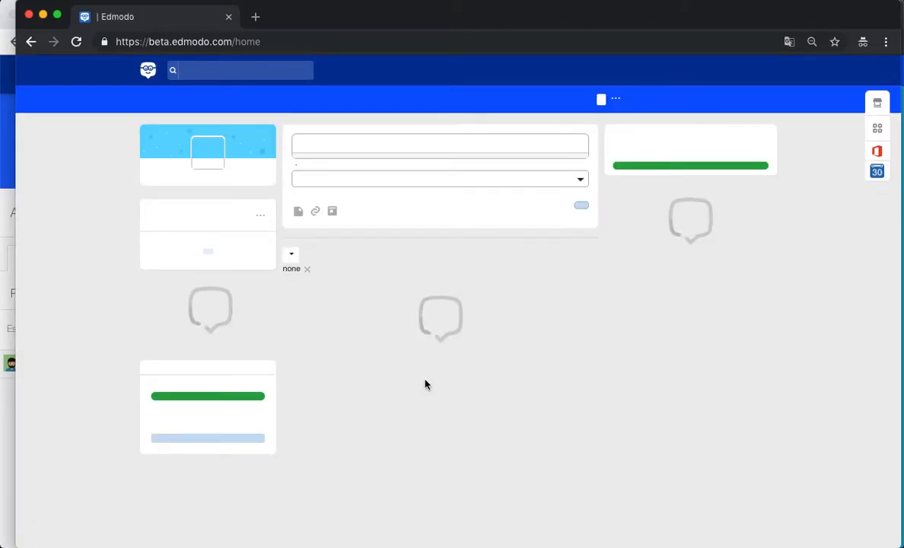
pyautogui.scroll(-1, 425, 384)
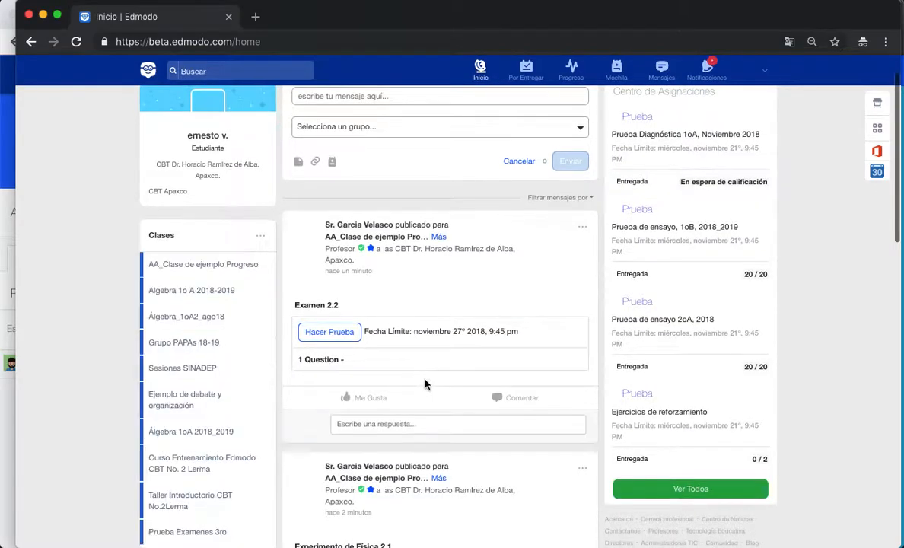
pyautogui.scroll(-5, 425, 384)
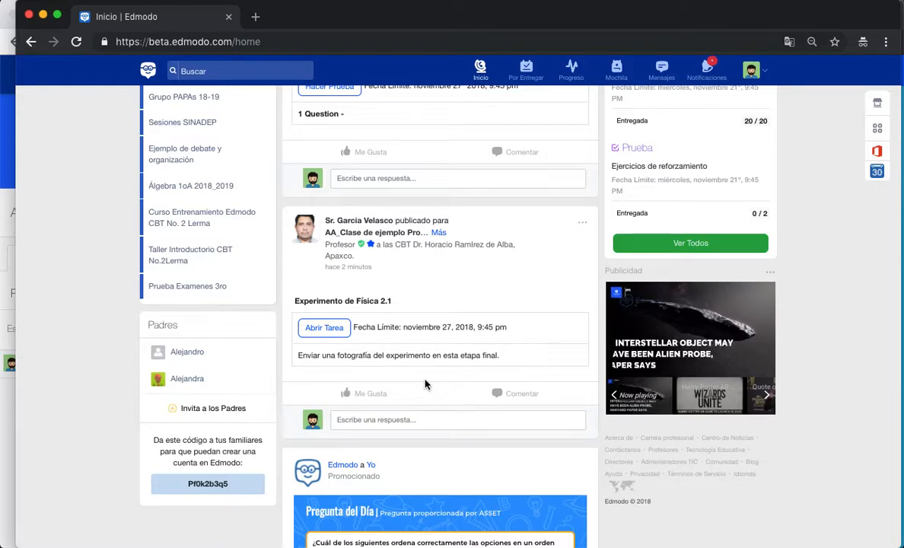
pyautogui.click(332, 332)
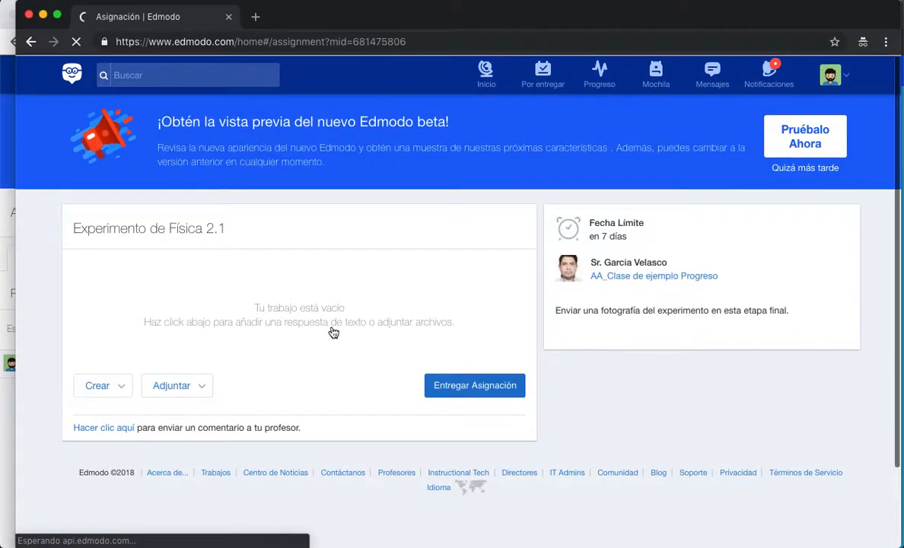
# - Attach the 12.38.09 screenshot PNG from the desktop to the assignment
pyautogui.click(199, 388)
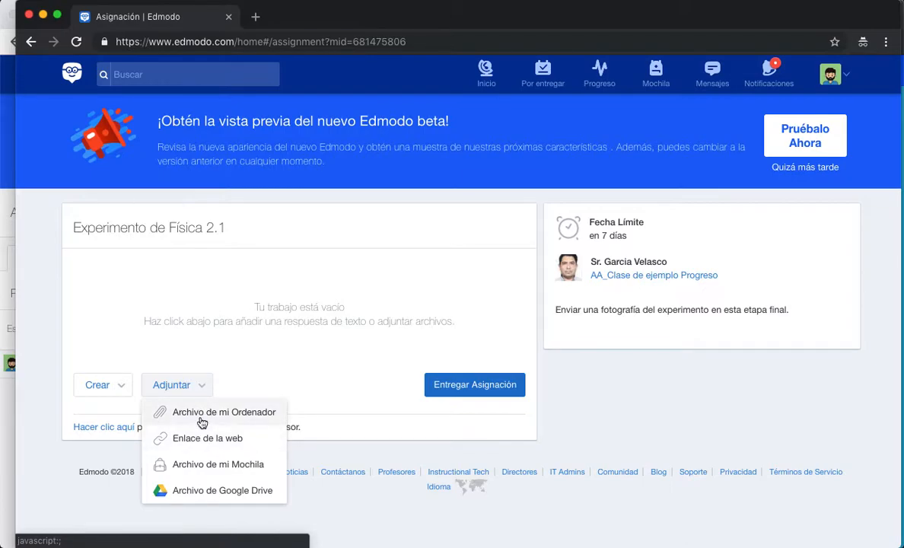
pyautogui.click(201, 421)
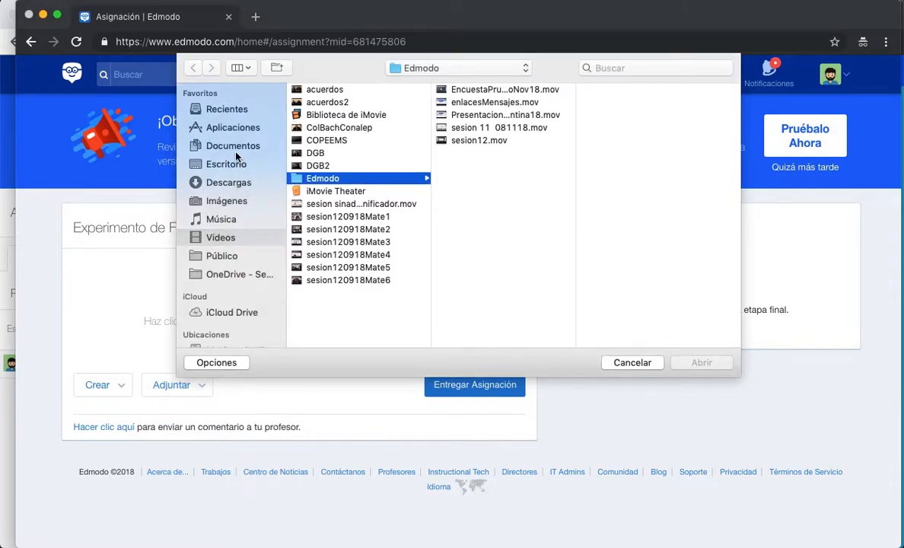
pyautogui.click(227, 168)
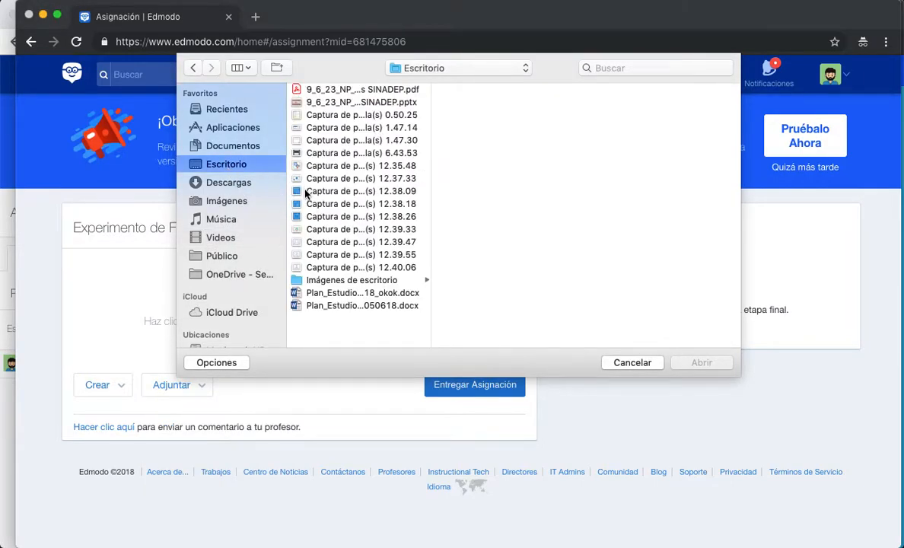
pyautogui.click(307, 191)
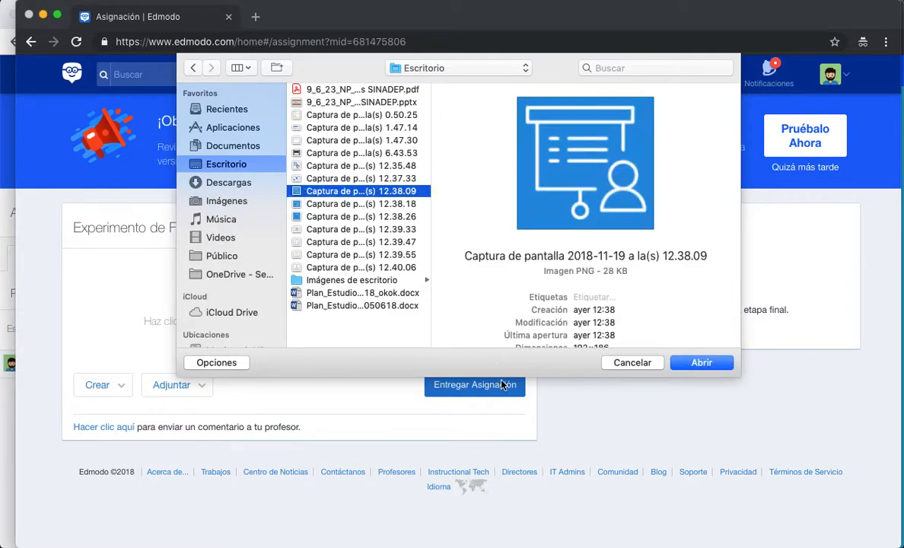
pyautogui.click(701, 362)
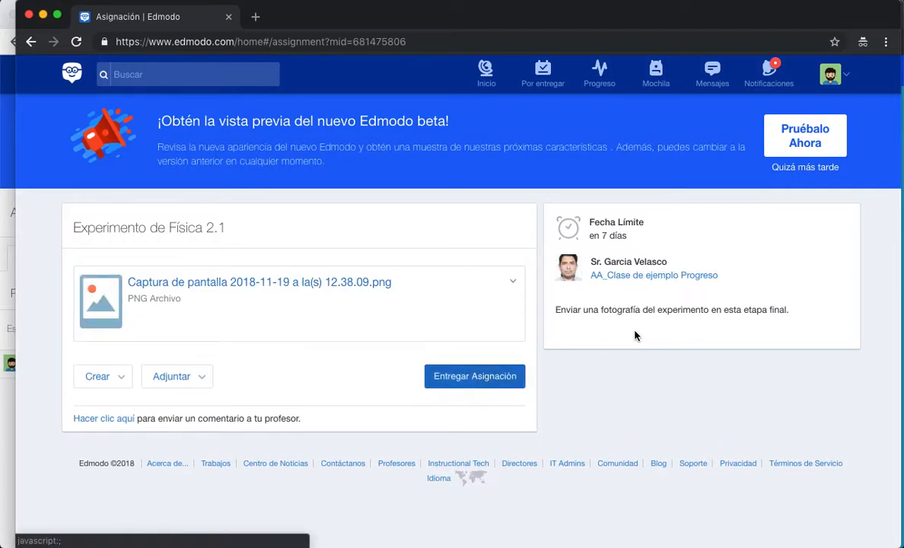
# - Turn in the assignment and return to the home feed
pyautogui.click(477, 378)
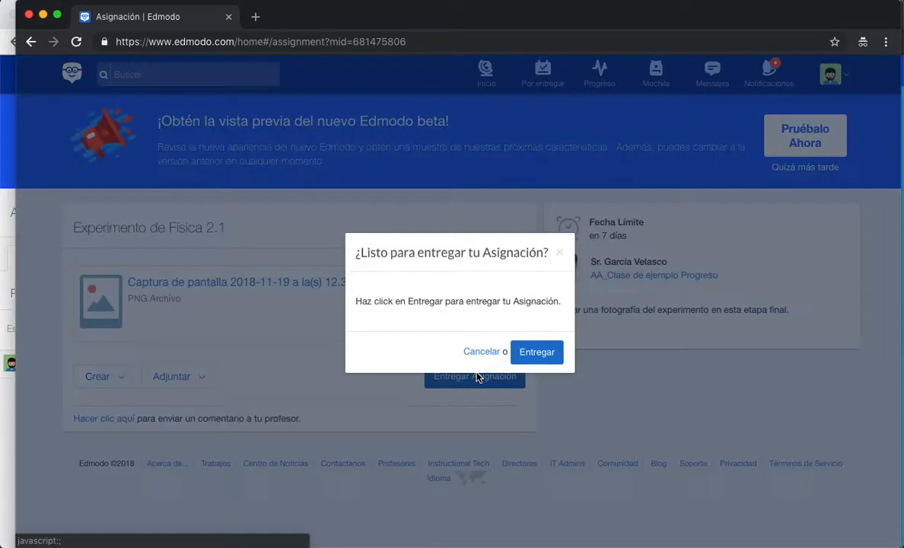
pyautogui.click(521, 357)
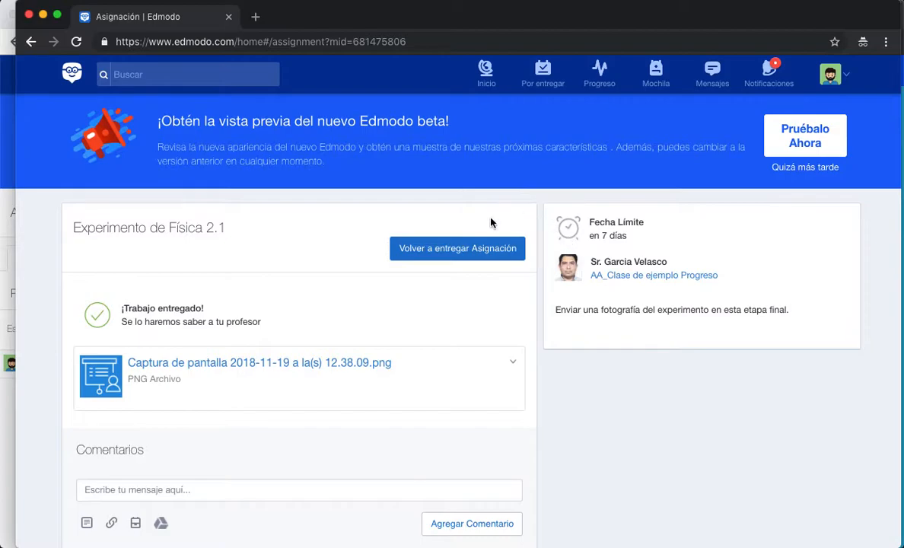
pyautogui.scroll(-3, 413, 333)
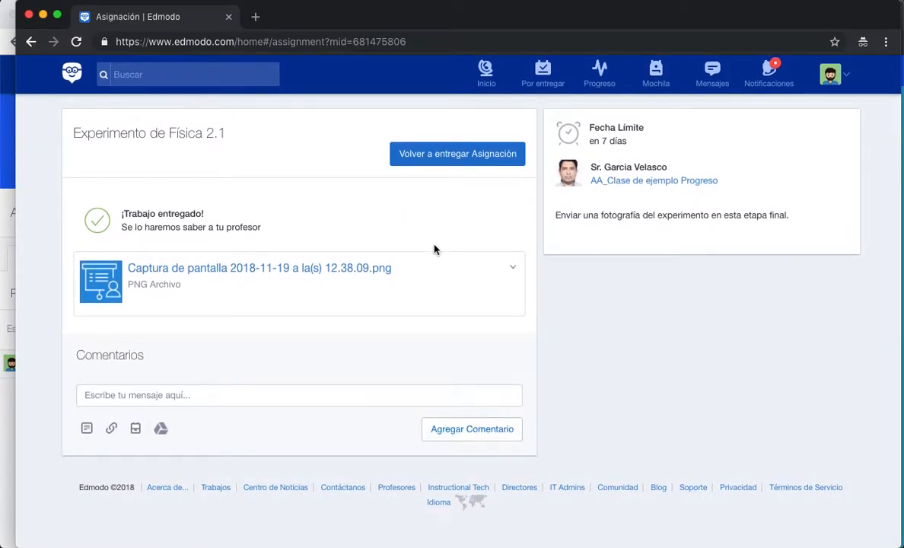
pyautogui.scroll(3, 434, 250)
pyautogui.click(482, 81)
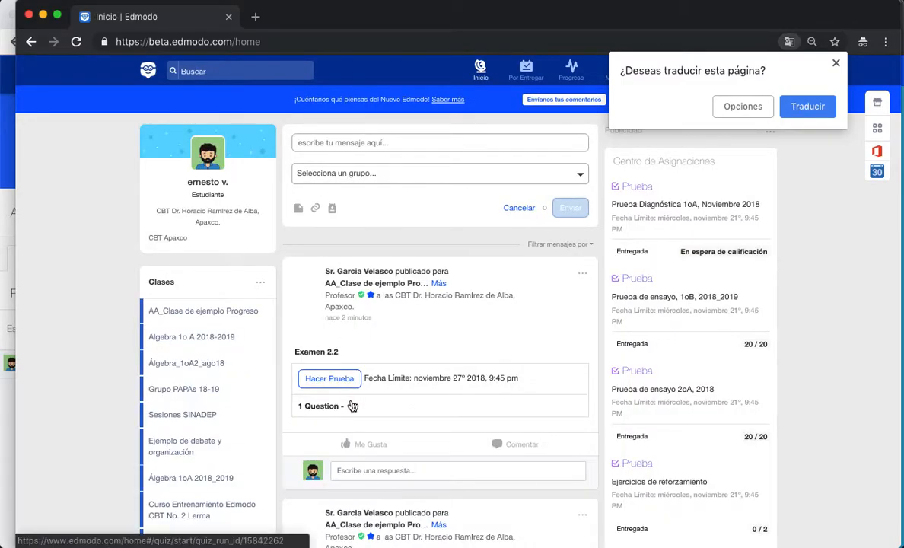
# - Start the Examen 2.2 quiz as the student and answer 81 to the 9 x 9 question
pyautogui.click(338, 382)
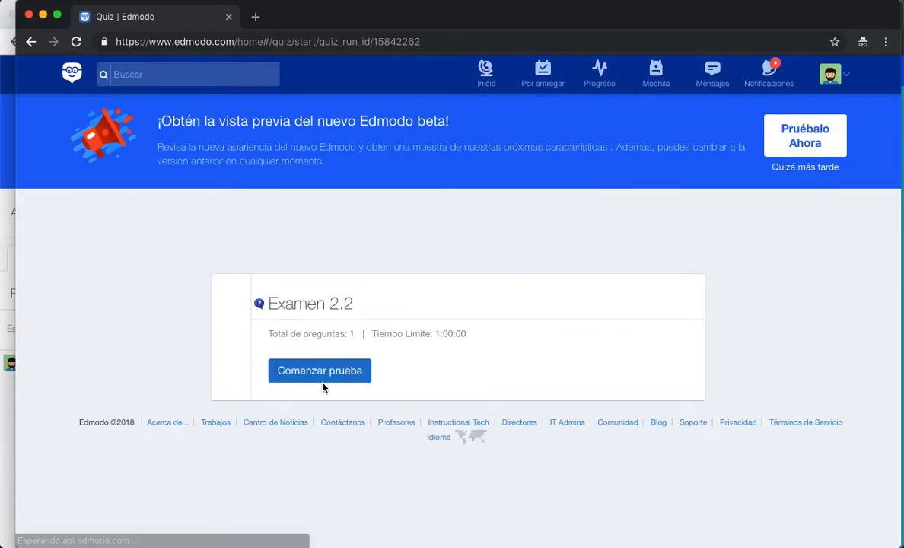
pyautogui.click(319, 371)
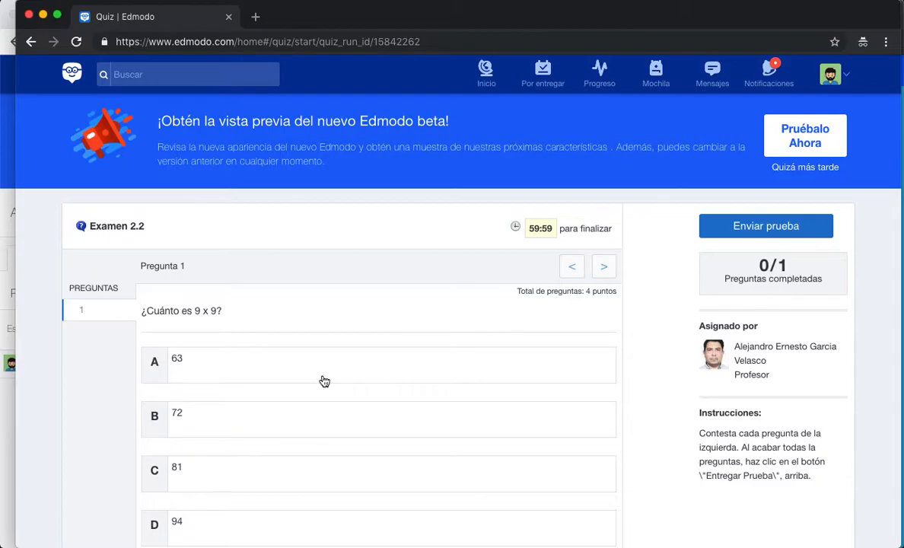
pyautogui.scroll(-3, 322, 381)
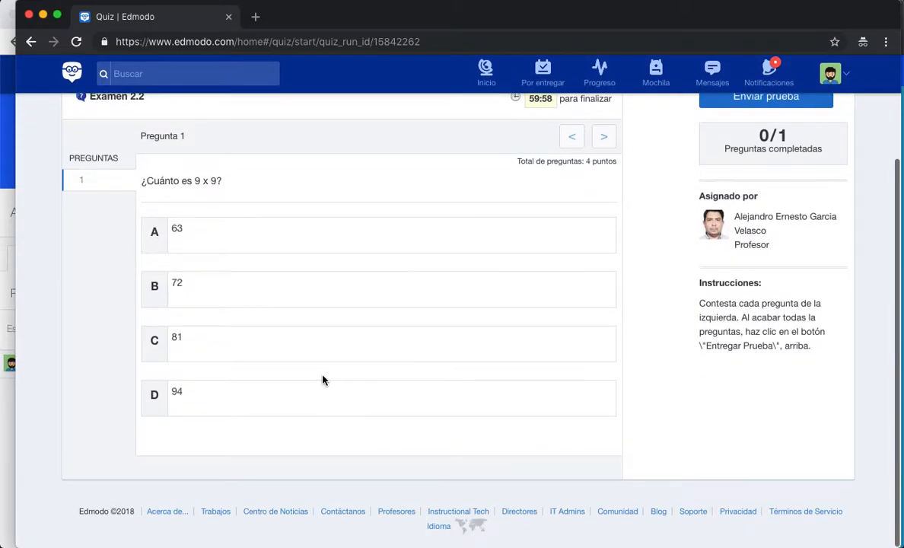
pyautogui.click(190, 345)
pyautogui.scroll(3, 671, 186)
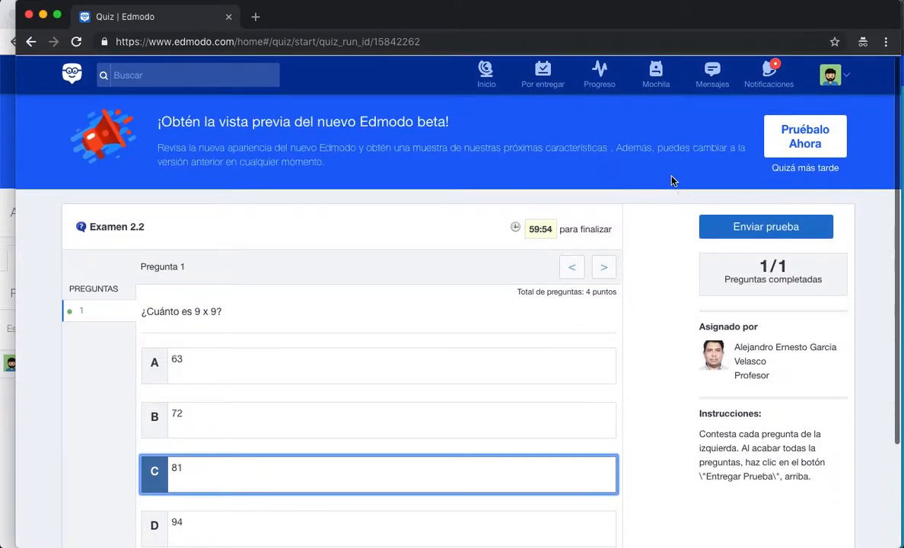
# - Submit the quiz for grading and switch back to the teacher's window
pyautogui.click(740, 227)
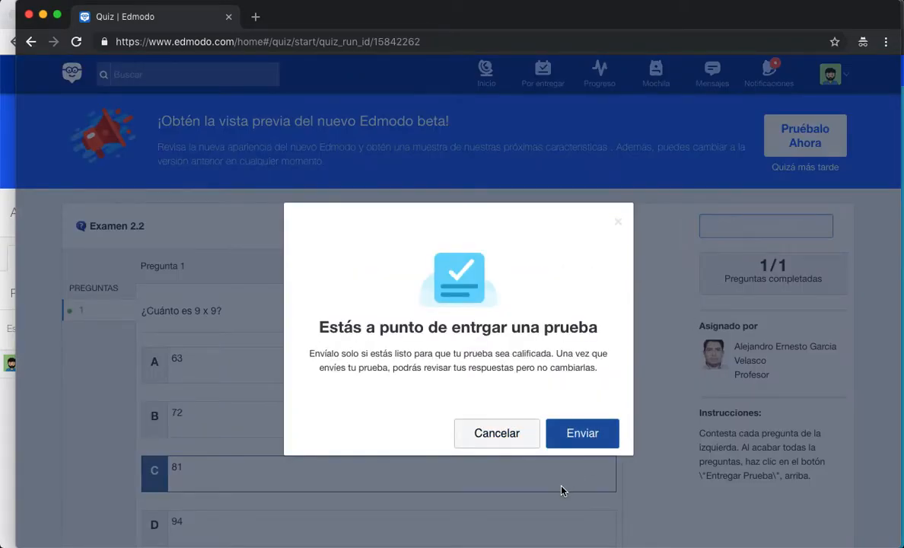
pyautogui.click(581, 445)
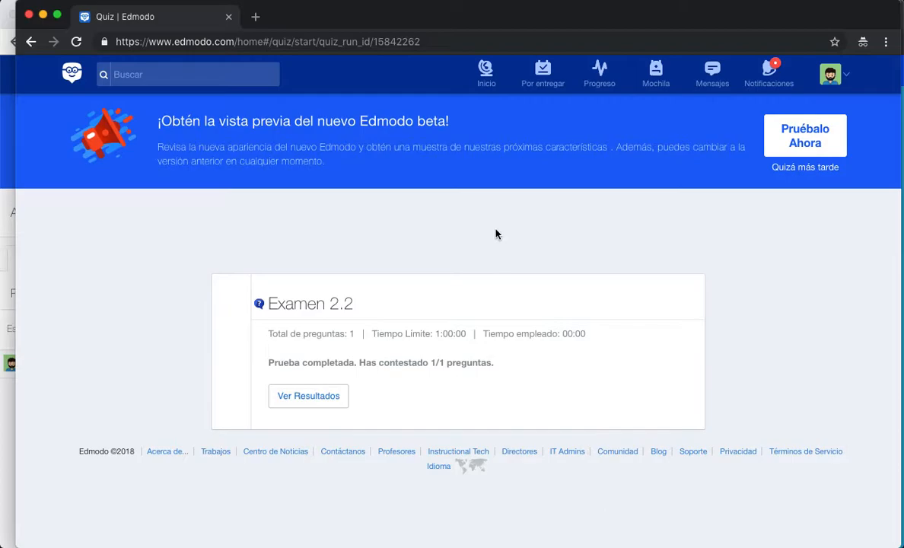
pyautogui.click(10, 175)
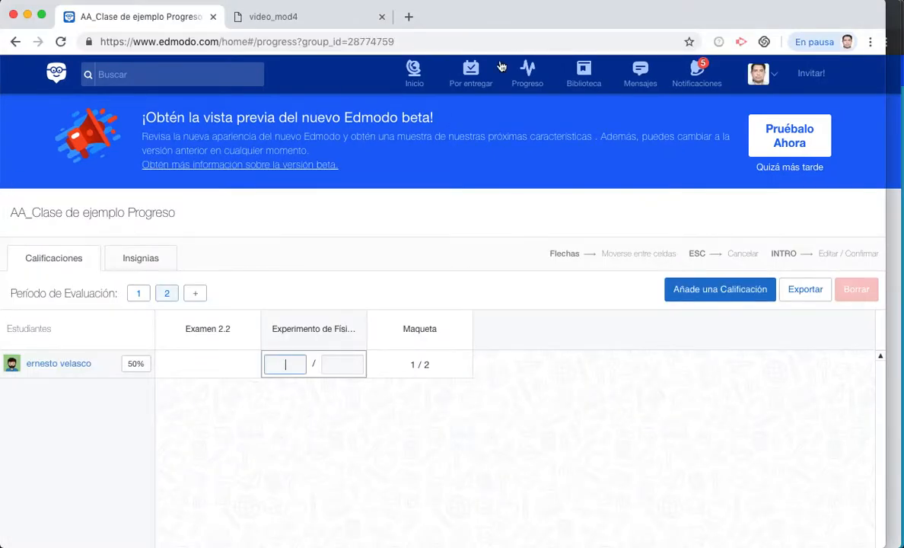
# - Check the teacher's assignments awaiting review, already reviewed and scheduled
pyautogui.click(541, 83)
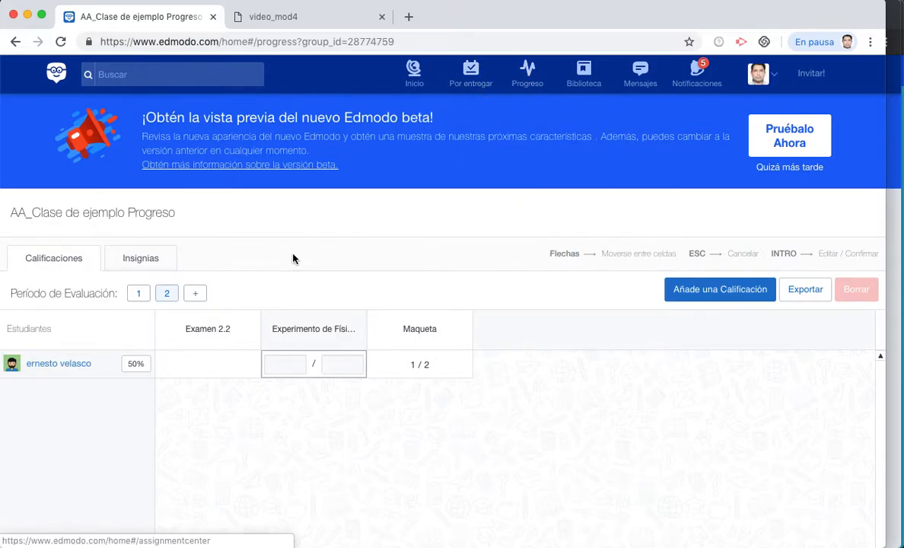
pyautogui.click(413, 74)
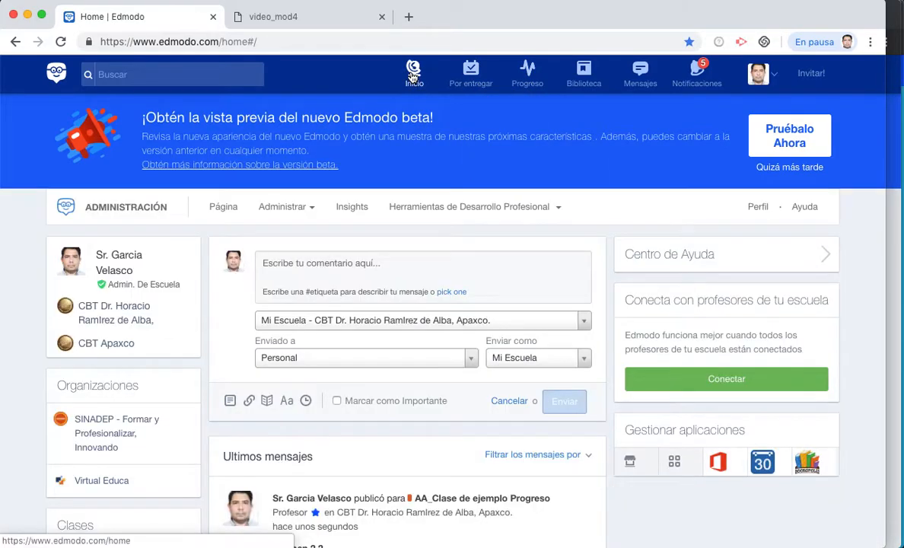
pyautogui.scroll(-5, 199, 427)
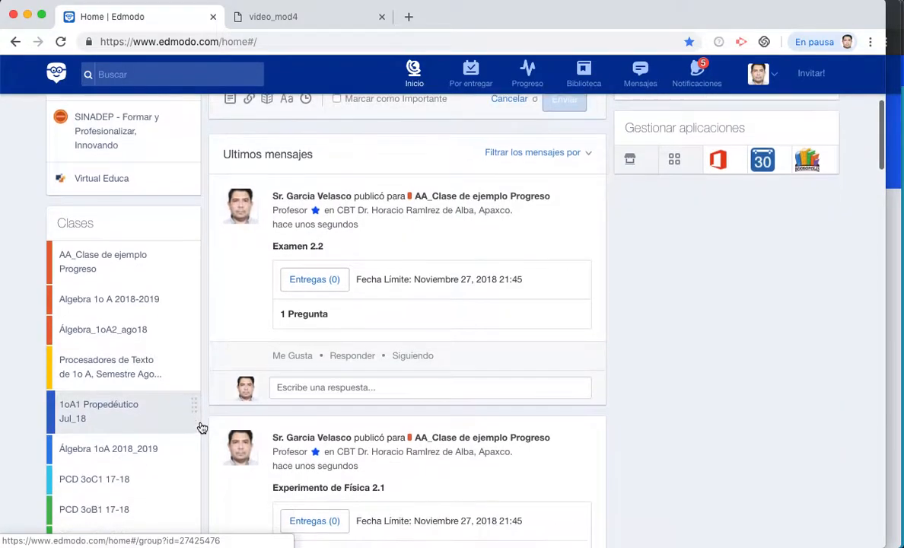
pyautogui.scroll(2, 347, 180)
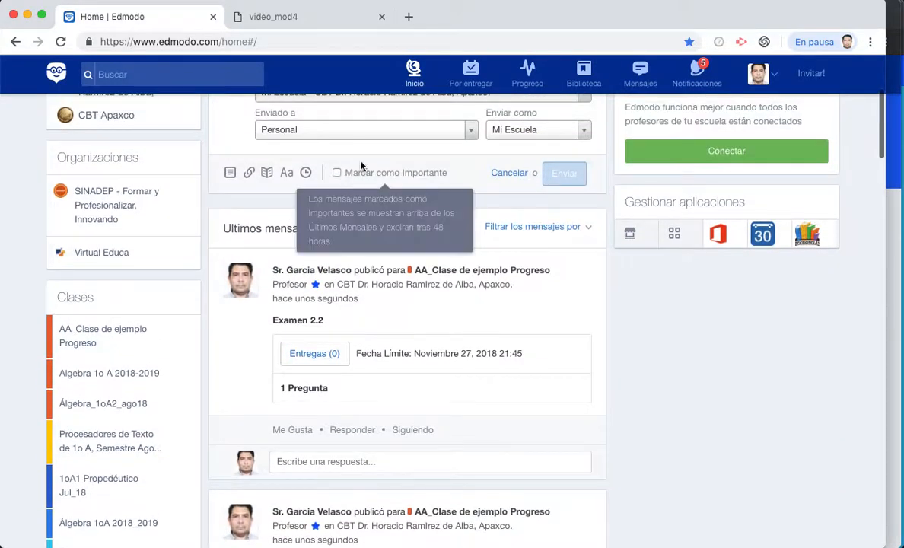
pyautogui.click(470, 74)
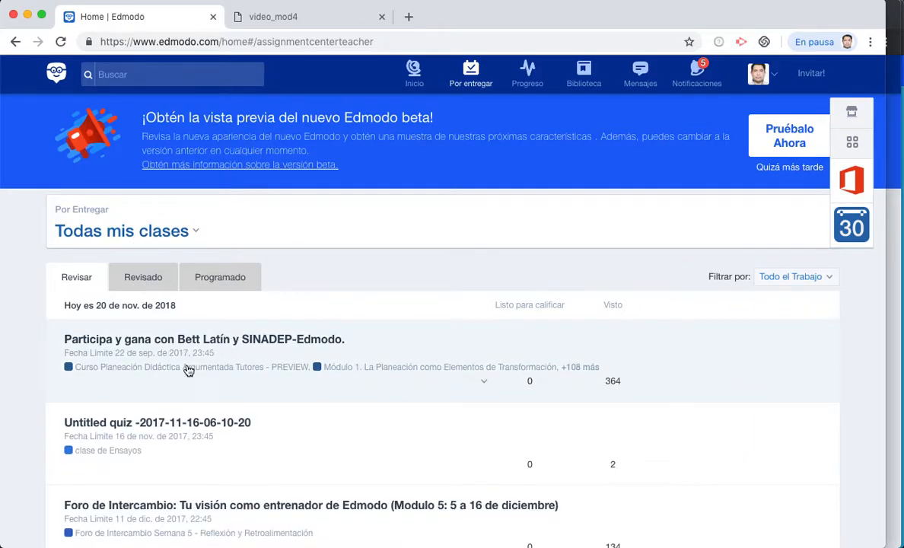
pyautogui.click(153, 283)
pyautogui.click(204, 285)
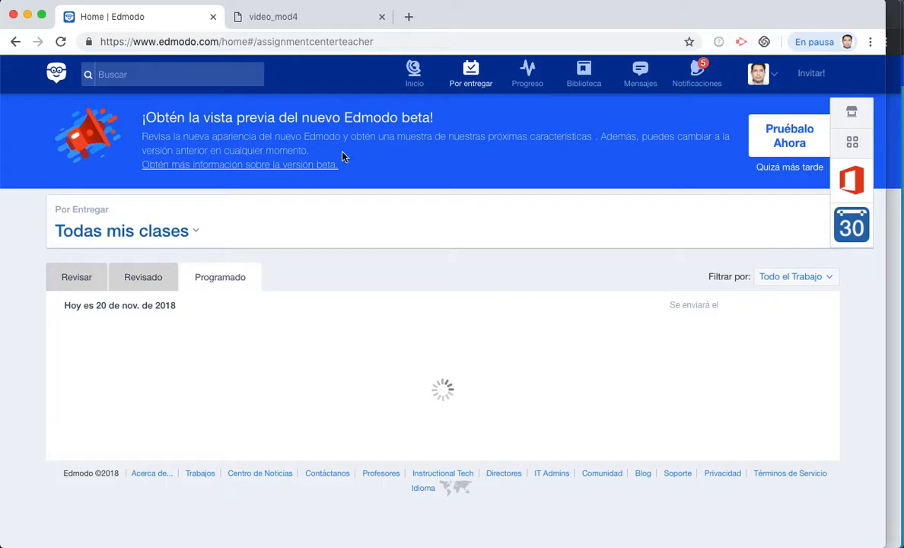
# - From the home feed, open AA_Clase de ejemplo Progreso and its Experimento de Física 2.1 submissions
pyautogui.click(413, 81)
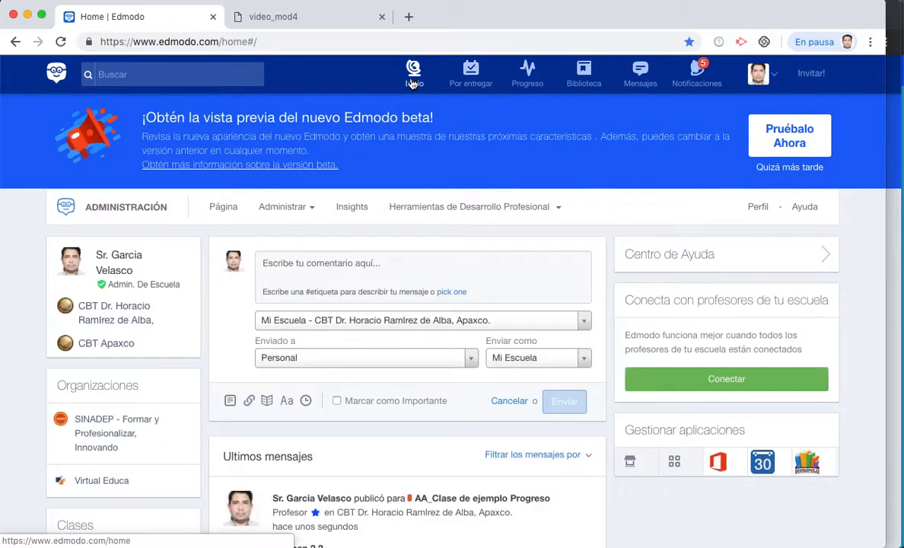
pyautogui.scroll(-10, 311, 357)
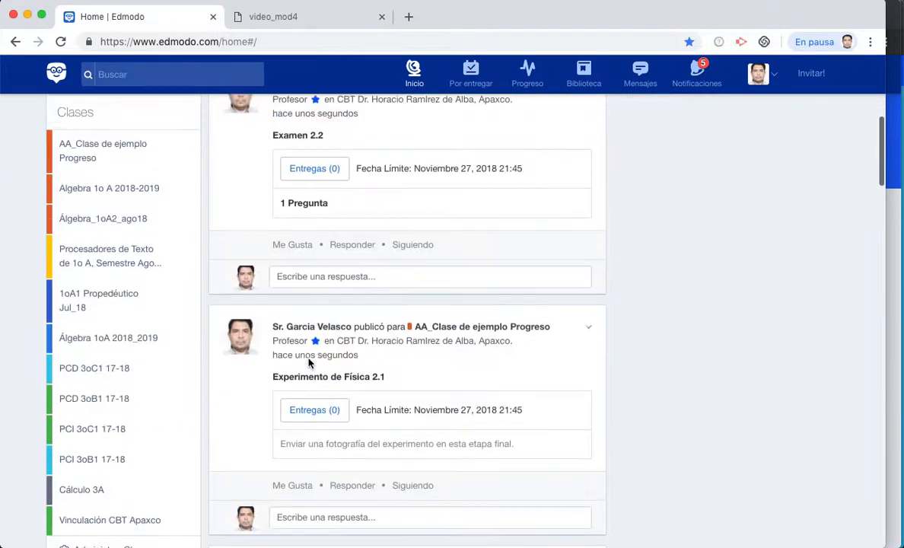
pyautogui.scroll(3, 304, 359)
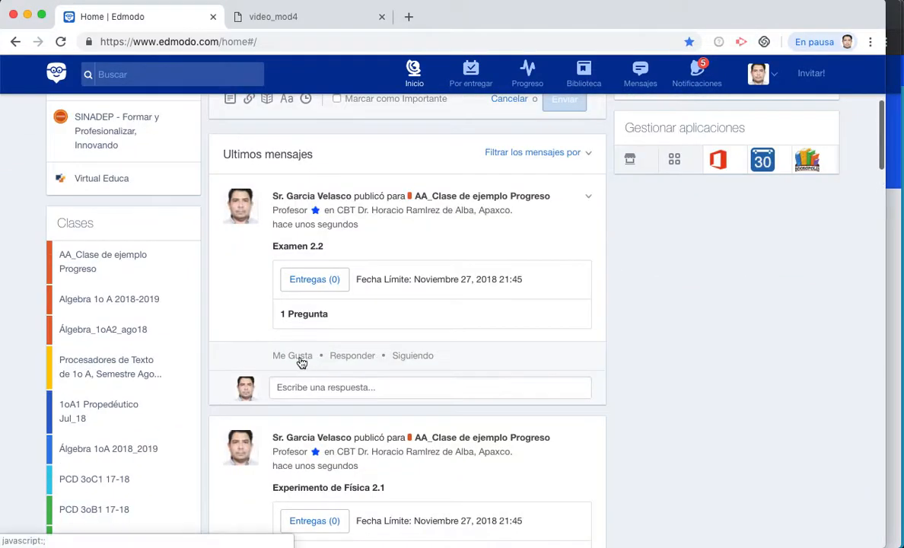
pyautogui.click(94, 260)
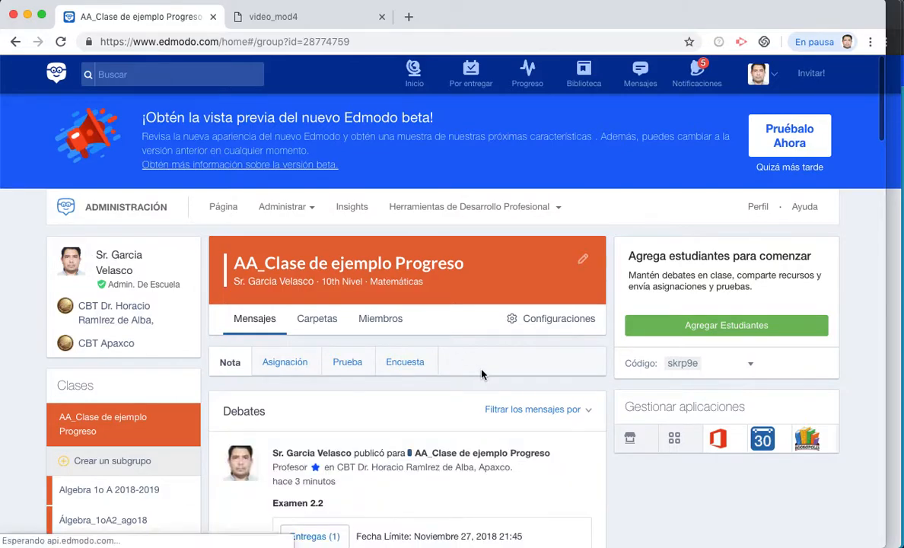
pyautogui.scroll(-4, 480, 373)
pyautogui.scroll(-5, 481, 373)
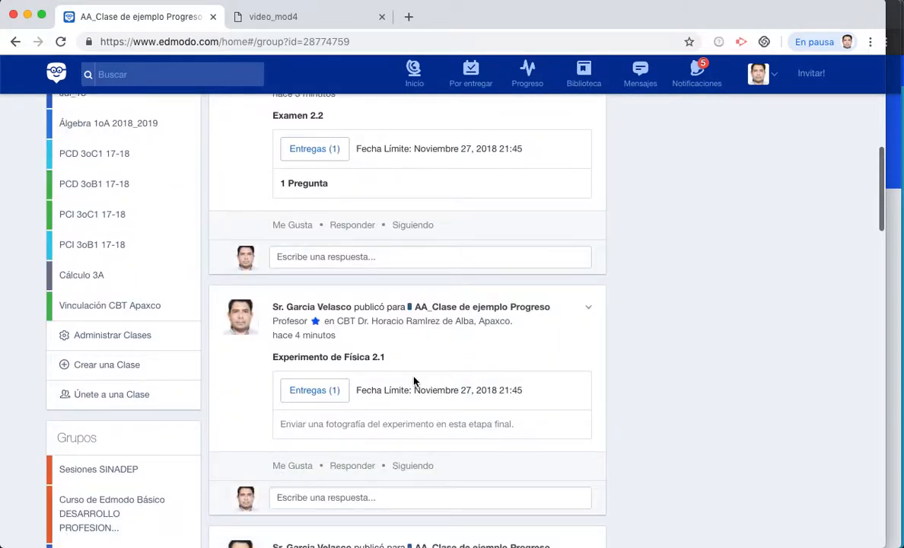
pyautogui.click(317, 393)
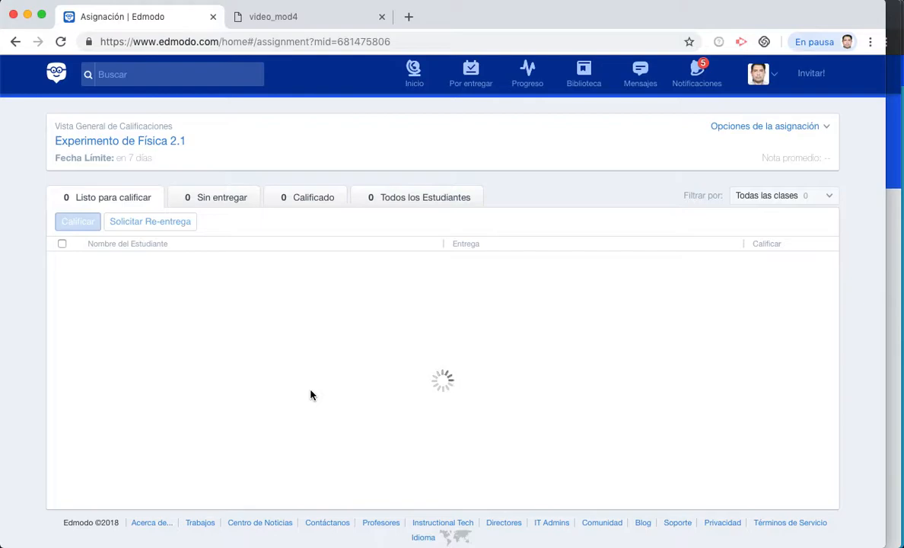
# - Open the student's Experimento de Física 2.1 submission and view its screenshot attachment
pyautogui.click(149, 287)
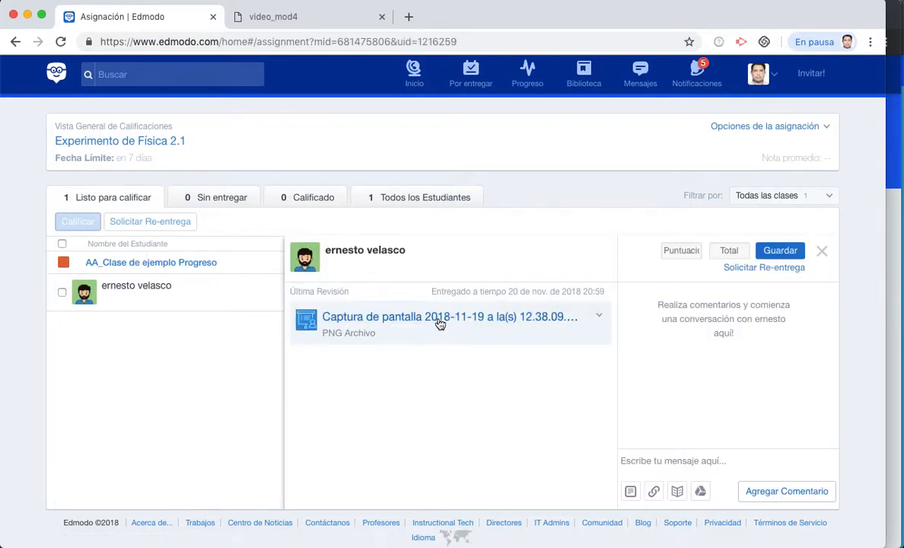
pyautogui.click(440, 324)
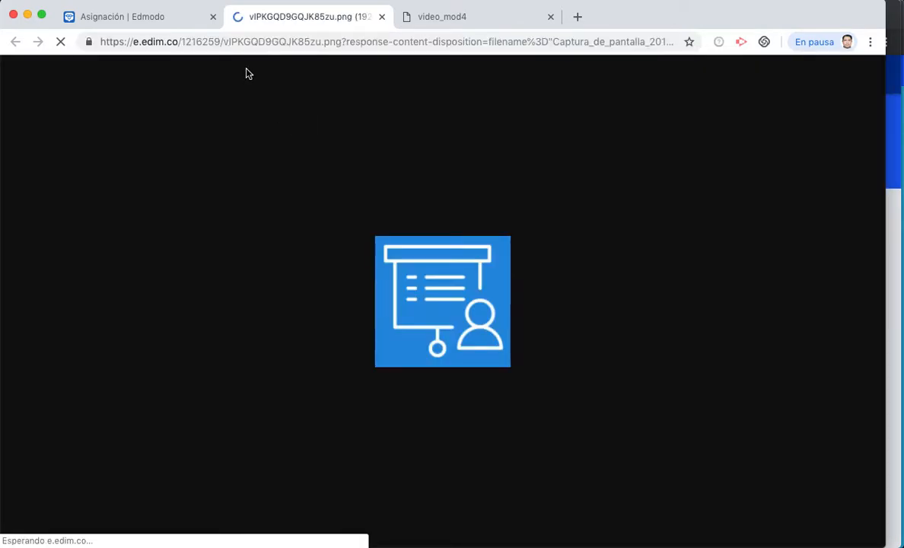
pyautogui.click(382, 16)
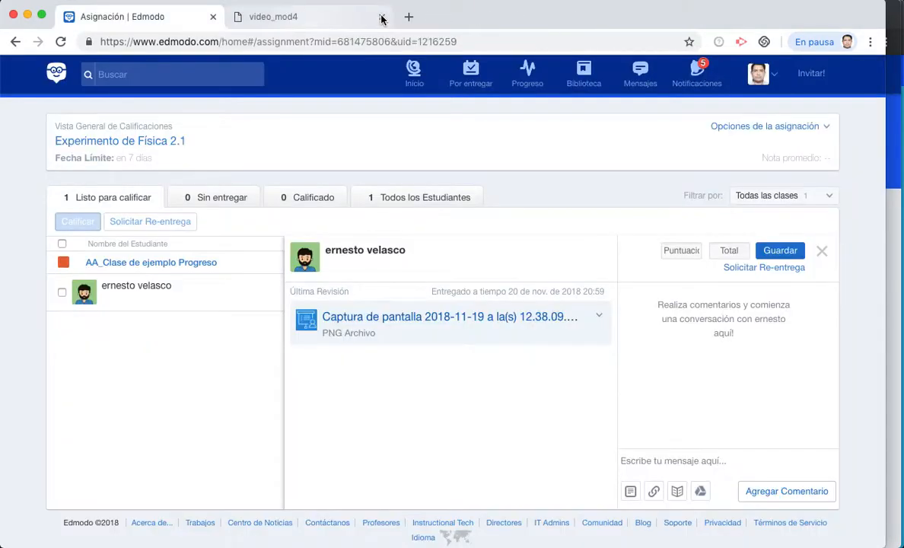
# - Enter a score of 3 out of 4 and save the grade
pyautogui.click(680, 251)
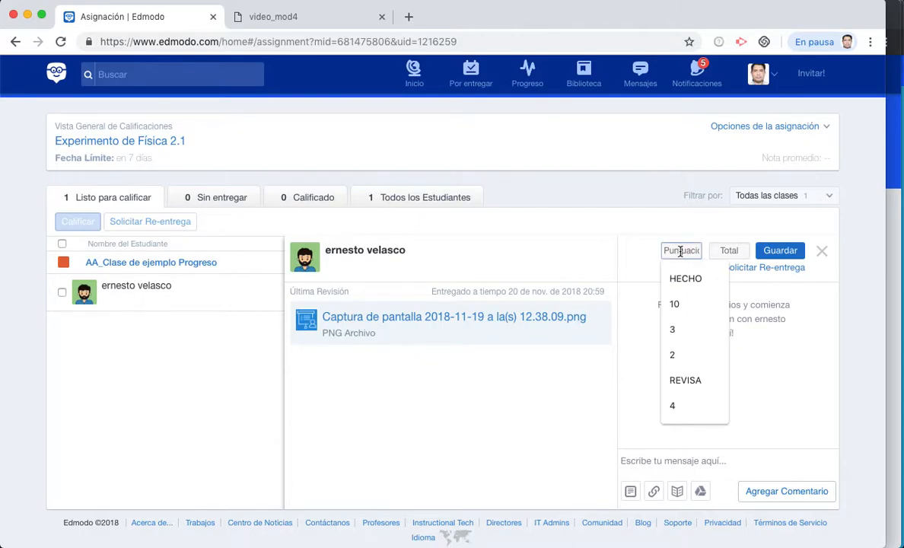
pyautogui.click(682, 413)
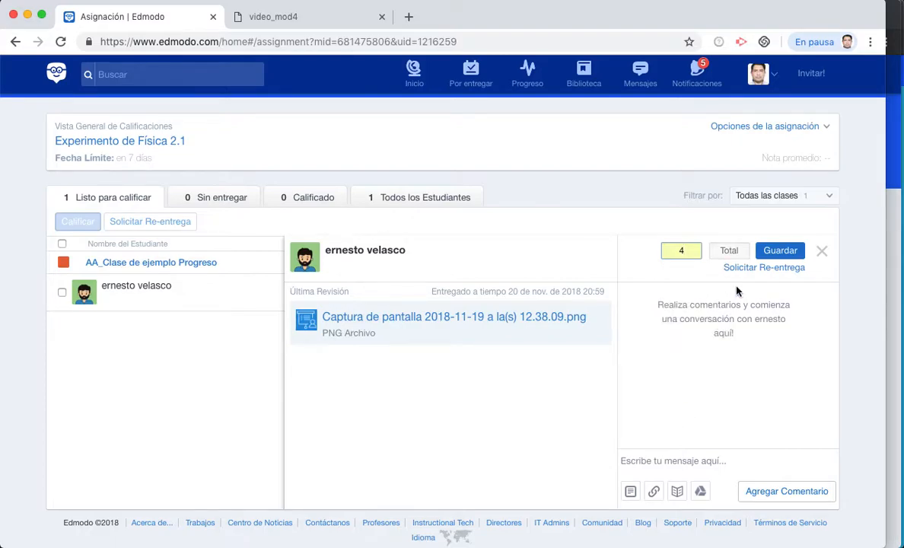
pyautogui.click(727, 249)
pyautogui.write('4')
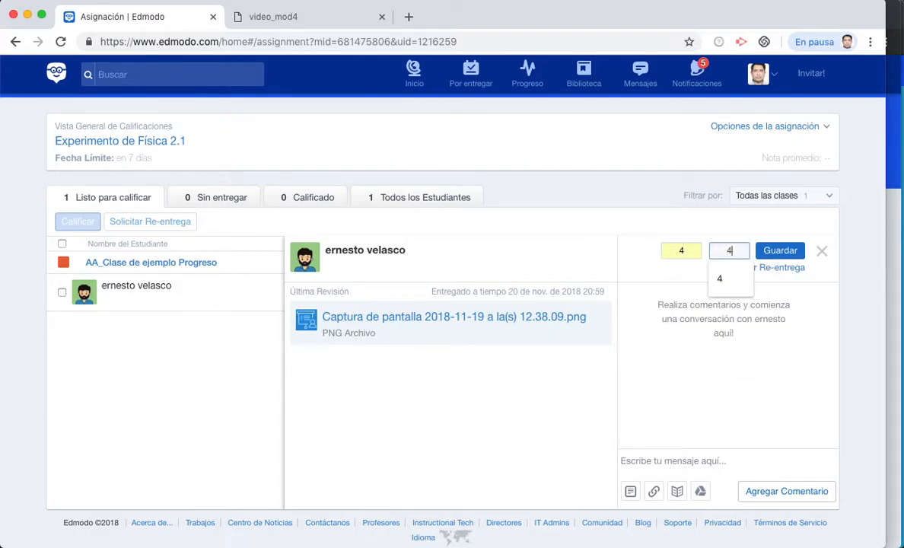
pyautogui.click(685, 249)
pyautogui.press('BackSpace')
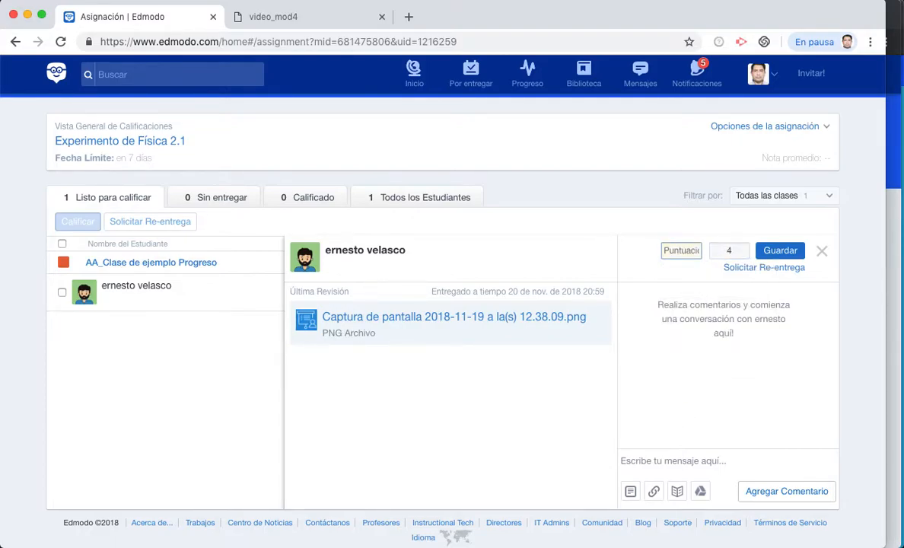
pyautogui.write('3')
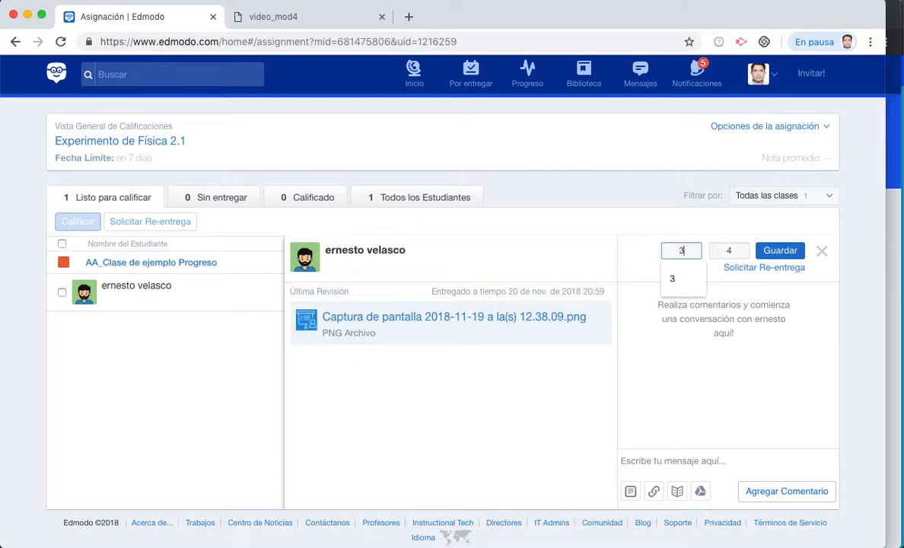
pyautogui.click(781, 251)
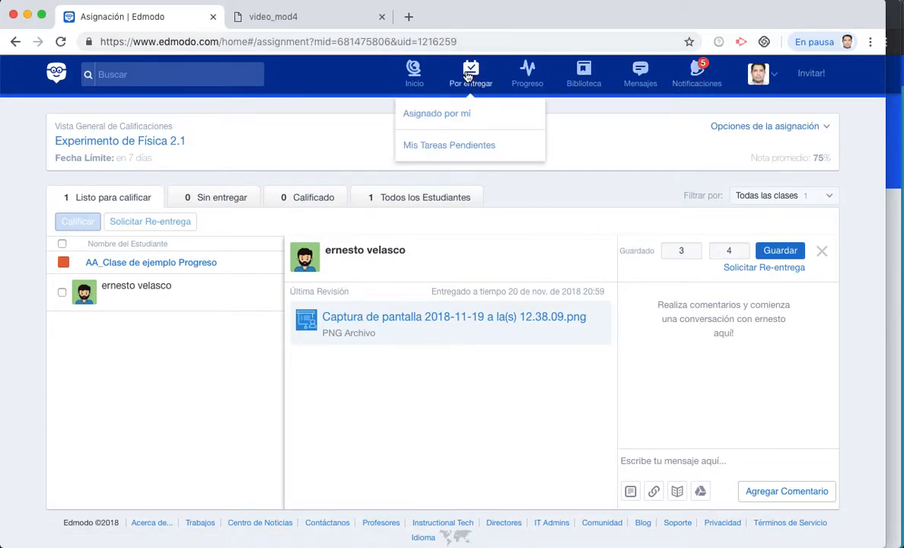
# - Review the Examen 2.2 quiz results from the home feed
pyautogui.click(414, 72)
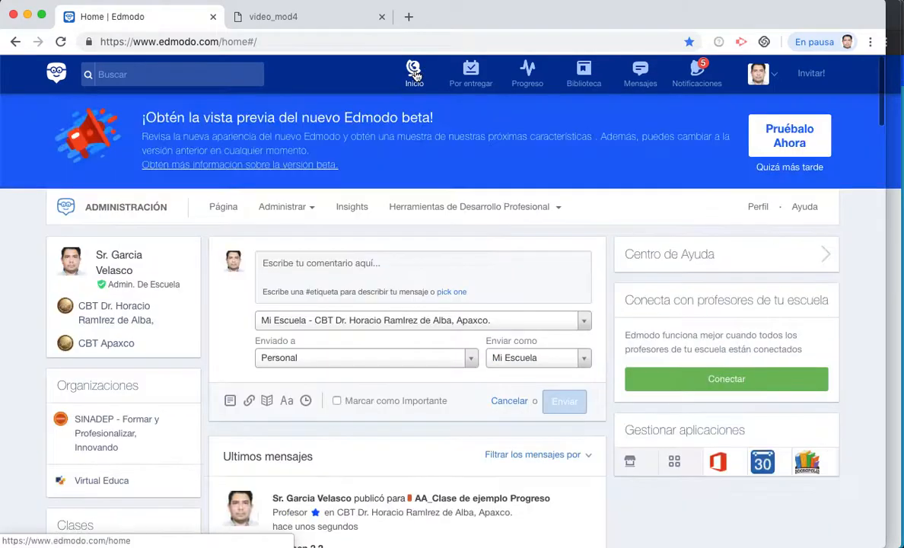
pyautogui.scroll(-5, 522, 358)
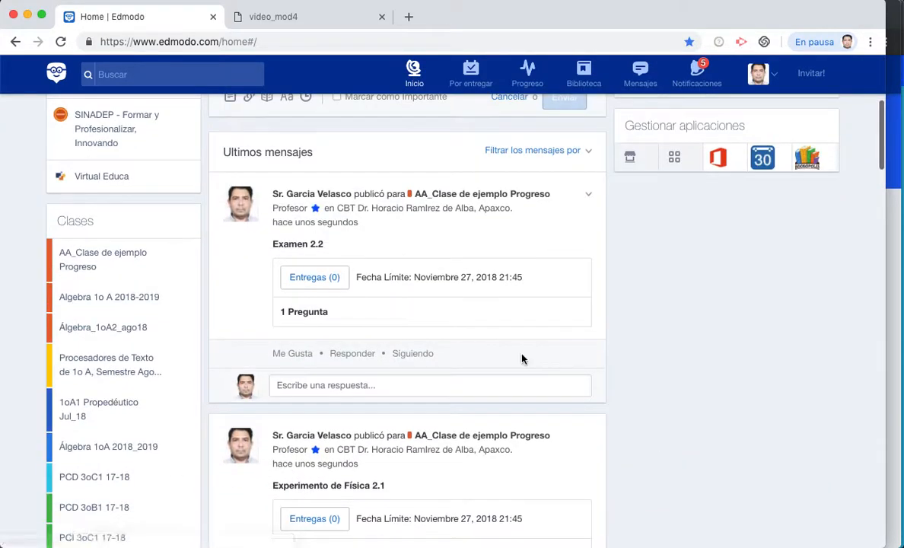
pyautogui.click(314, 277)
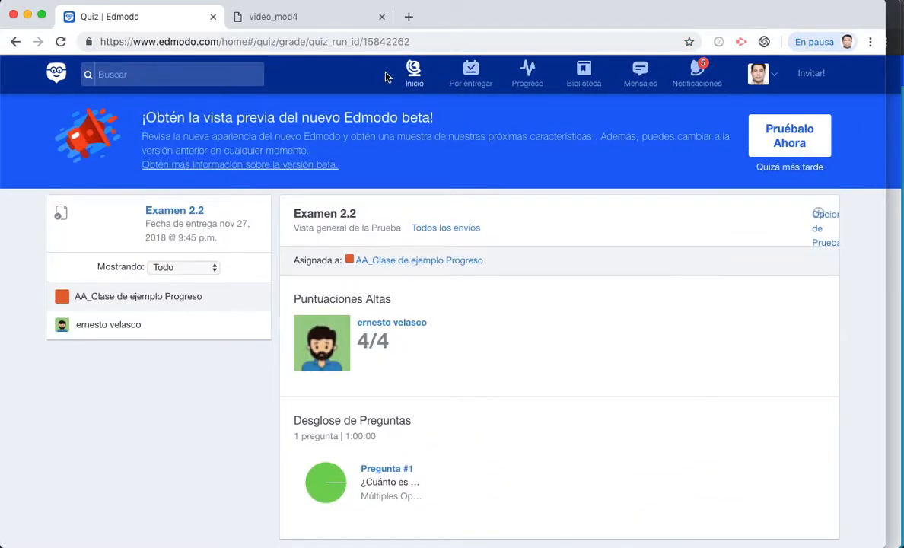
pyautogui.click(411, 73)
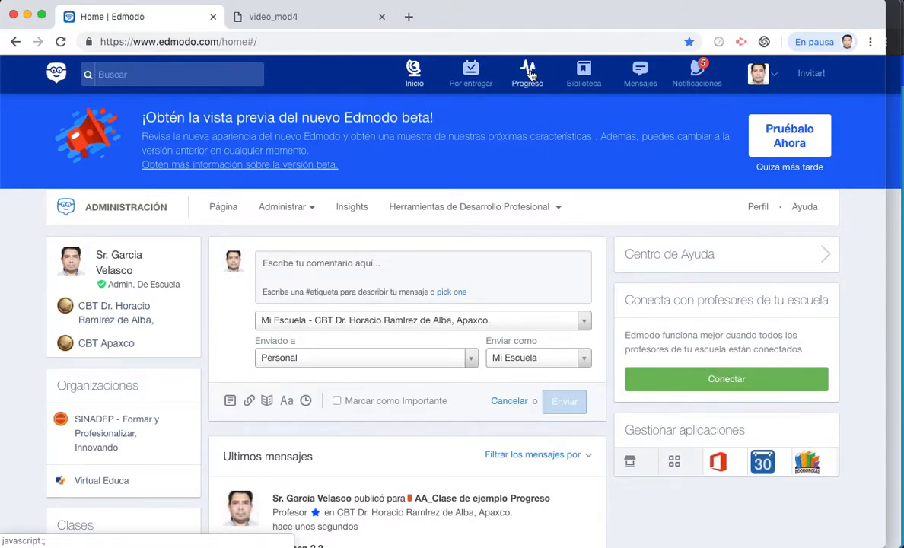
# - Open the AA_Clase de ejemplo Progreso gradebook and add a third grading period
pyautogui.click(530, 73)
pyautogui.click(507, 240)
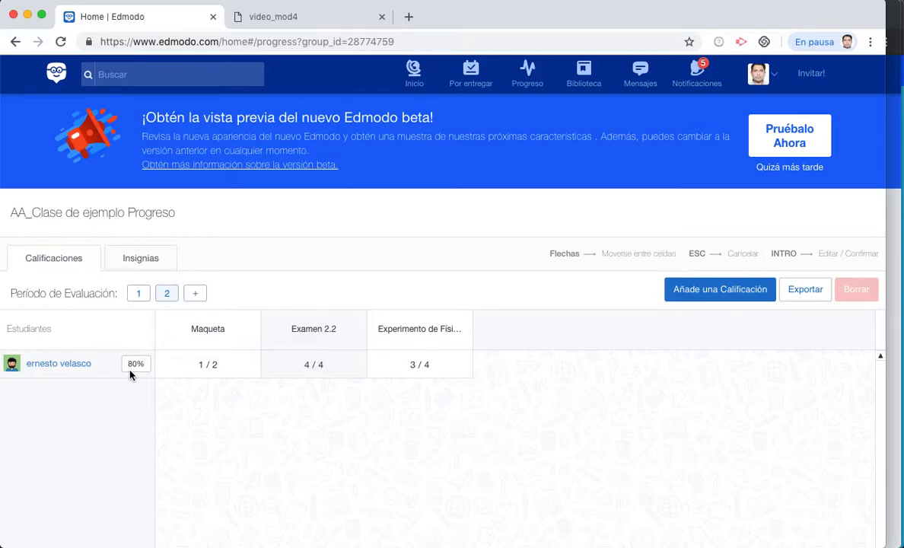
pyautogui.click(200, 296)
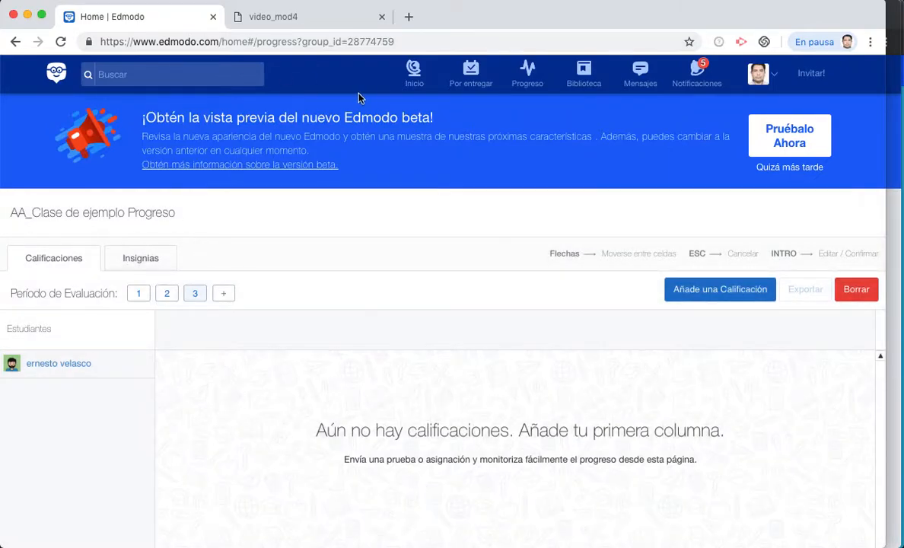
pyautogui.click(407, 76)
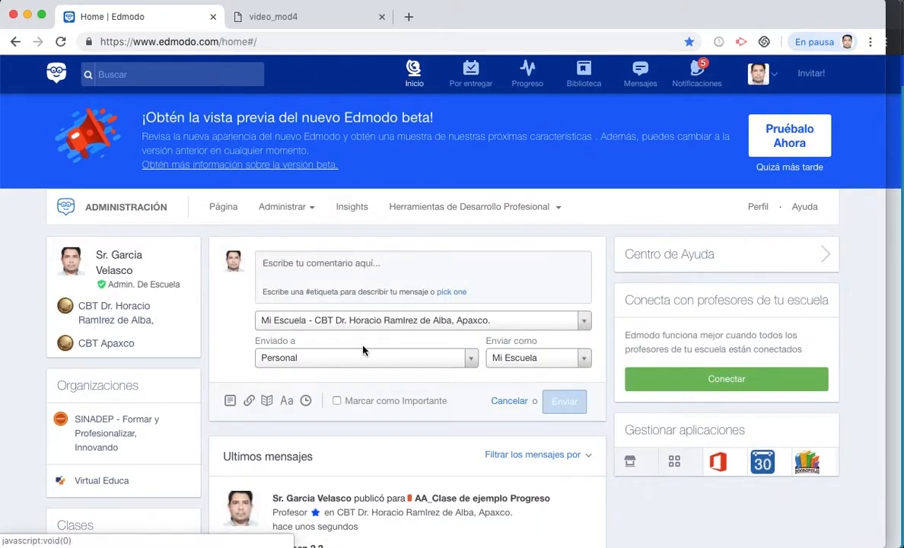
# - Start a new assignment in AA_Clase de ejemplo Progreso titled 'Tarea 3.1'
pyautogui.scroll(-3, 363, 352)
pyautogui.scroll(3, 362, 350)
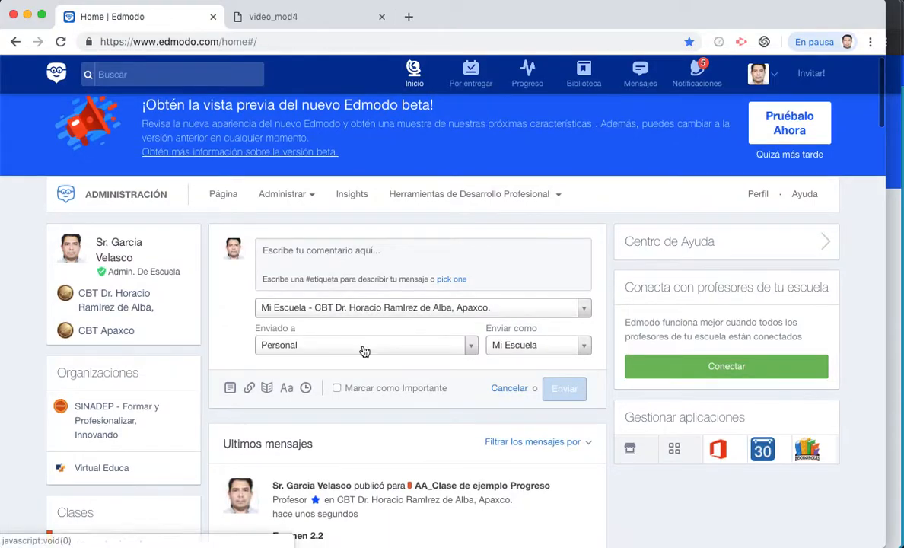
pyautogui.scroll(-3, 363, 350)
pyautogui.click(88, 334)
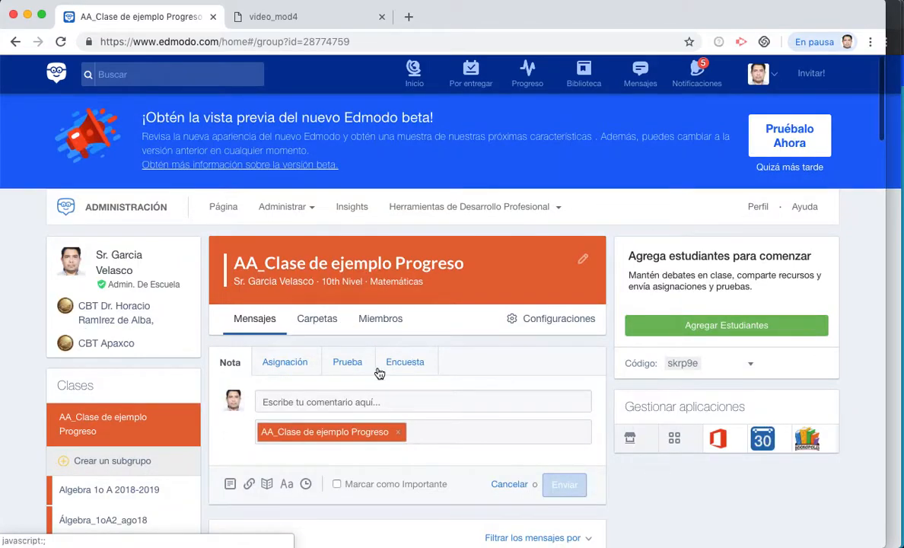
pyautogui.click(288, 362)
pyautogui.scroll(-4, 286, 304)
pyautogui.write('Tarea 3.1')
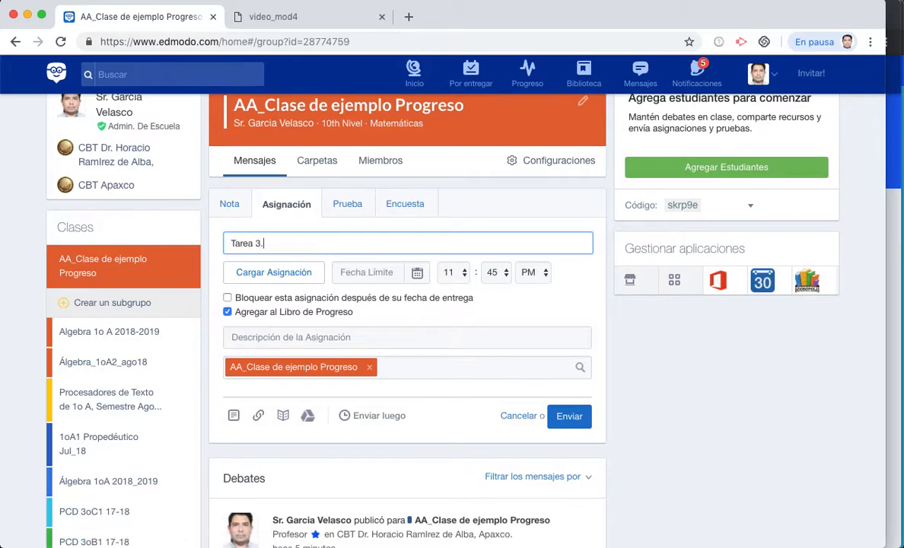
# - Set the assignment due date to 11/27/2018 at 9:45 PM
pyautogui.click(416, 271)
pyautogui.click(455, 410)
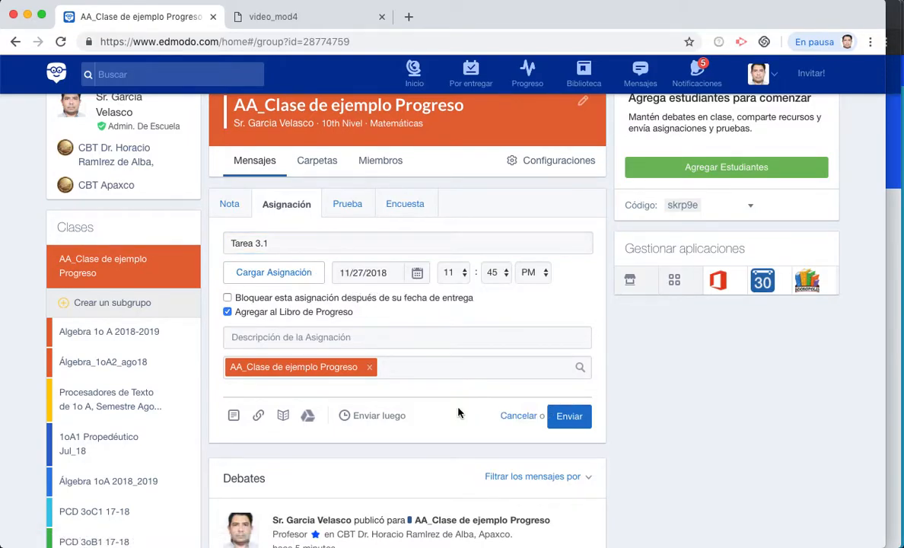
pyautogui.click(451, 272)
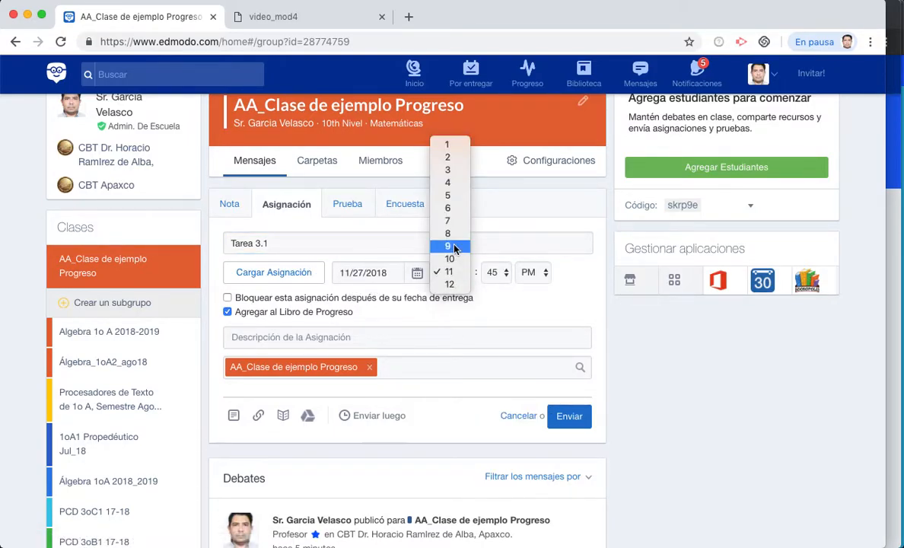
pyautogui.click(448, 246)
# - Add the description 'Instrucciones 3.1' and post the assignment
pyautogui.click(347, 335)
pyautogui.write('Insrucciones')
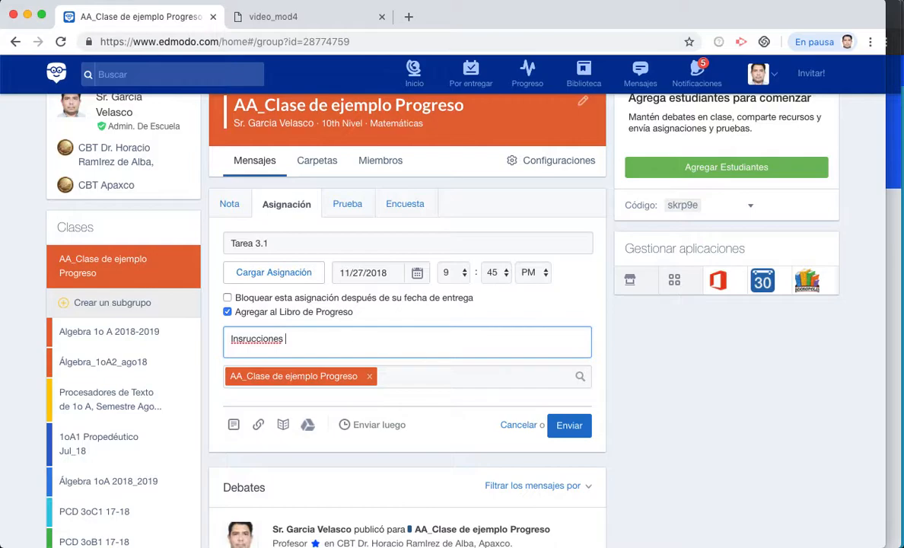
pyautogui.write(' 3.1')
pyautogui.click(240, 339)
pyautogui.write('t')
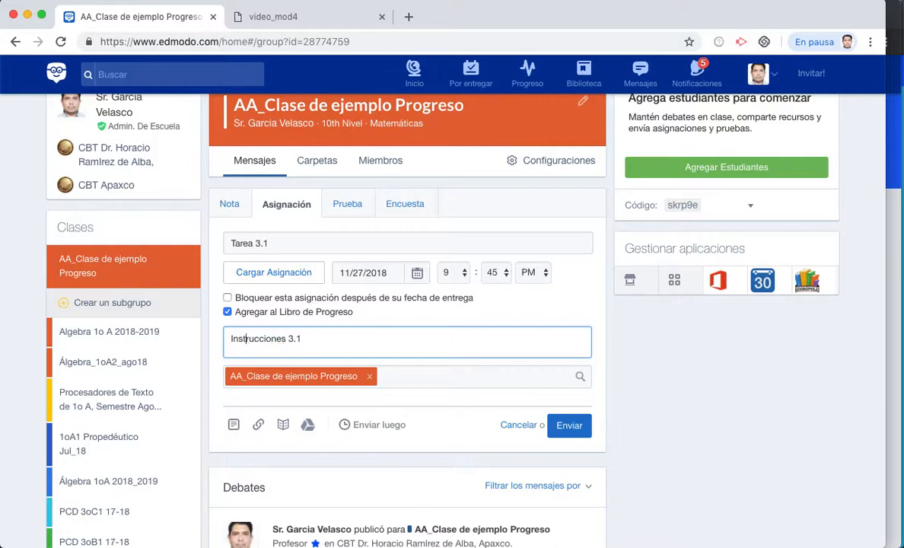
pyautogui.click(570, 426)
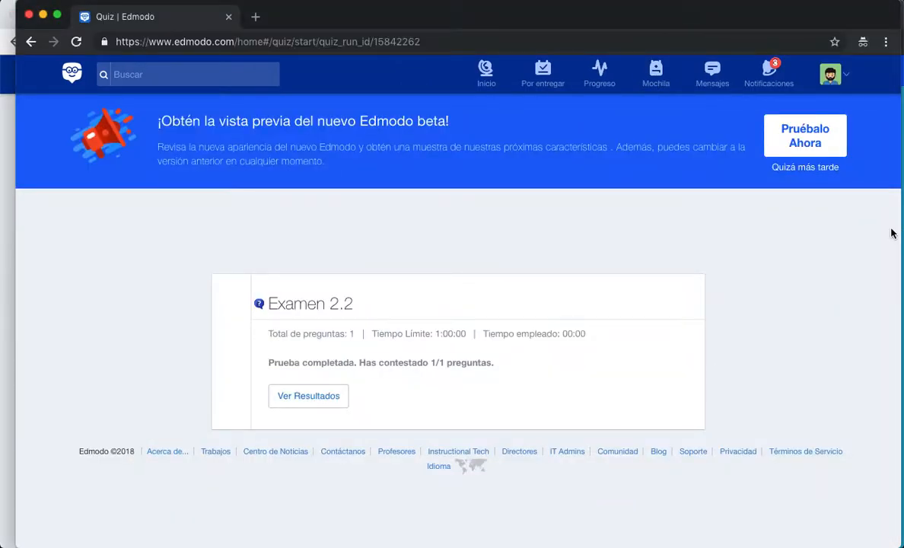
# - As the student, view the Examen 2.2 results, open Tarea 3.1 and bring up the answer options
pyautogui.click(331, 405)
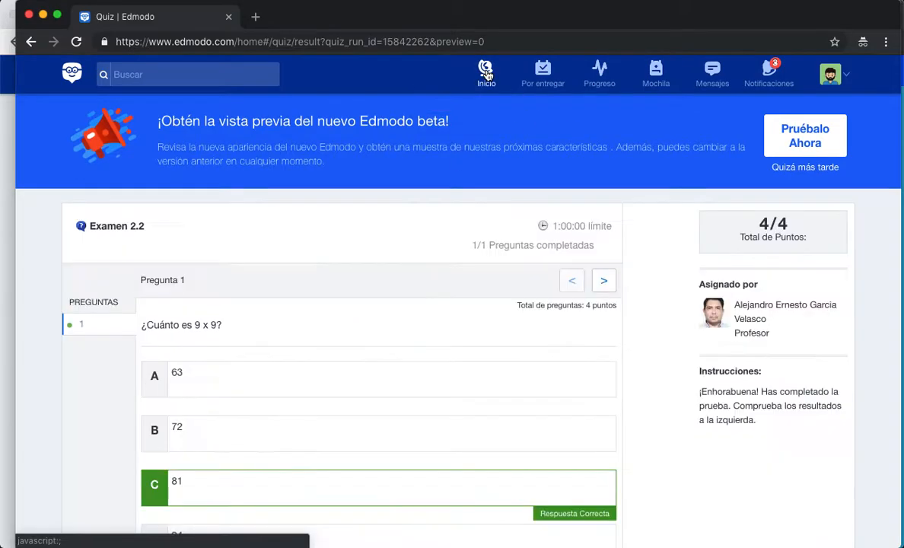
pyautogui.click(486, 73)
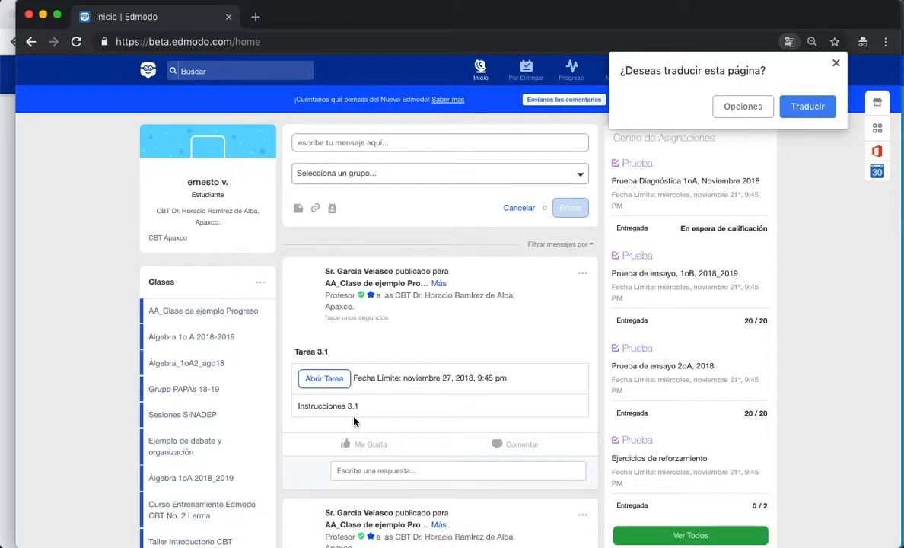
pyautogui.click(333, 381)
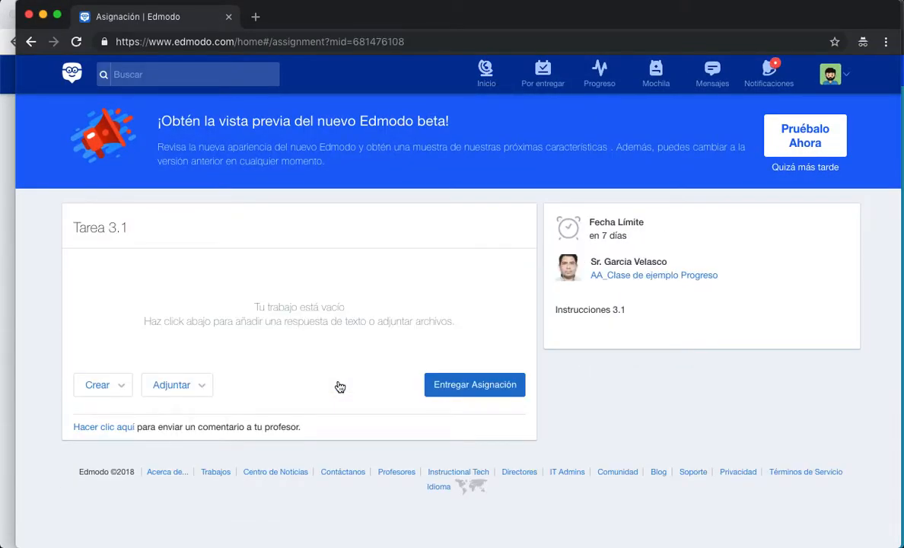
pyautogui.click(119, 387)
# - Add a text answer 'Respuesta a la tarea 3.1' and turn in Tarea 3.1
pyautogui.click(118, 412)
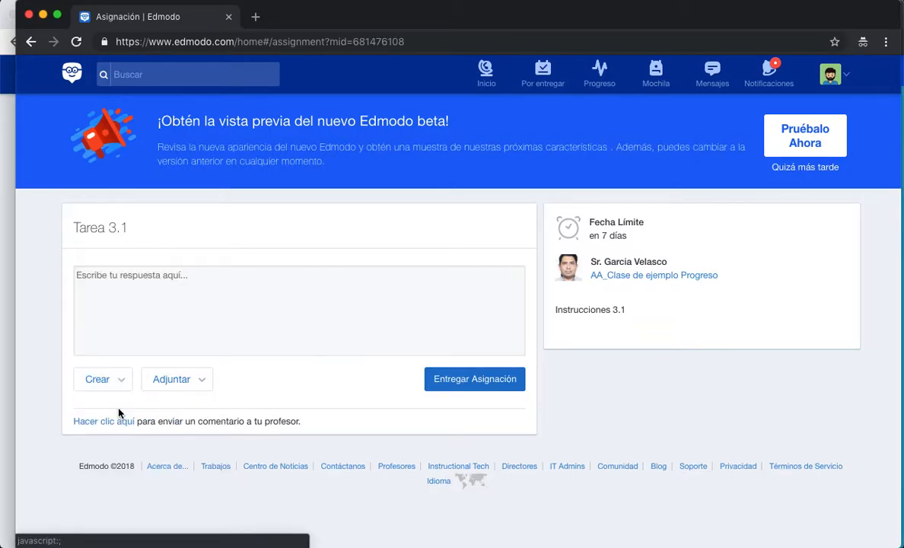
pyautogui.click(168, 288)
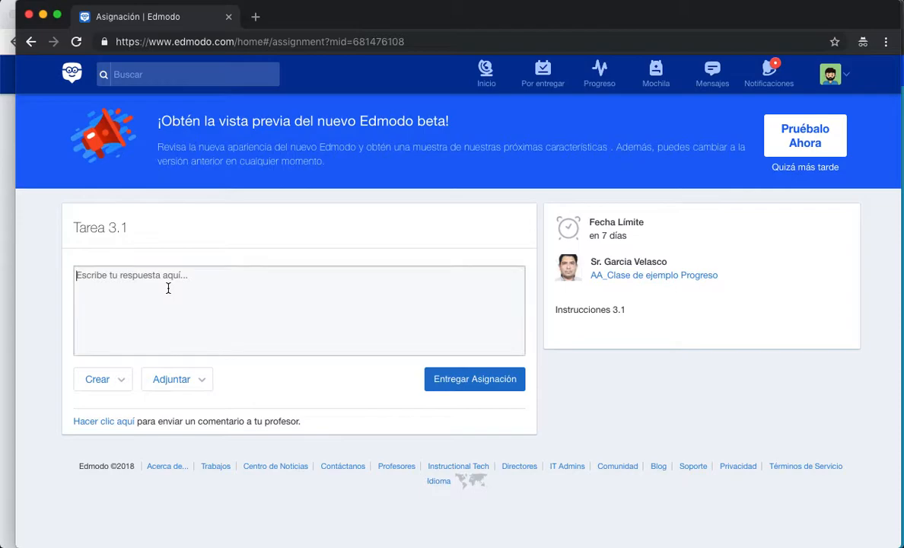
pyautogui.write('Resuestas')
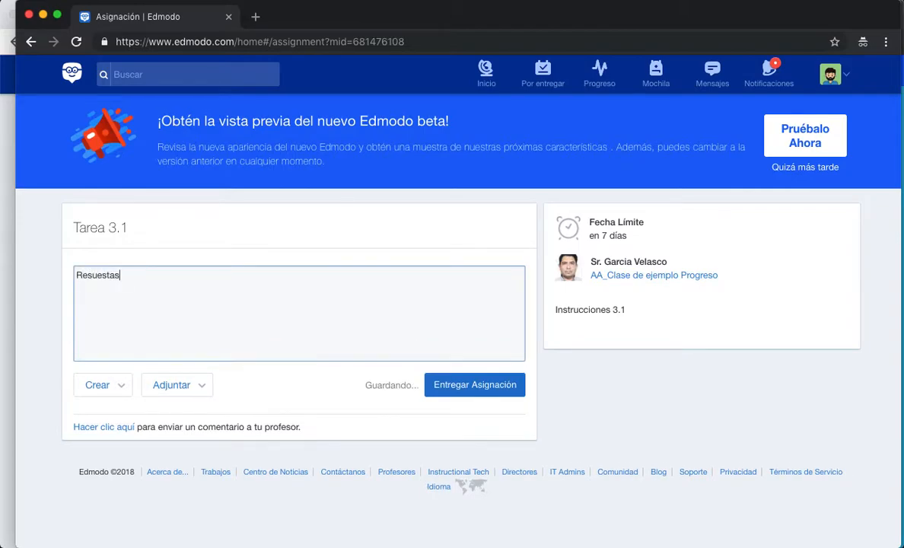
pyautogui.press('BackSpace')
pyautogui.press('BackSpace')
pyautogui.press('BackSpace')
pyautogui.write('puesta a la ')
pyautogui.write('tr')
pyautogui.write('area ')
pyautogui.write('3.1')
pyautogui.click(479, 385)
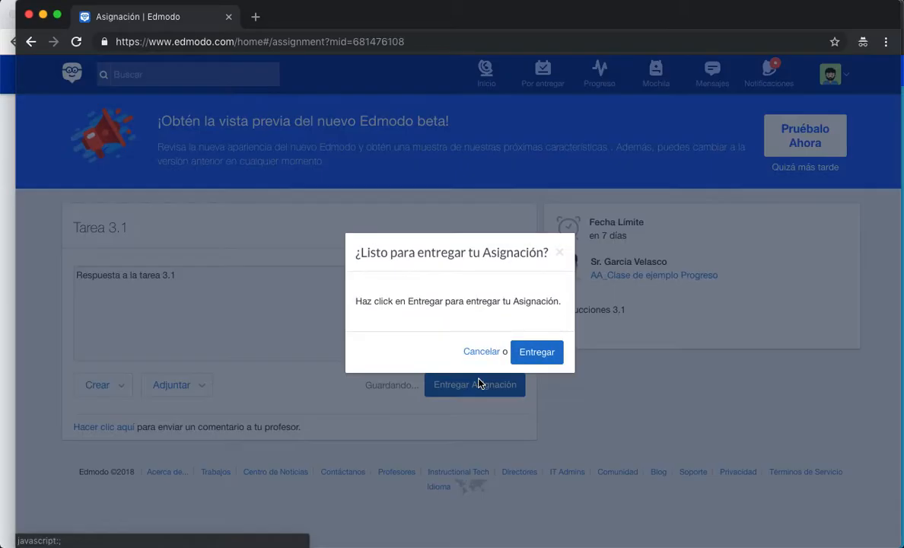
pyautogui.click(553, 357)
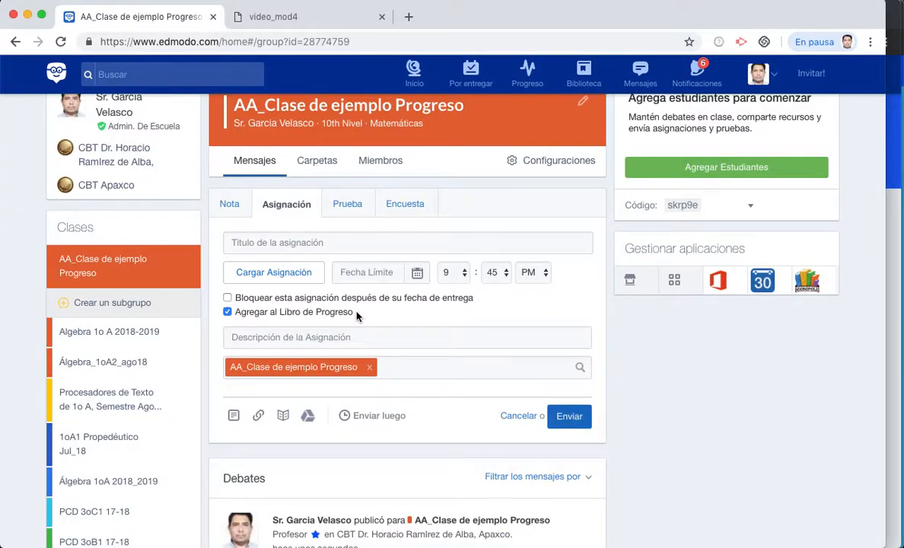
# - In the AA_Clase de ejemplo Progreso gradebook, assign Tarea 3.1 to Período de Evaluación 2 and view that period
pyautogui.click(529, 79)
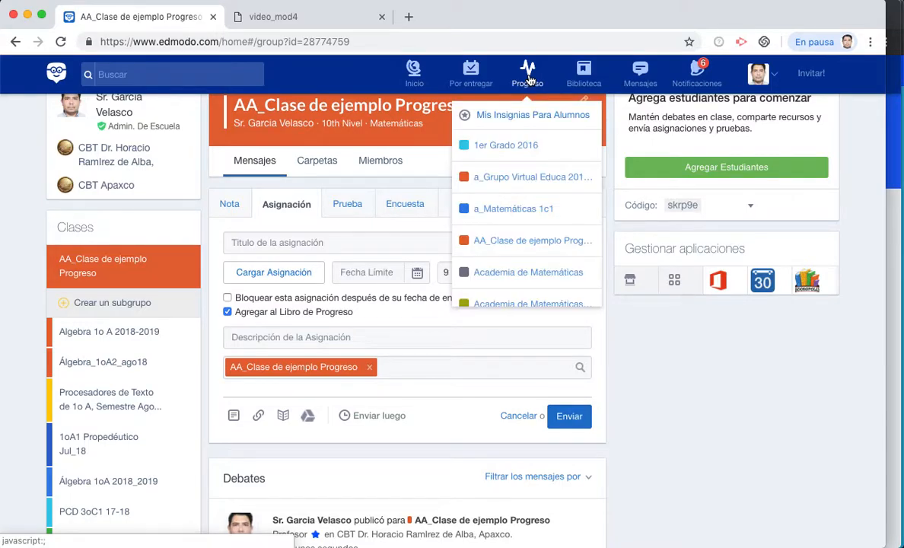
pyautogui.click(496, 246)
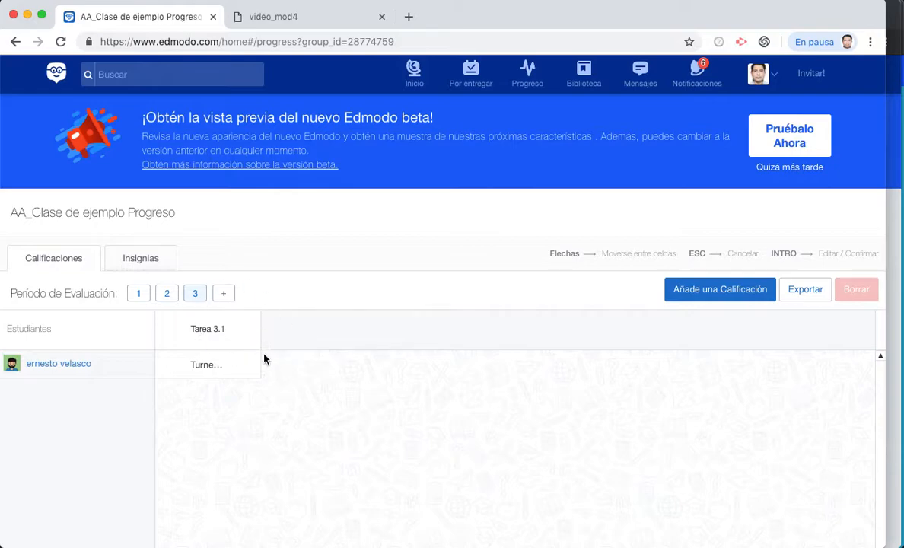
pyautogui.click(212, 330)
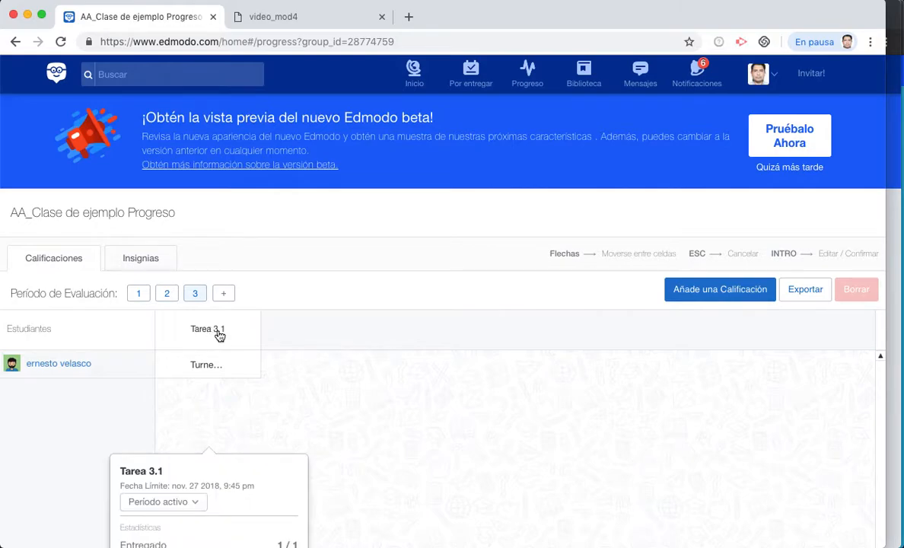
pyautogui.scroll(-3, 217, 335)
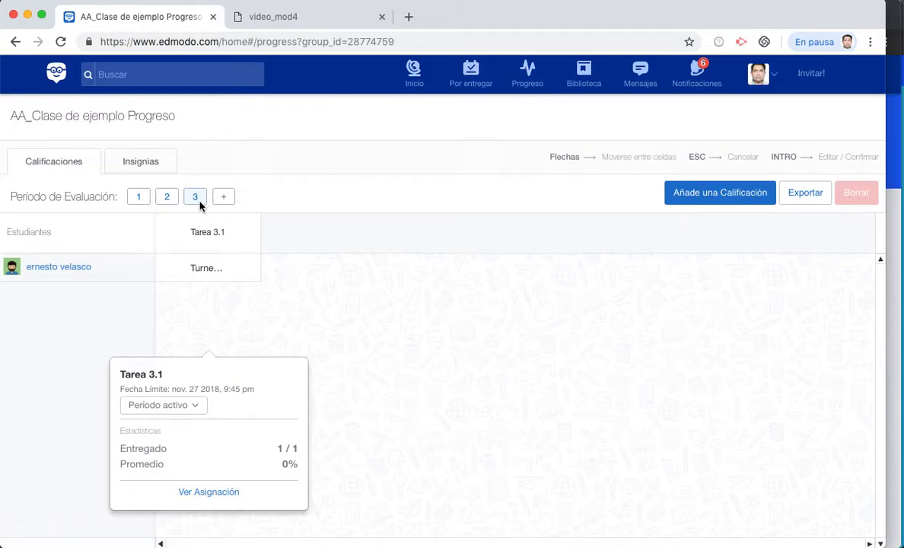
pyautogui.click(193, 416)
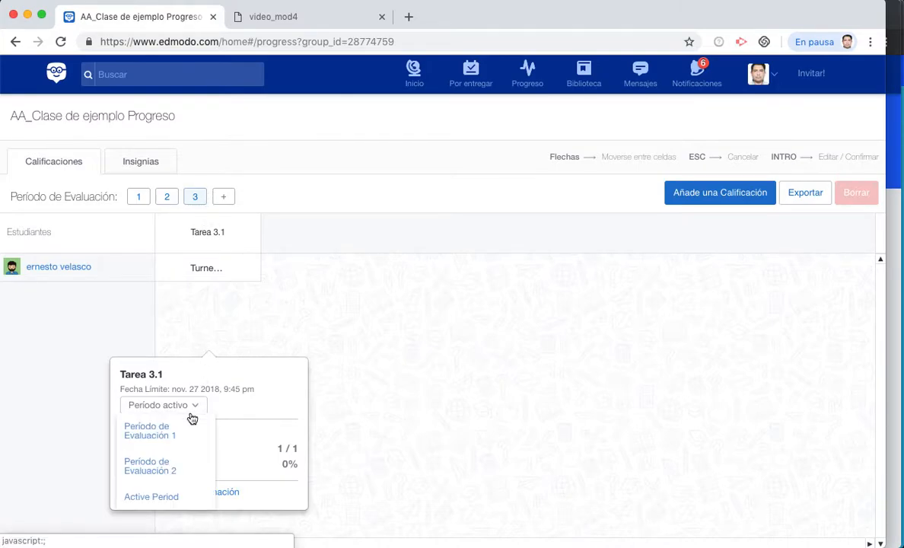
pyautogui.click(174, 471)
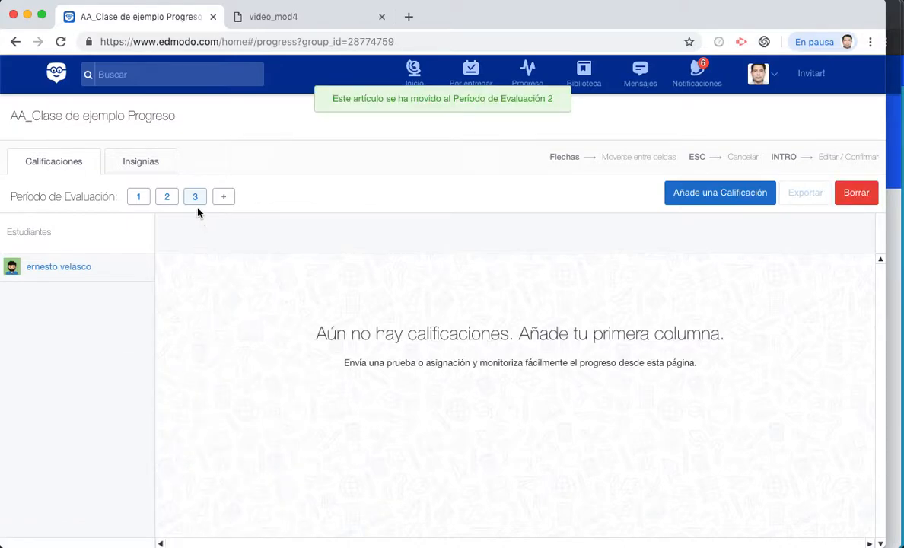
pyautogui.click(168, 204)
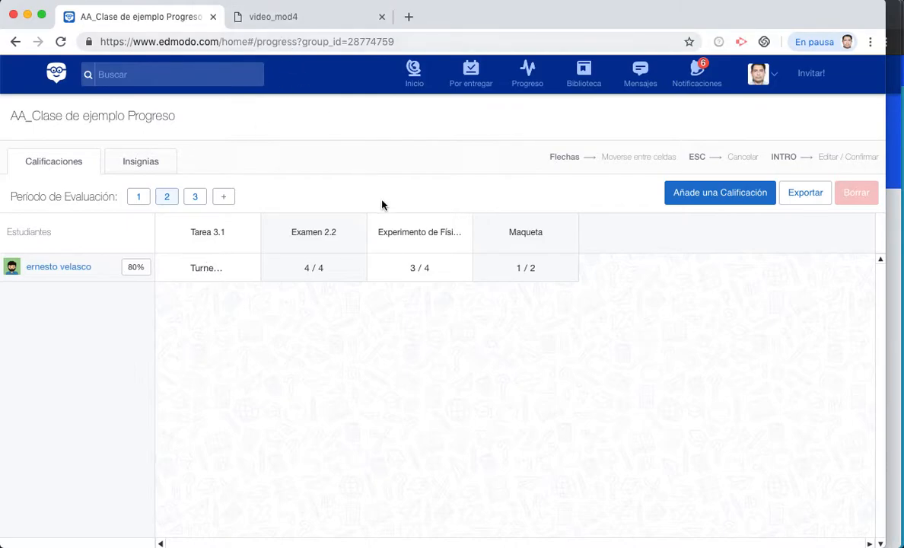
pyautogui.click(412, 76)
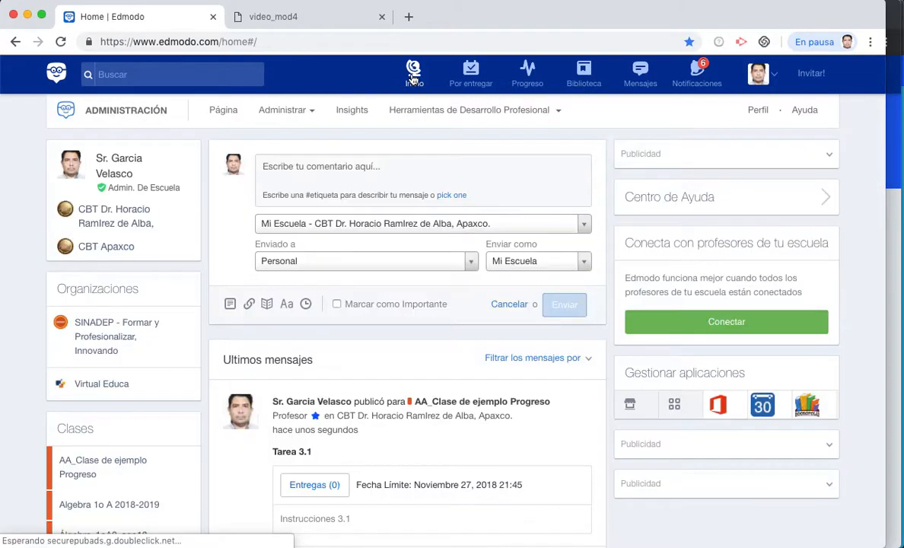
# - Open the student's Tarea 3.1 submission for grading
pyautogui.scroll(-5, 265, 382)
pyautogui.scroll(-3, 265, 383)
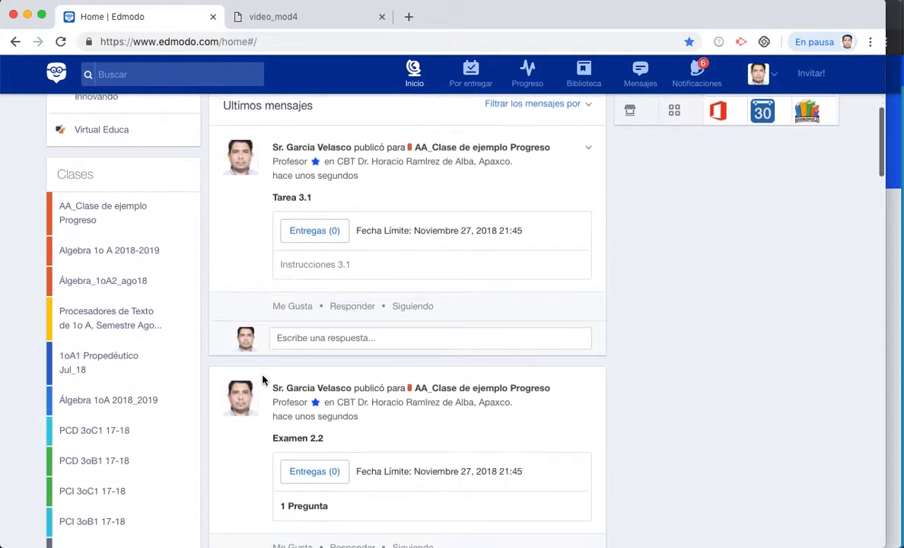
pyautogui.click(316, 216)
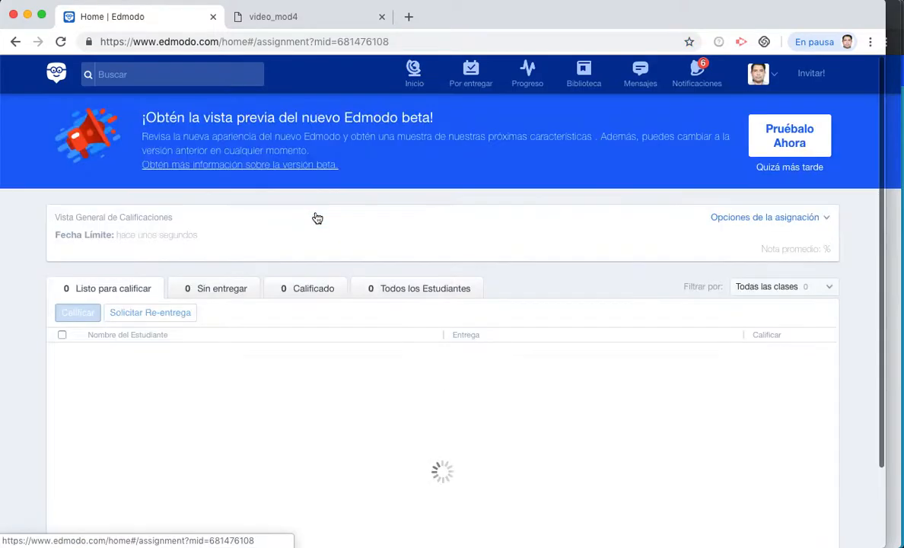
pyautogui.click(148, 395)
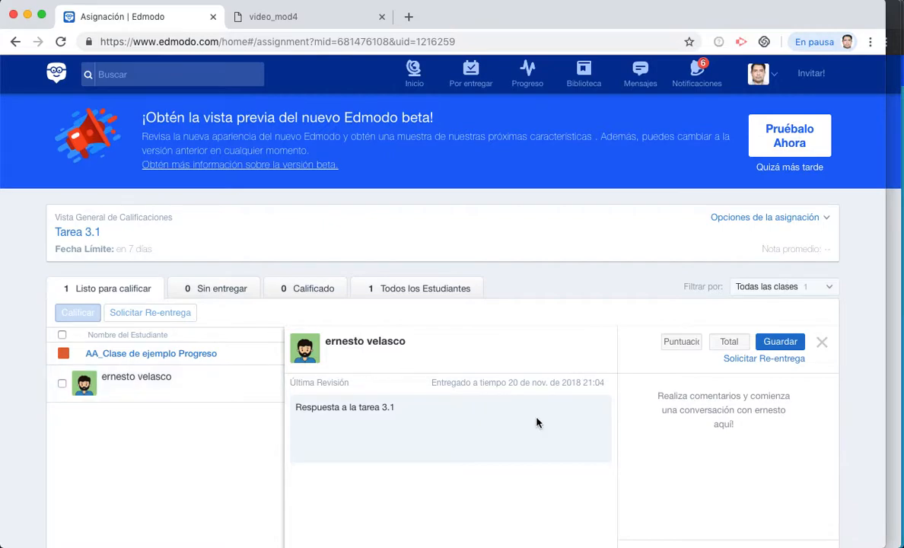
pyautogui.scroll(-3, 538, 421)
# - Enter a grade of 3 out of 3 and save it
pyautogui.click(685, 246)
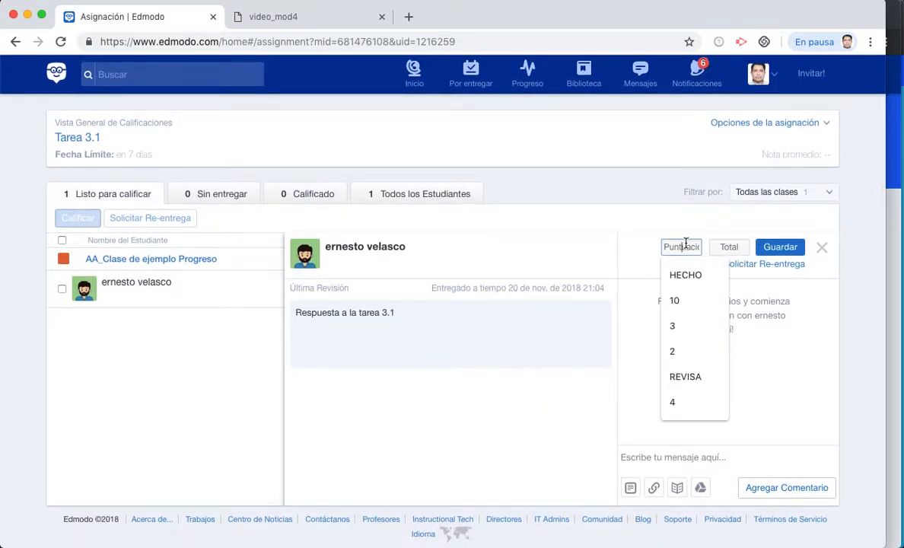
pyautogui.write('3')
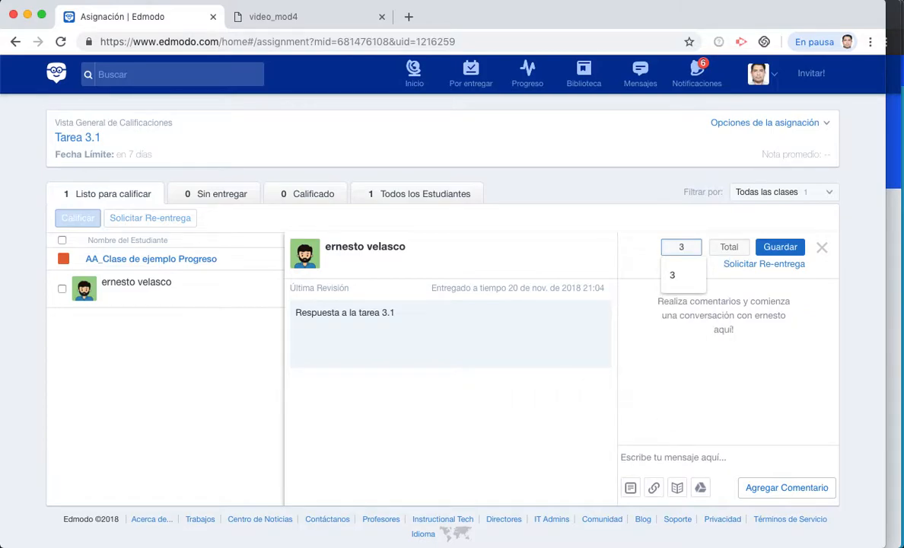
pyautogui.click(732, 247)
pyautogui.write('3')
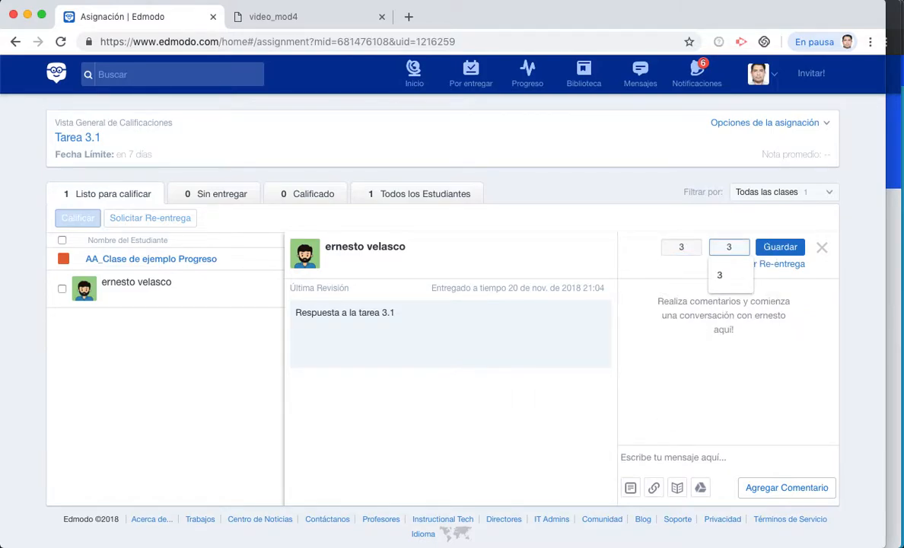
pyautogui.click(782, 248)
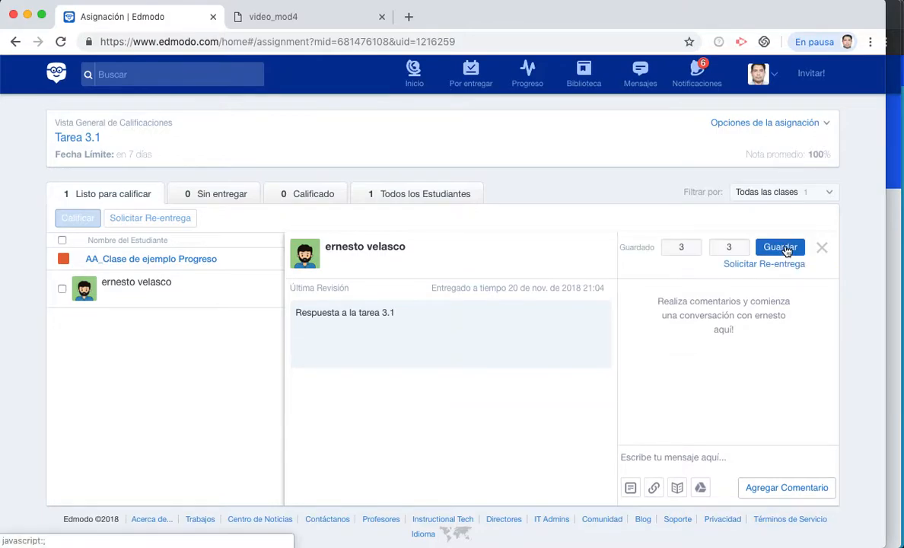
pyautogui.click(786, 249)
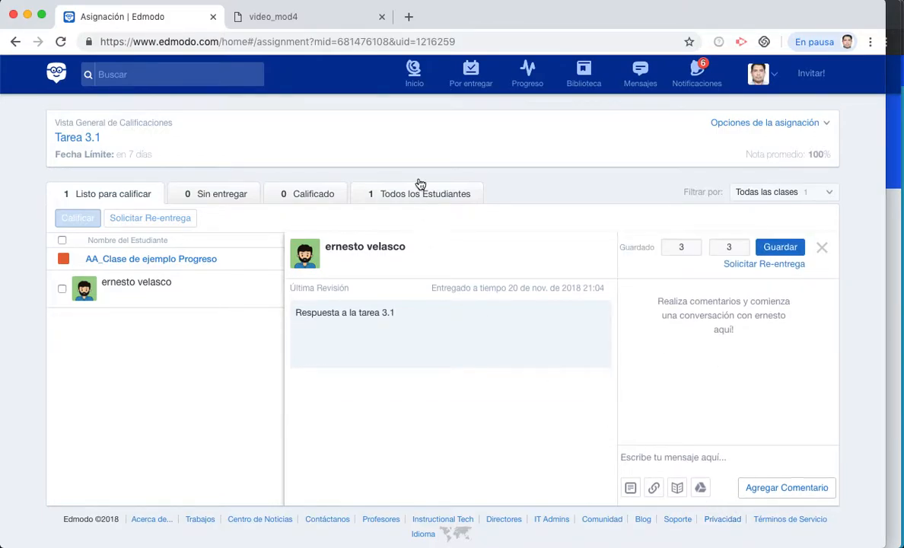
pyautogui.click(528, 89)
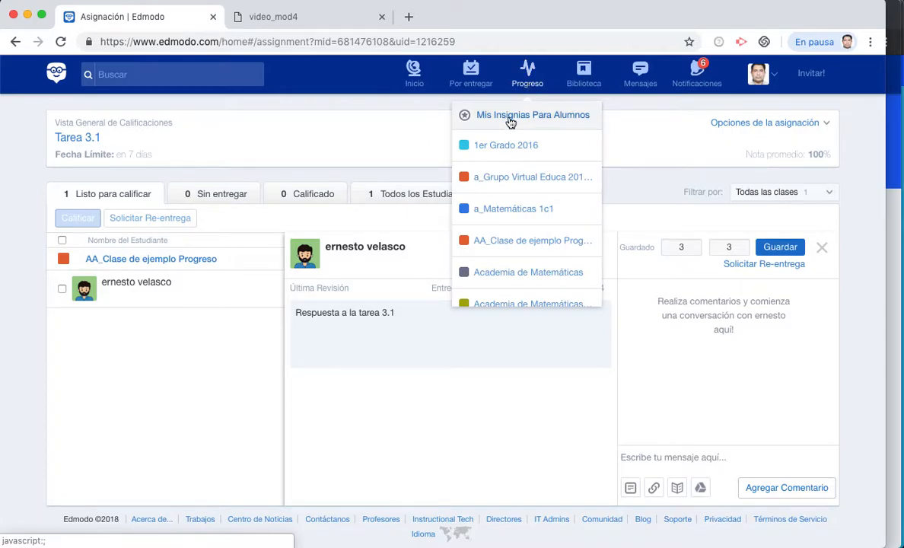
# - In the class gradebook, switch Tarea 3.1 from period 2 to the active period and view period 3
pyautogui.click(501, 241)
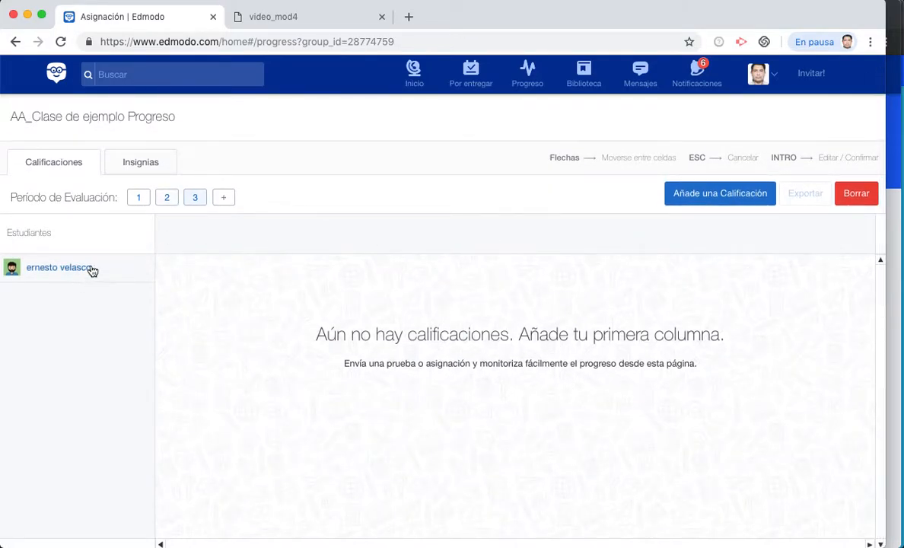
pyautogui.click(168, 199)
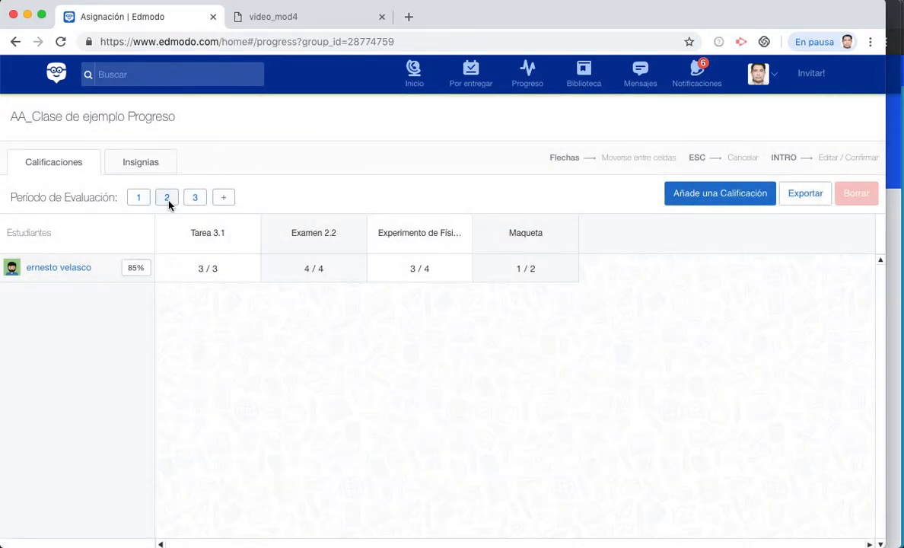
pyautogui.click(209, 237)
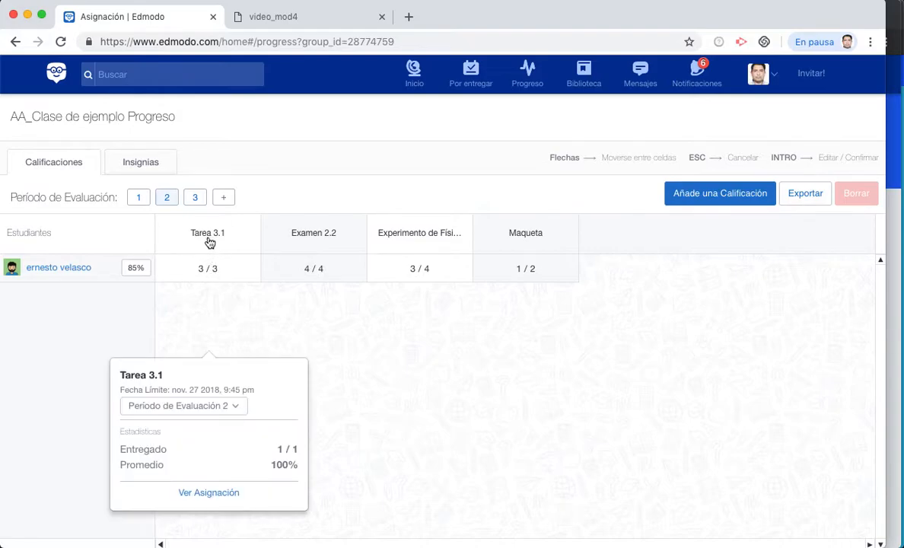
pyautogui.click(208, 417)
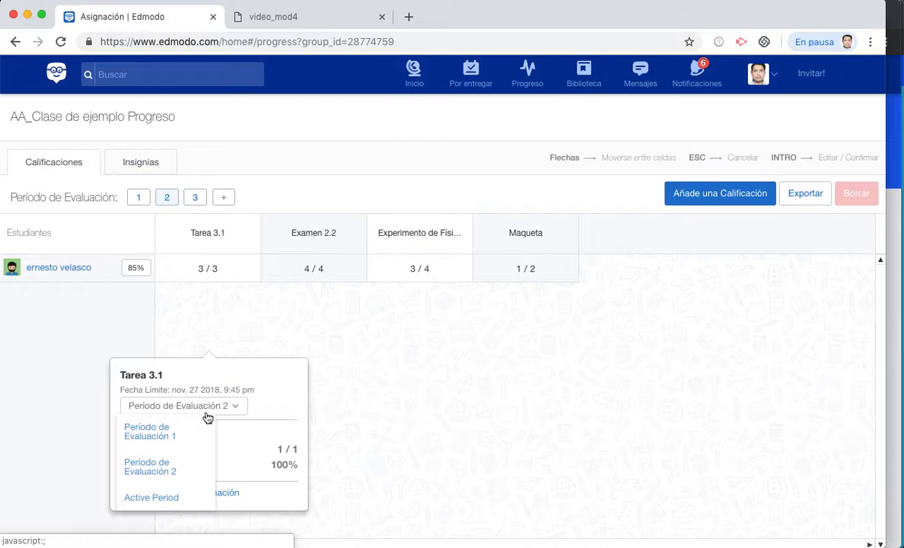
pyautogui.click(174, 498)
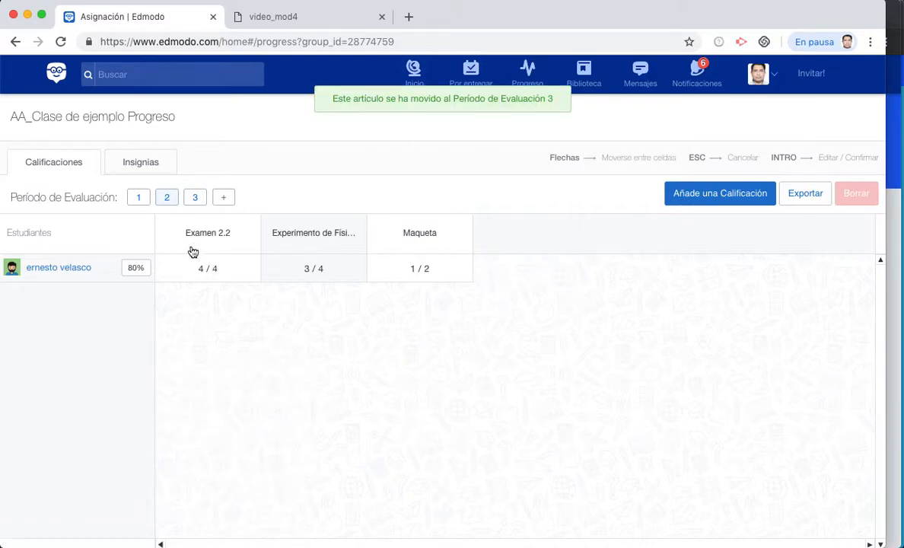
pyautogui.click(197, 200)
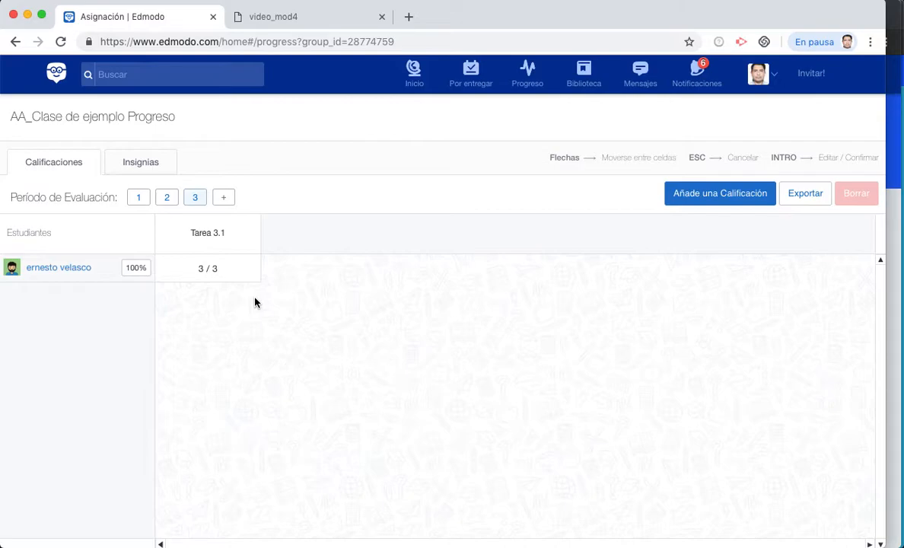
# - Export the gradebook as 'AA_Clase de ejemplo Progreso-2018-11-21.csv' to Escritorio and open it
pyautogui.click(806, 203)
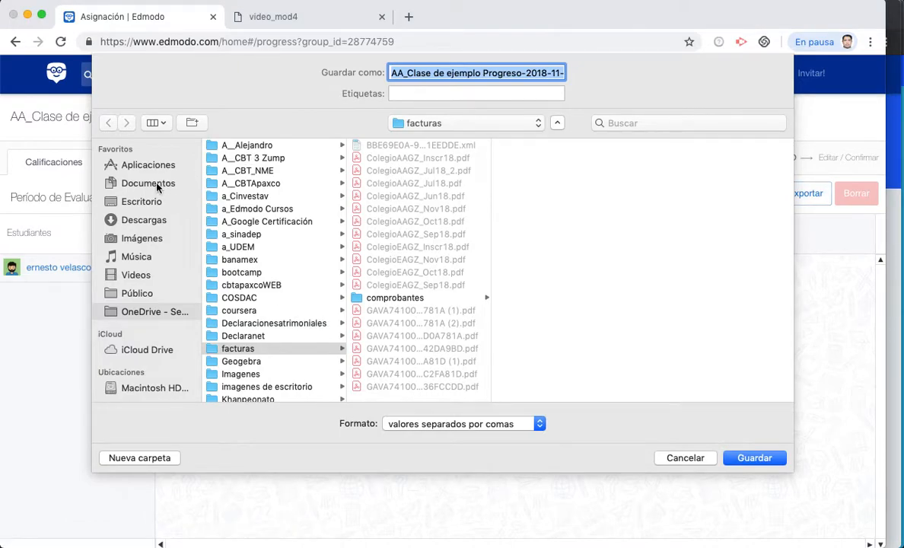
pyautogui.click(145, 204)
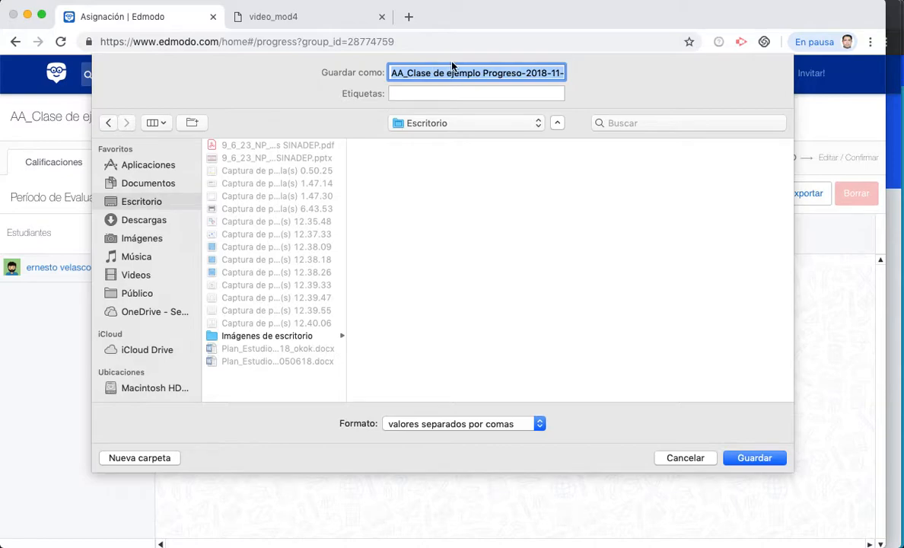
pyautogui.click(752, 459)
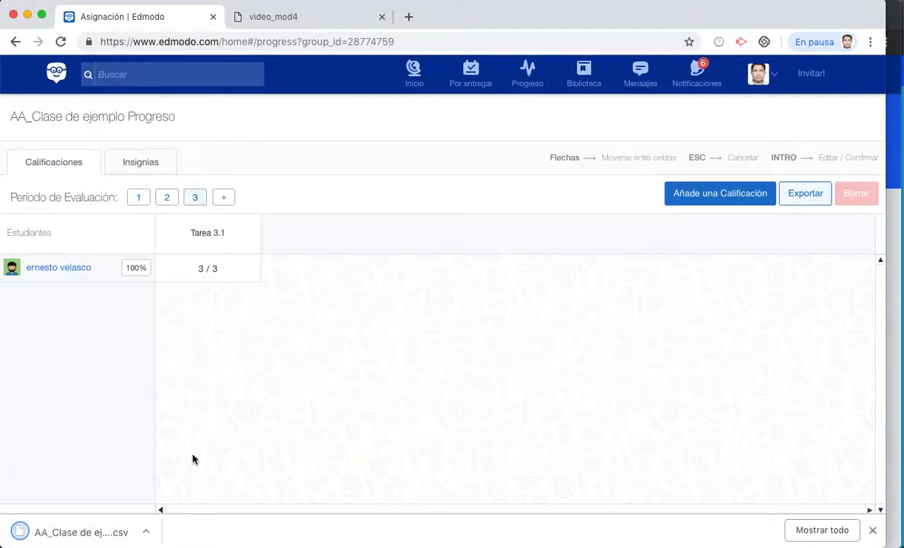
pyautogui.click(61, 532)
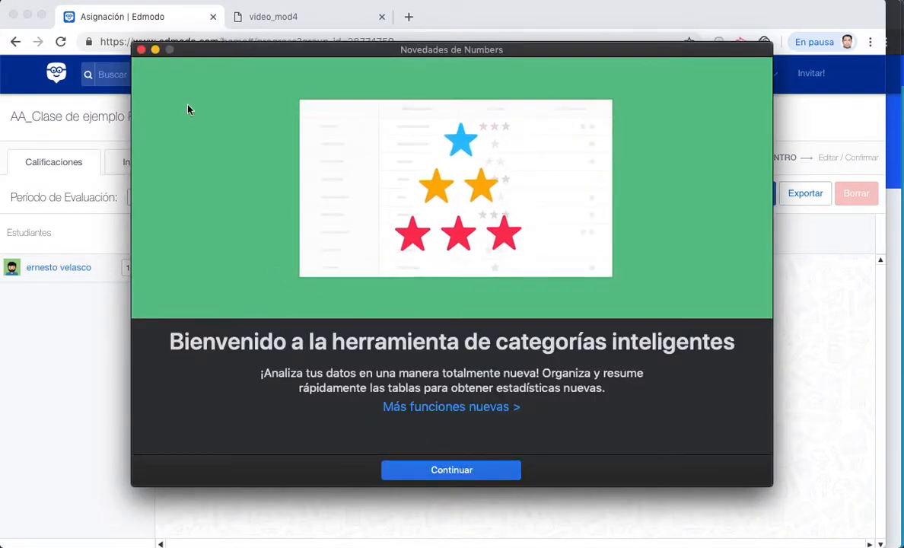
# - Close the Numbers 'Novedades' screen, check the grade columns totalling 21, then return to the Edmodo gradebook
pyautogui.click(436, 480)
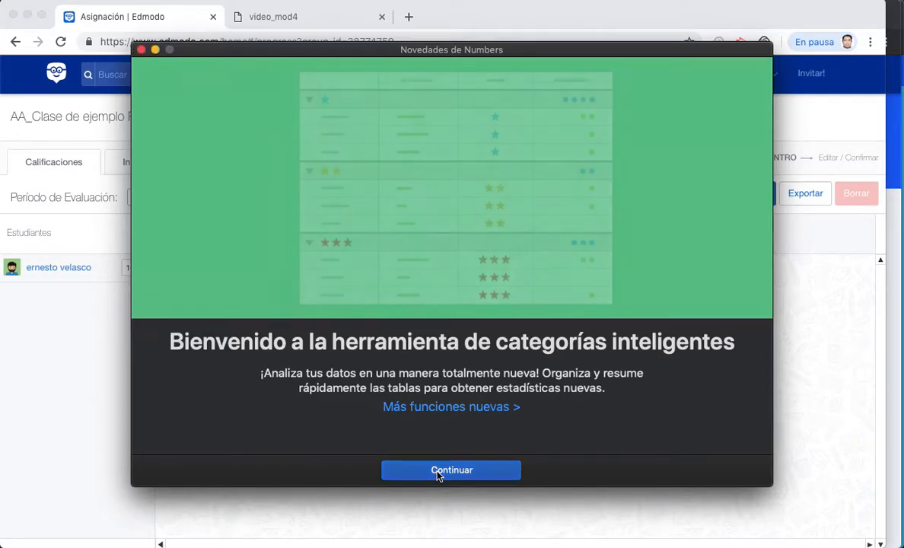
pyautogui.click(140, 50)
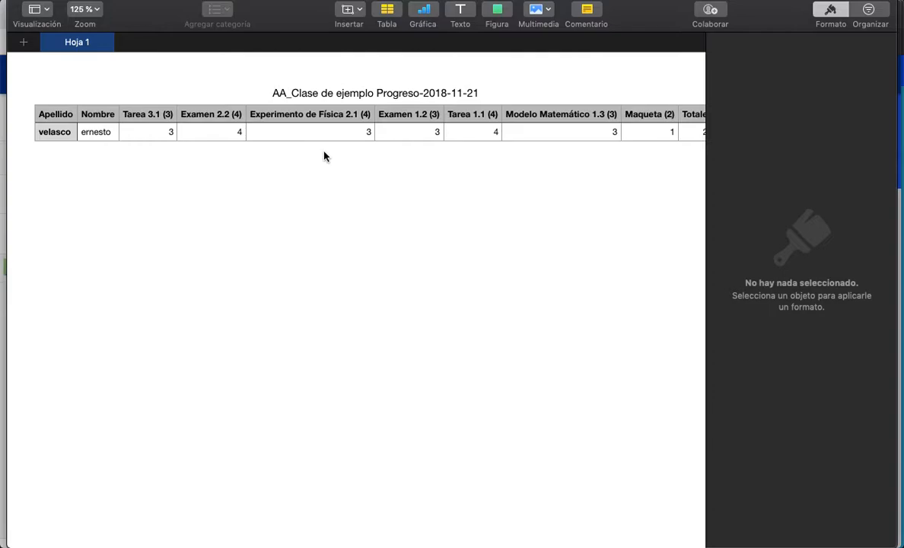
pyautogui.hscroll(5, 427, 173)
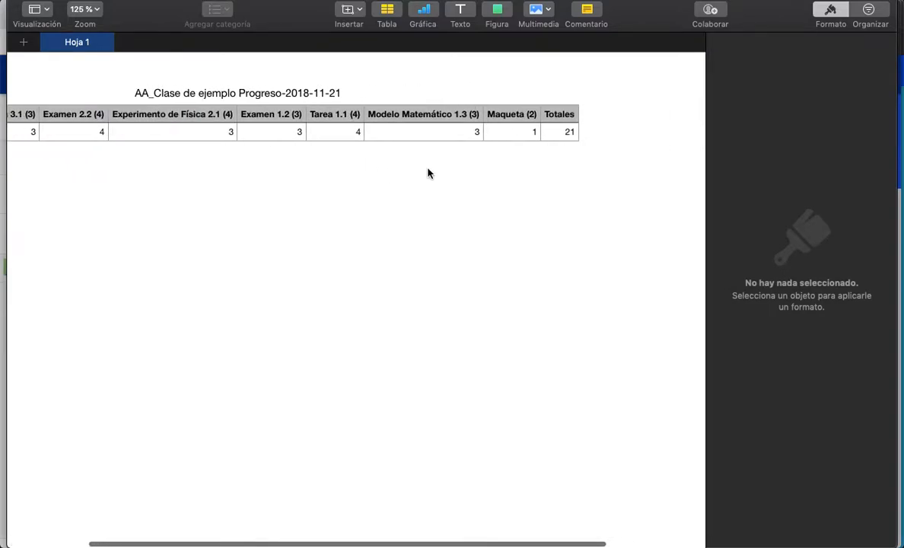
pyautogui.hscroll(-3, 427, 173)
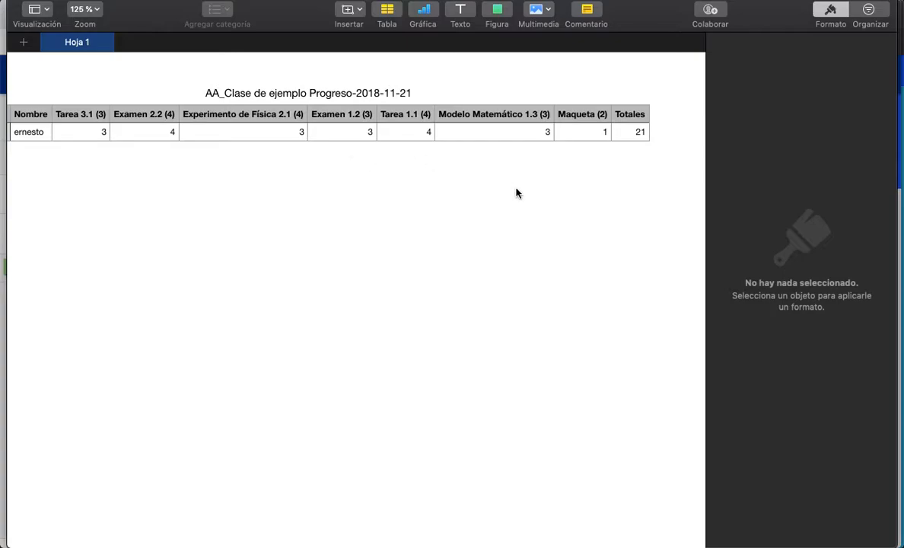
pyautogui.hscroll(-3, 516, 193)
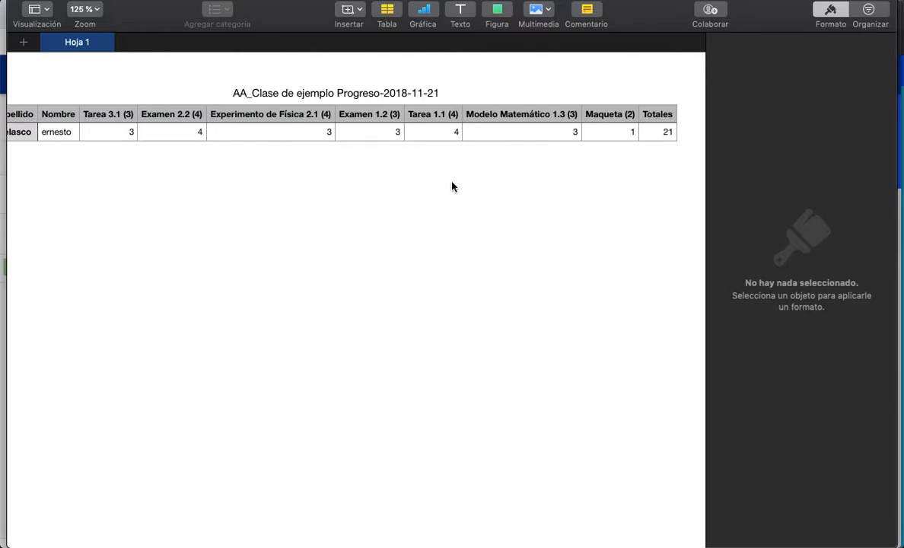
pyautogui.hscroll(-2, 451, 186)
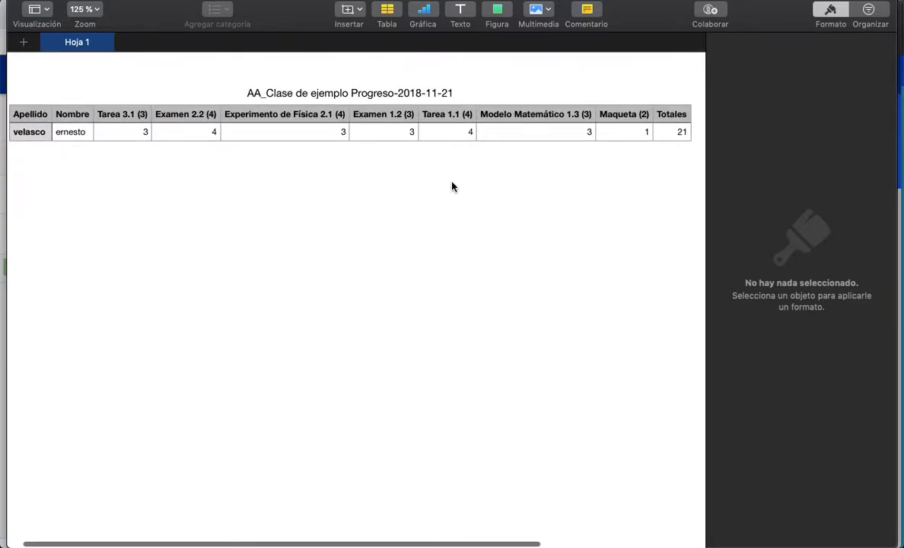
pyautogui.hscroll(-2, 451, 186)
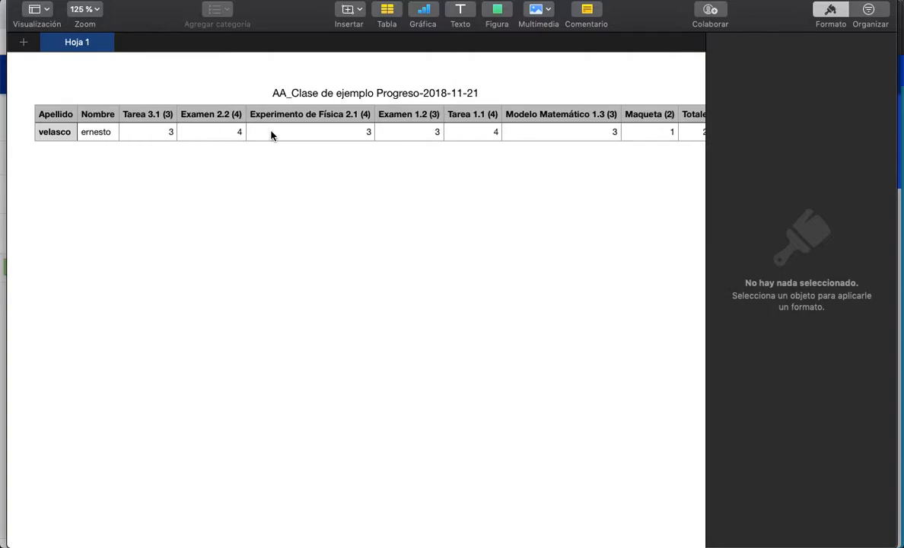
pyautogui.hscroll(3, 271, 135)
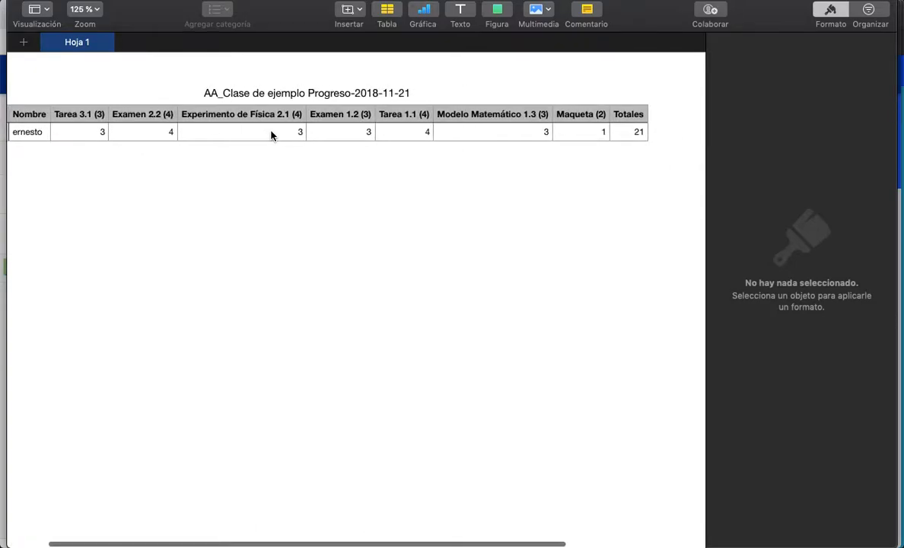
pyautogui.hscroll(-3, 451, 218)
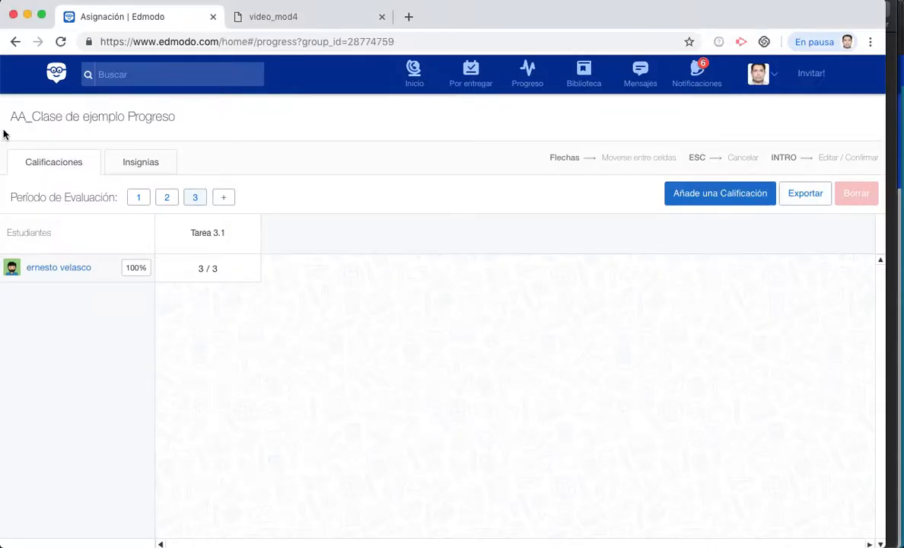
pyautogui.click(2, 132)
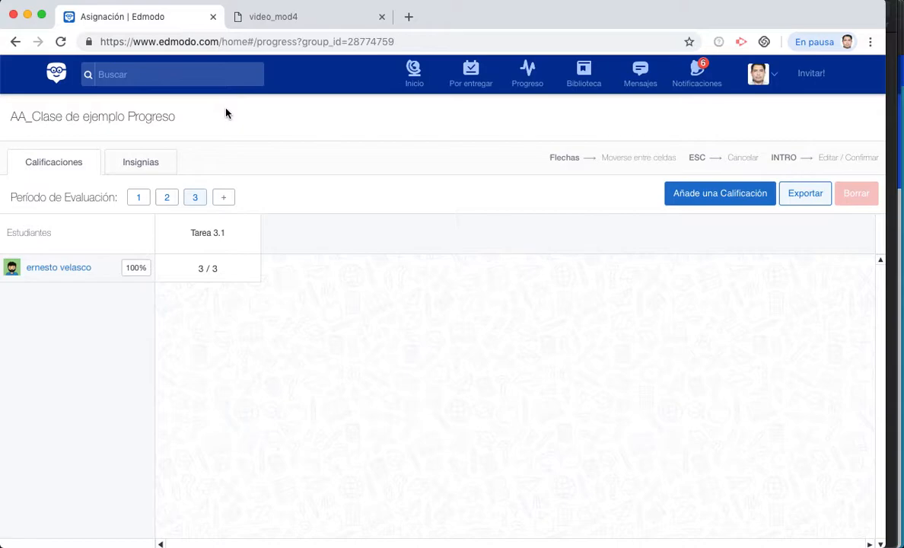
# - Show the video_mod4 slide deck at its closing edmodo.com slide, page 5 of 5
pyautogui.click(270, 21)
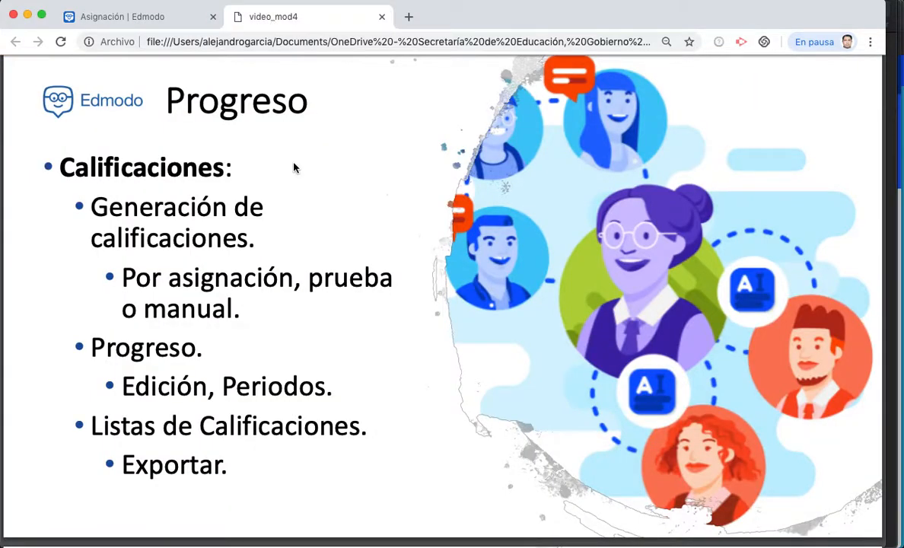
pyautogui.scroll(-5, 283, 252)
pyautogui.scroll(-4, 284, 251)
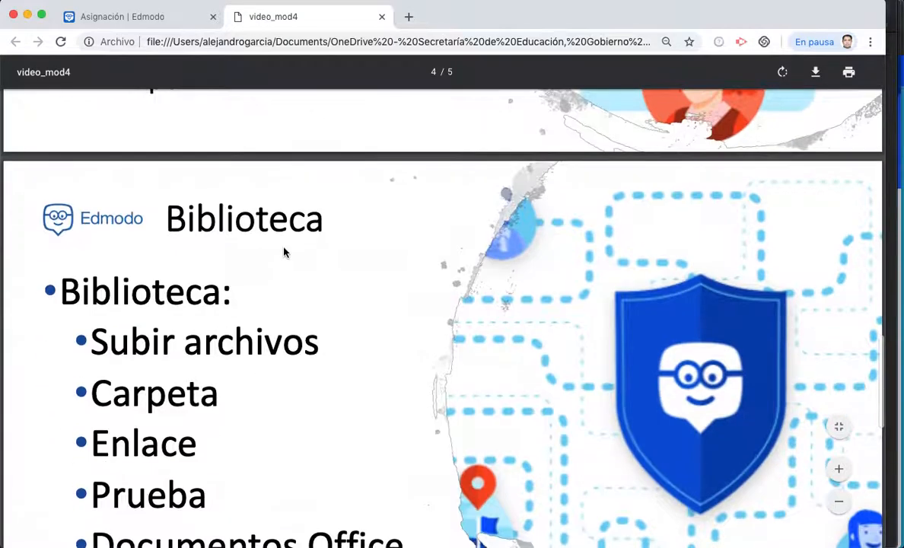
pyautogui.scroll(-6, 284, 251)
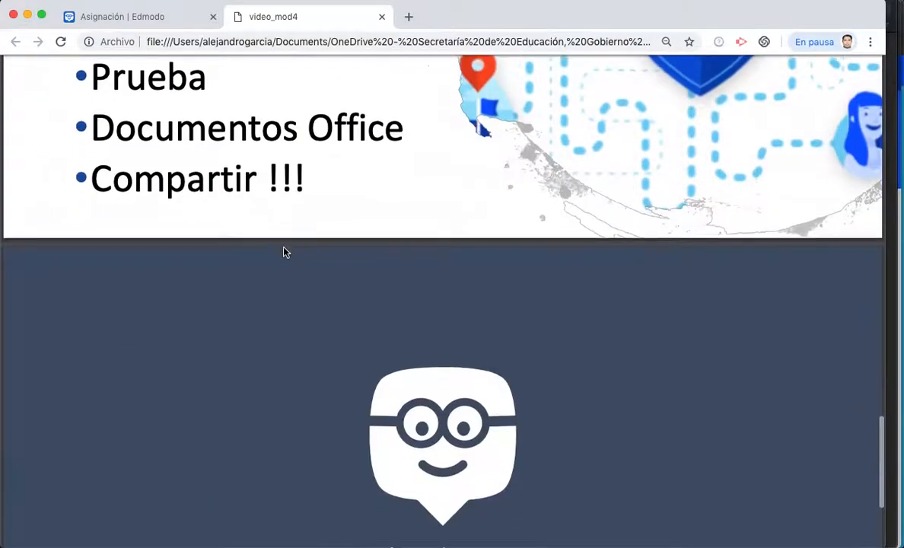